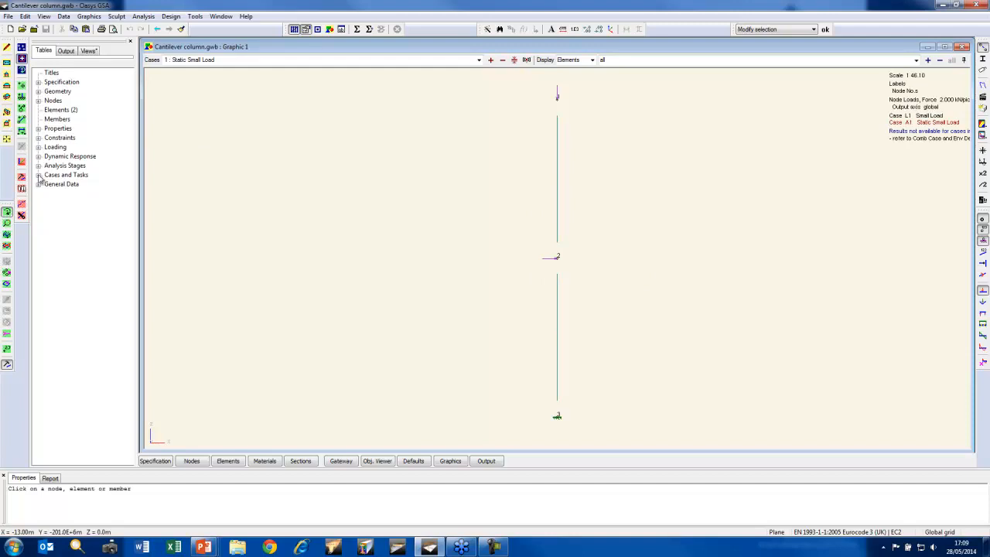
Open the analysis tasks and review the cases in the Static, Static P-delta and Static Non-linear tasks before returning to the graphic view
left_click(38, 175)
double_click(73, 193)
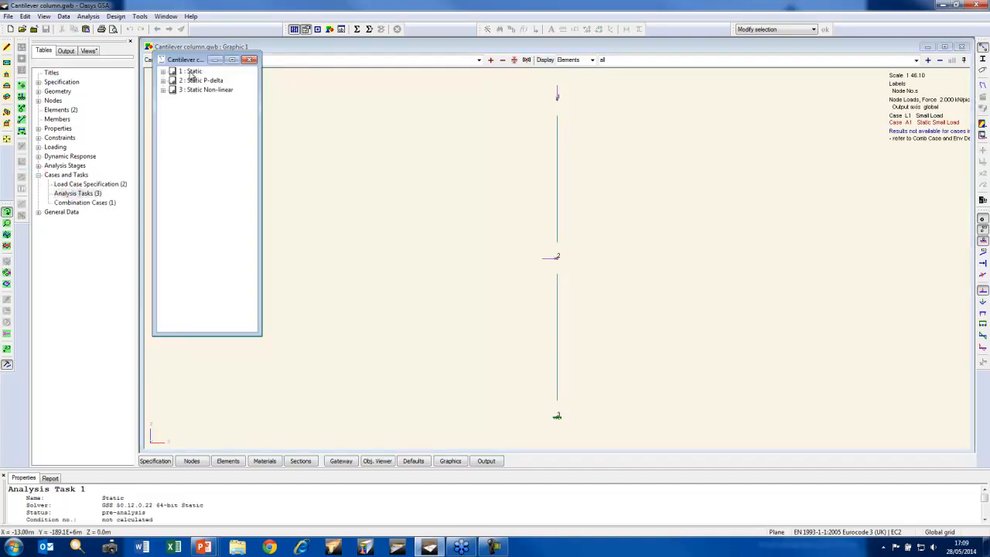
left_click(162, 71)
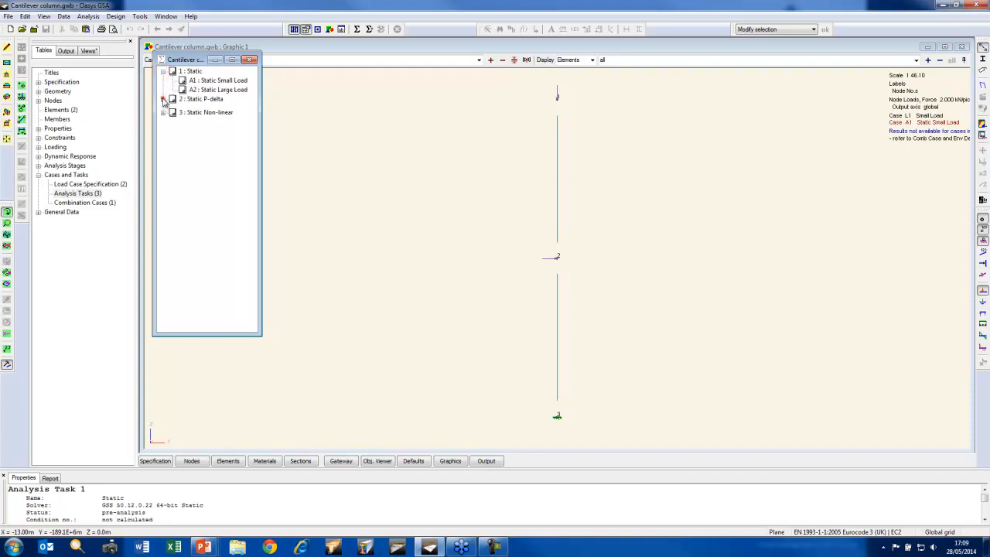
left_click(163, 99)
left_click(163, 127)
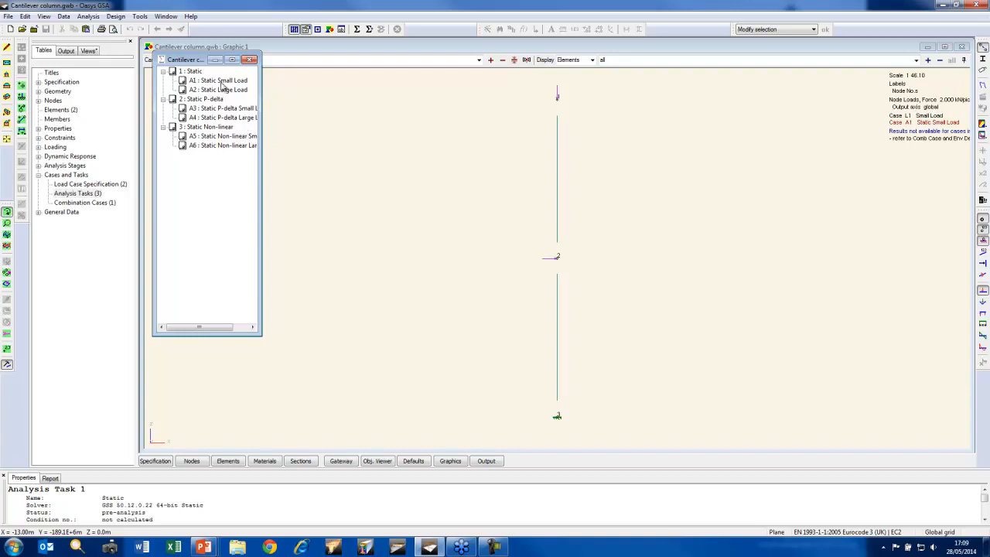
left_click(328, 46)
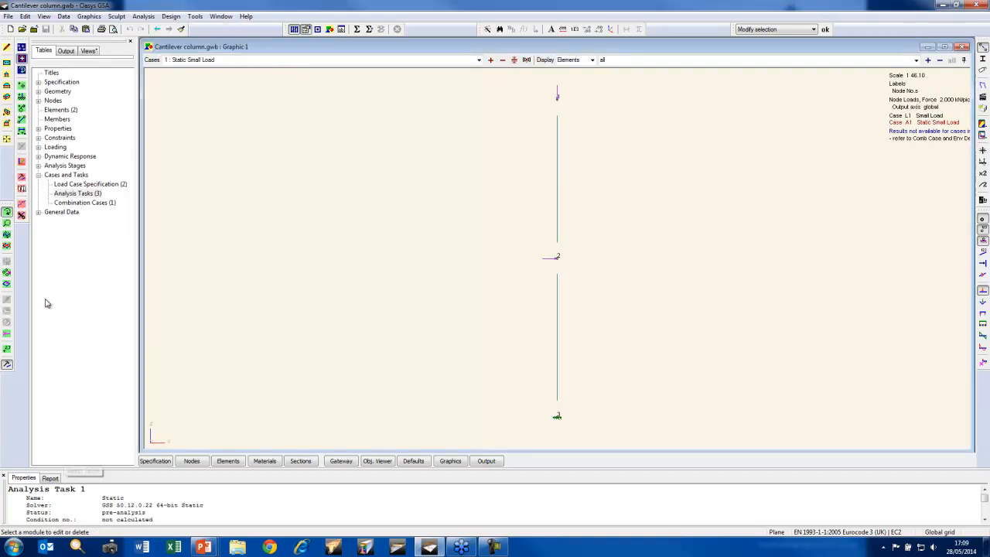
Label the node loads with their values, display case 2 Static Large Load, and analyse all tasks
left_click_drag(405, 422, 455, 399)
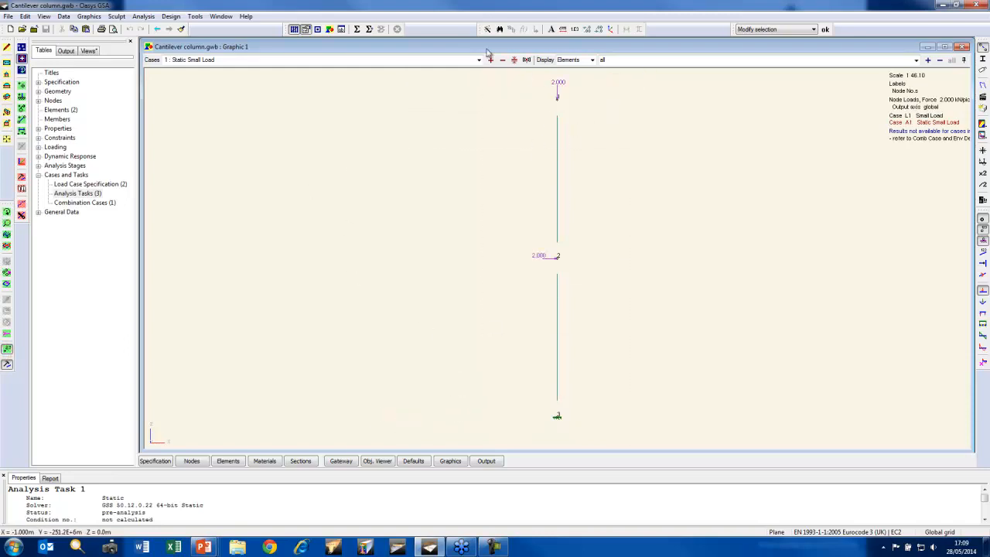
left_click(490, 61)
left_click(356, 30)
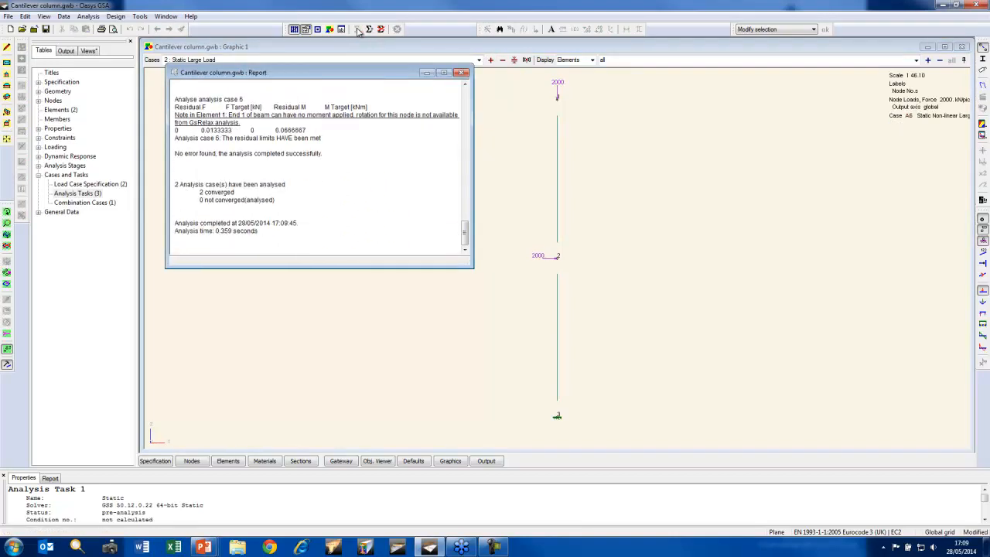
Open the saved graphic view named "results"
left_click(89, 51)
left_click(38, 83)
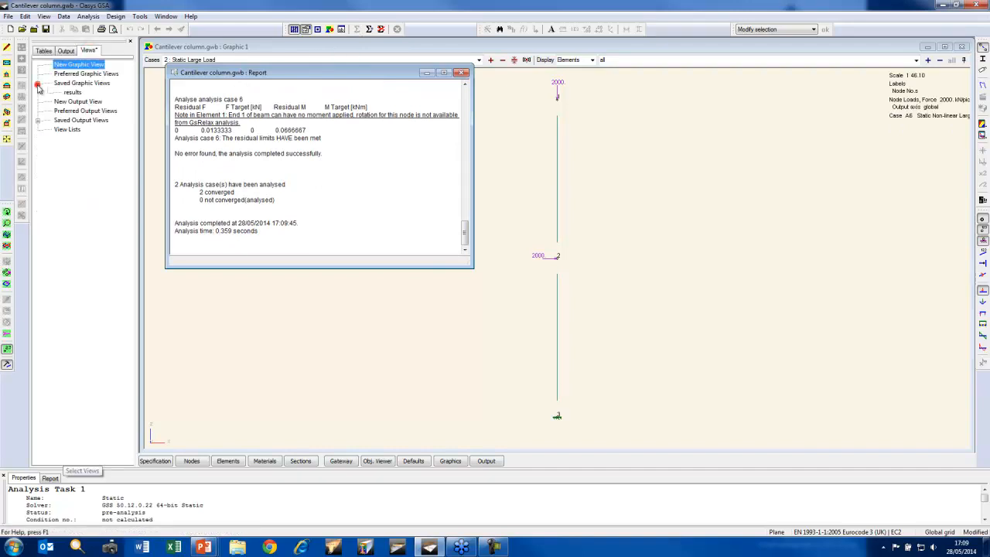
double_click(73, 92)
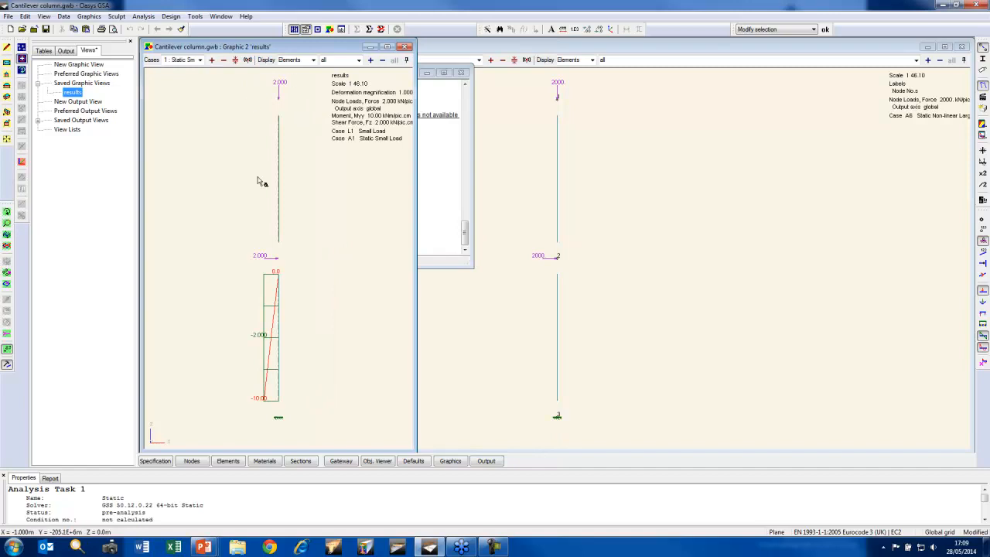
Examine the deflected shape, moments and shear forces of the column for analysis cases A1 through A4
left_click(199, 60)
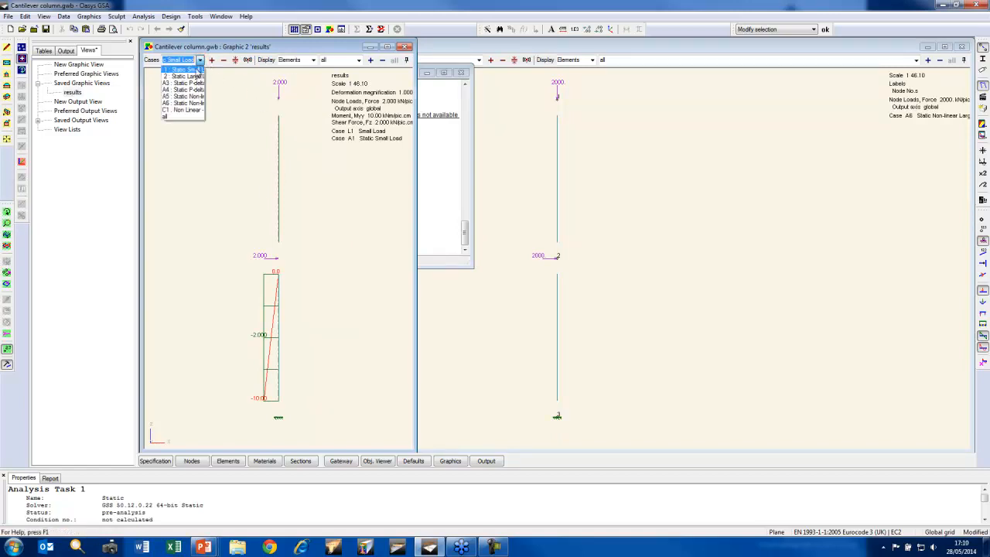
left_click(197, 69)
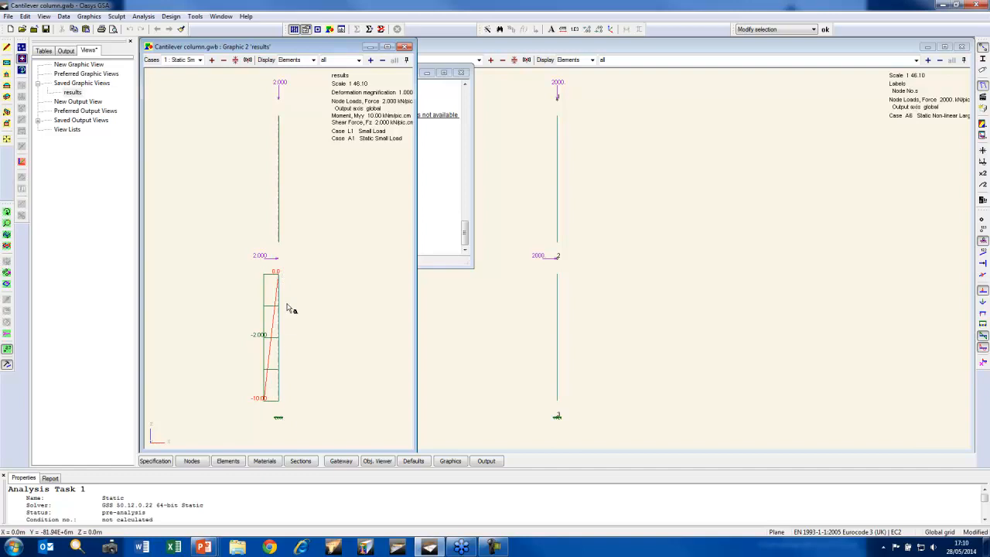
left_click(213, 61)
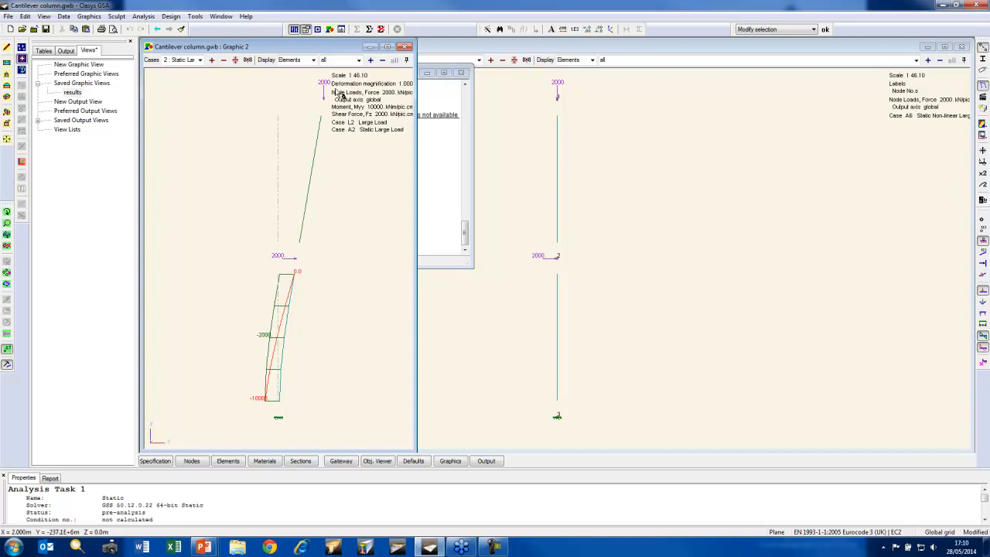
left_click(212, 61)
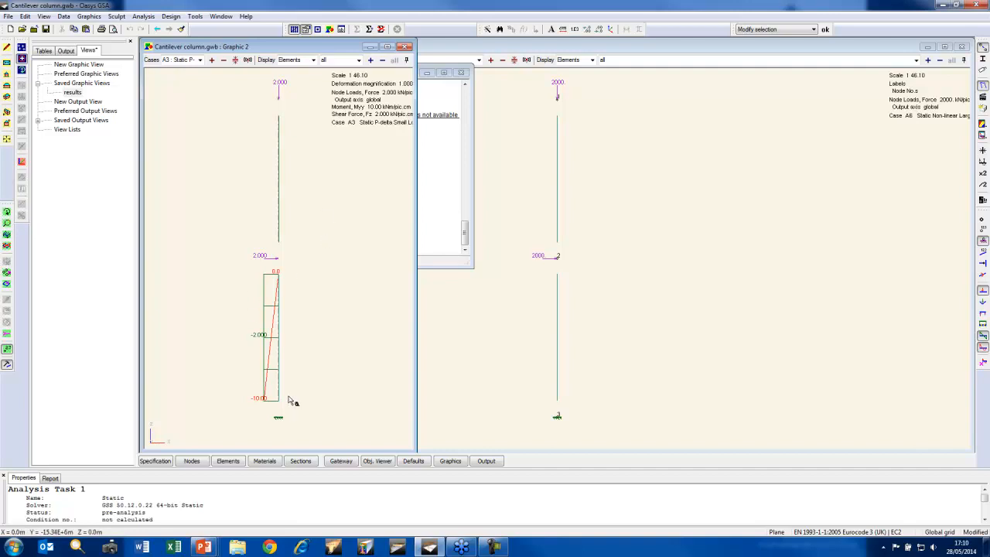
left_click(212, 61)
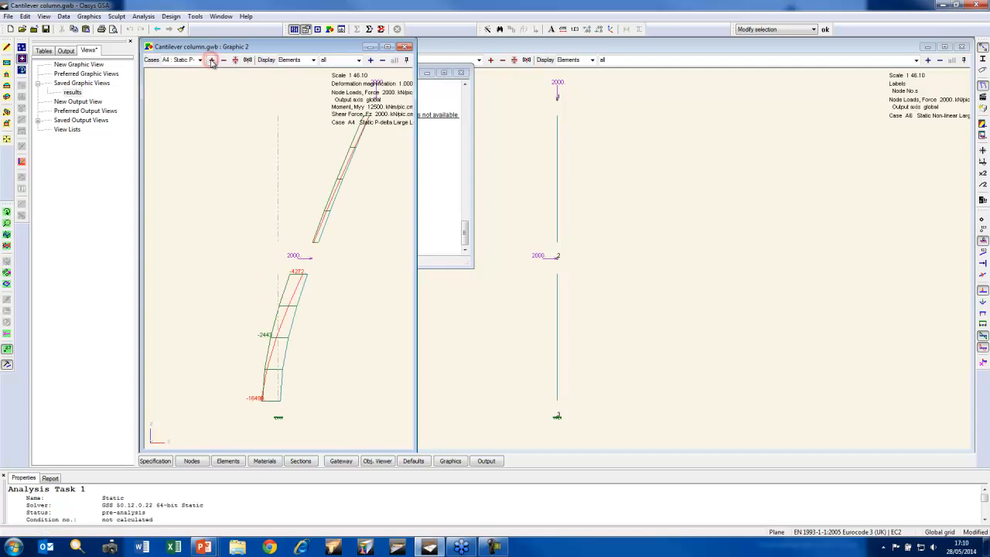
Set the results graphic's picture area to exclude the legend panel, and return its window to about half width
left_click_drag(415, 165, 532, 170)
double_click(288, 133)
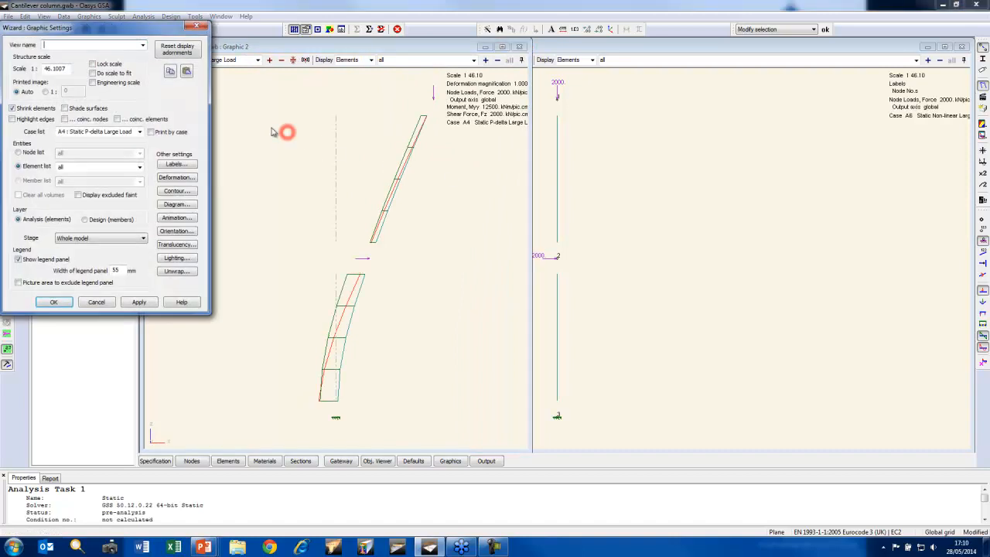
left_click(53, 302)
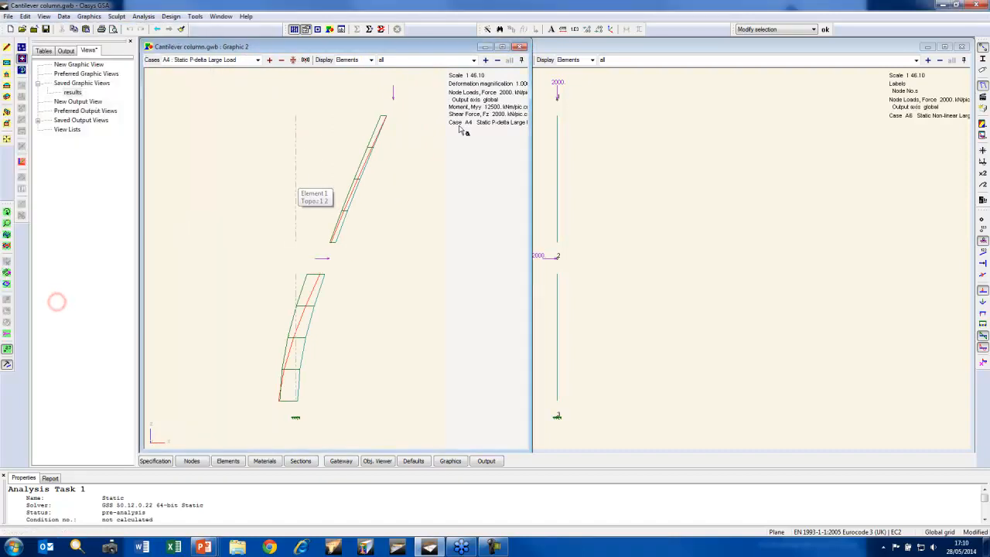
left_click_drag(532, 176, 417, 176)
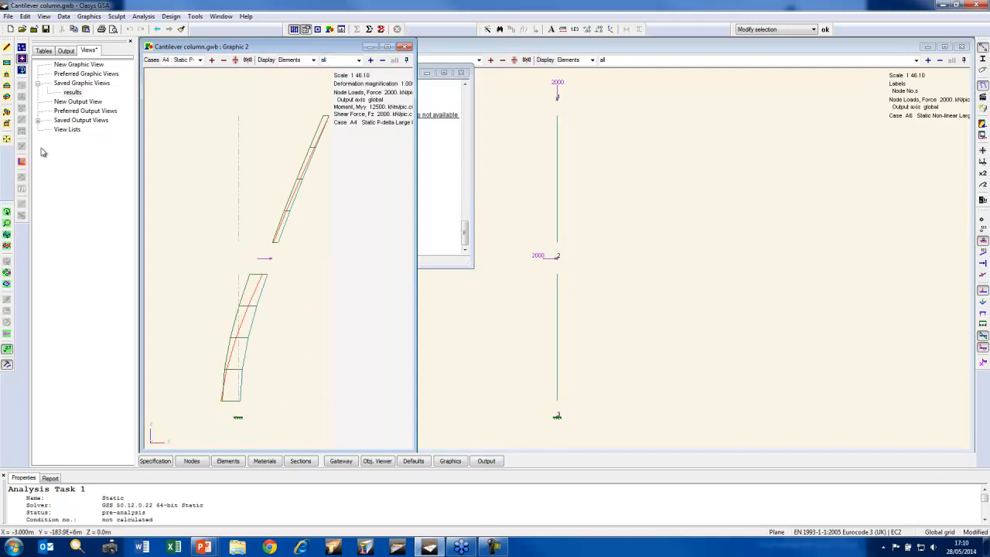
Display the column's results for the static non-linear cases, first A5 small load and finally A6 large load
scroll(243, 192, "down", 1)
middle_click_drag(242, 191, 210, 210)
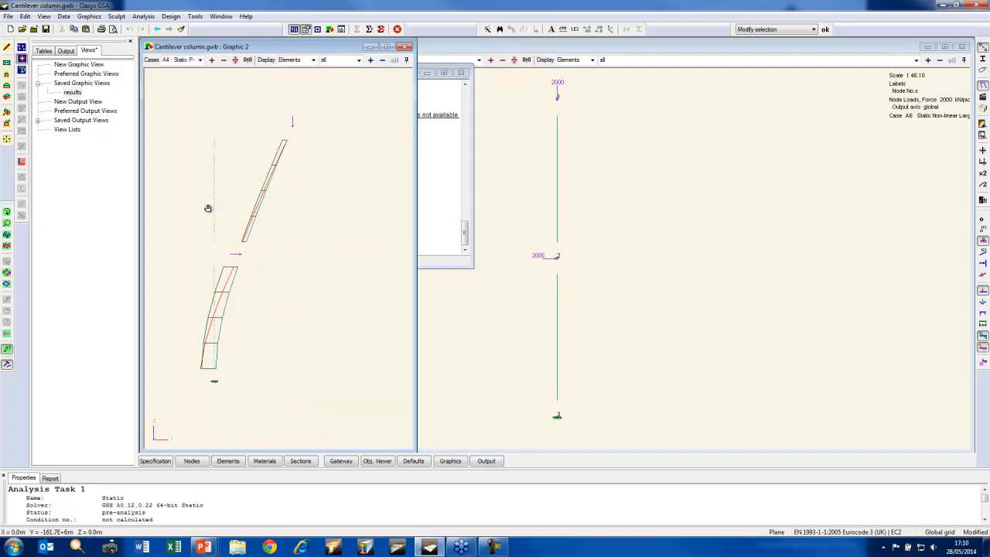
left_click_drag(307, 105, 178, 401)
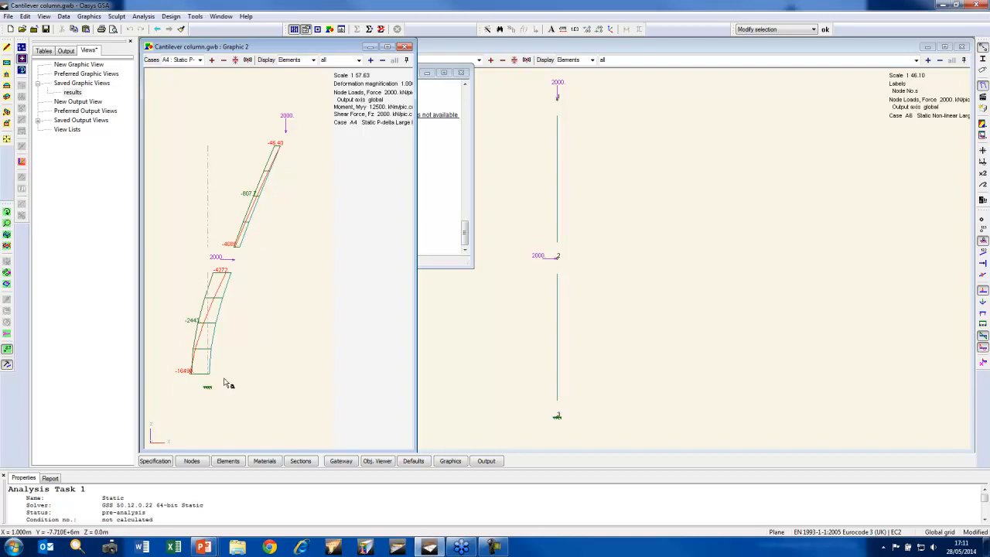
left_click(212, 62)
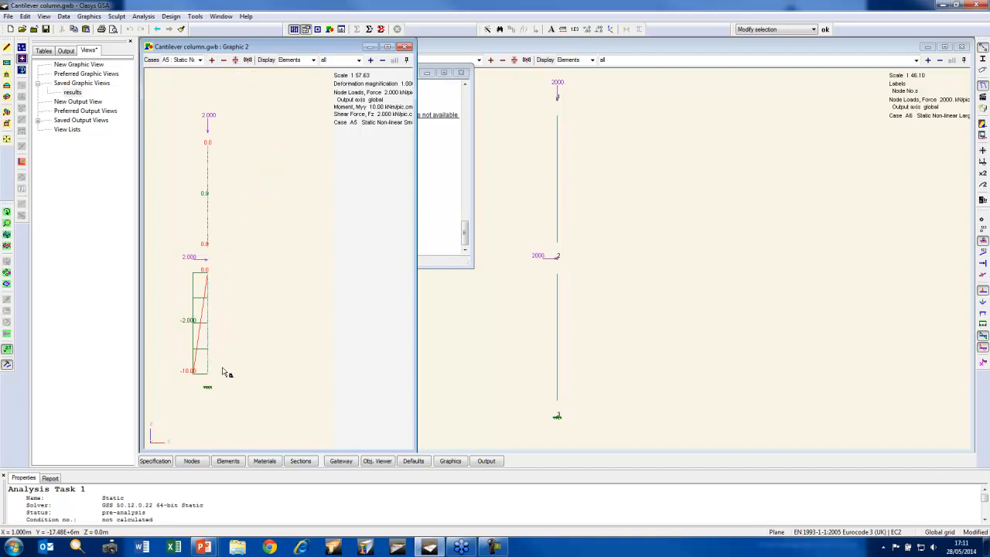
left_click(212, 61)
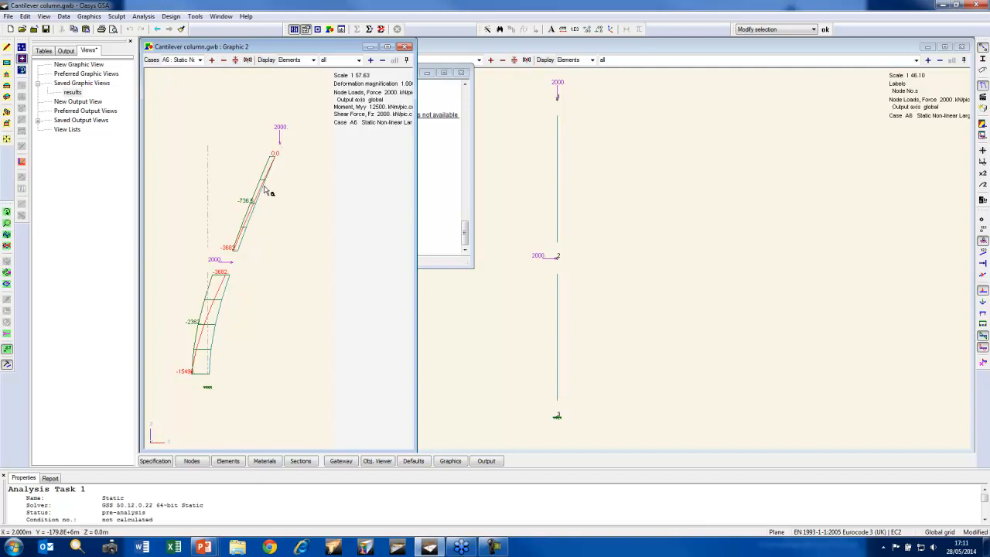
Open the saved output view named "results" and place it beside the results graphic
left_click(37, 121)
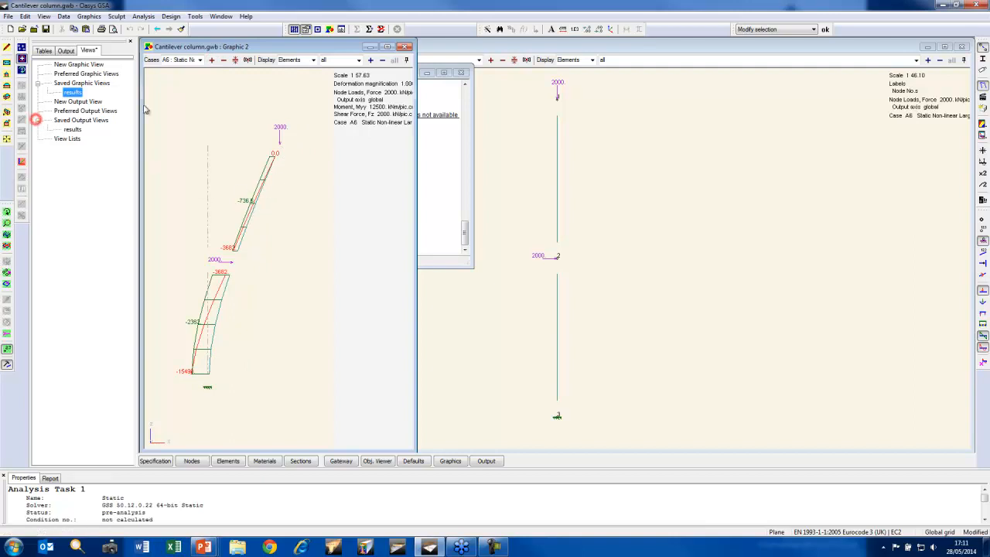
double_click(72, 130)
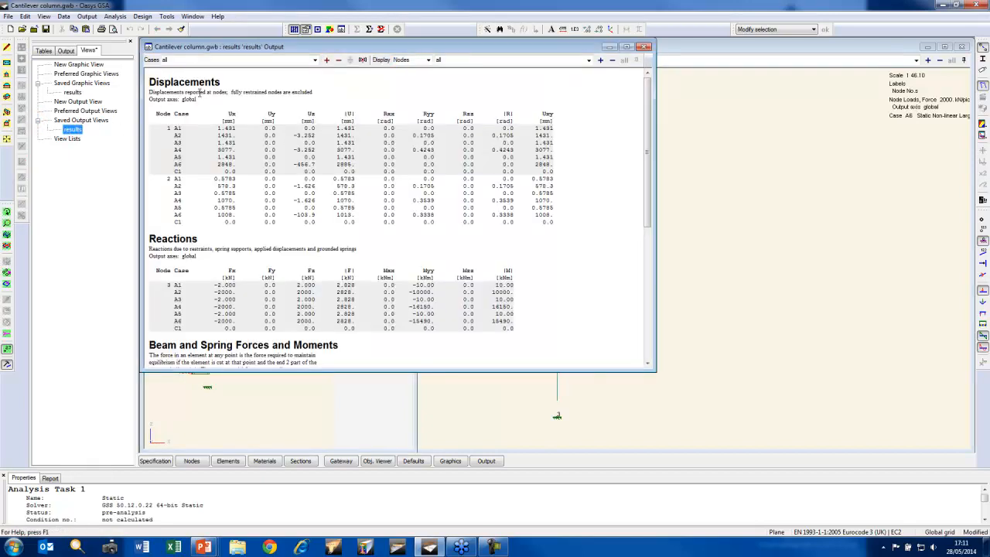
key("alt+Right")
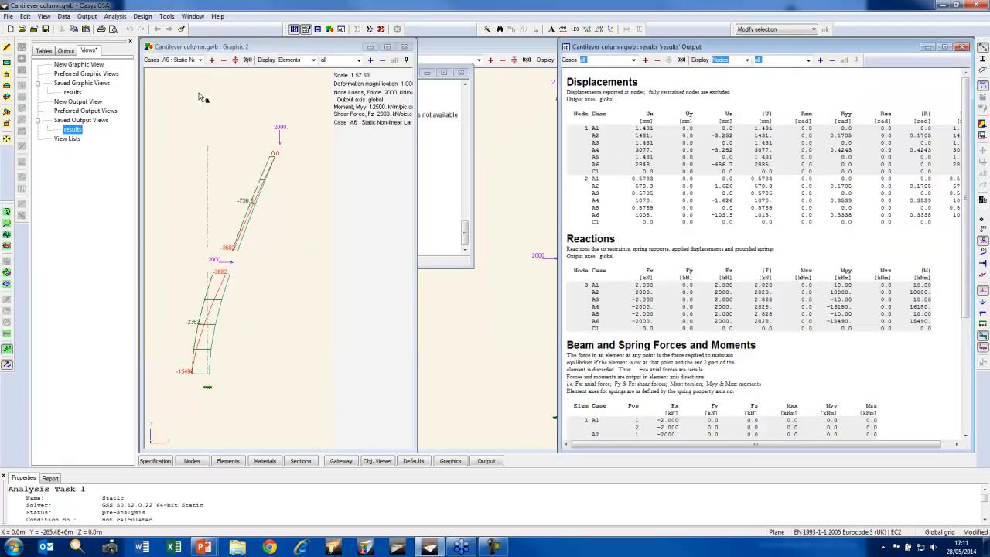
key("alt+Right")
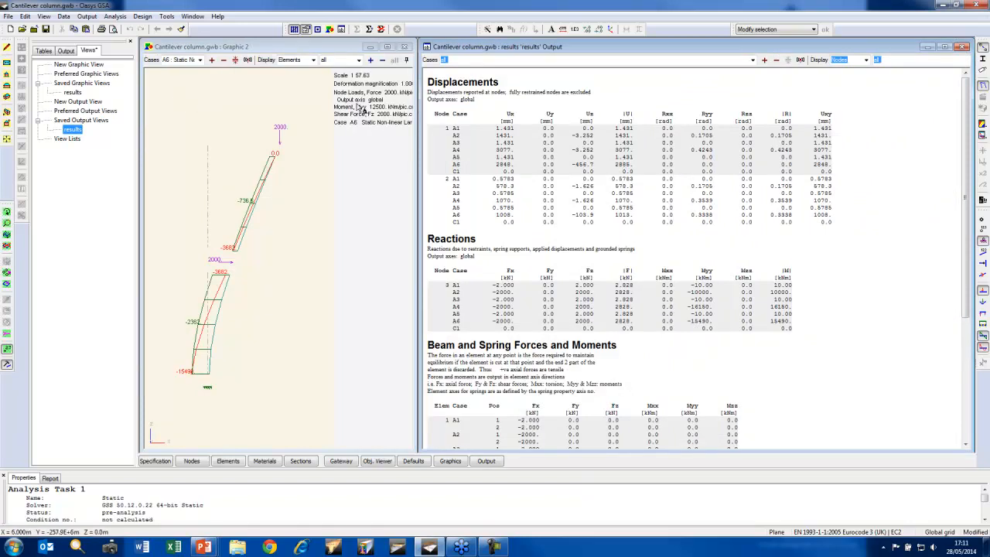
List the output tables for small-load cases A1 A3 A5, followed by large-load cases A2 A4 A6
double_click(455, 61)
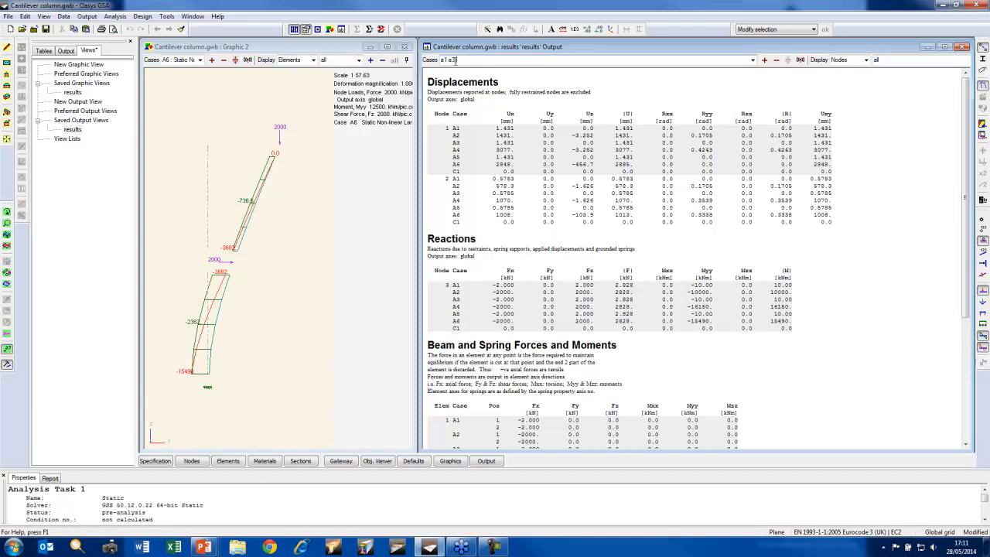
key("Return")
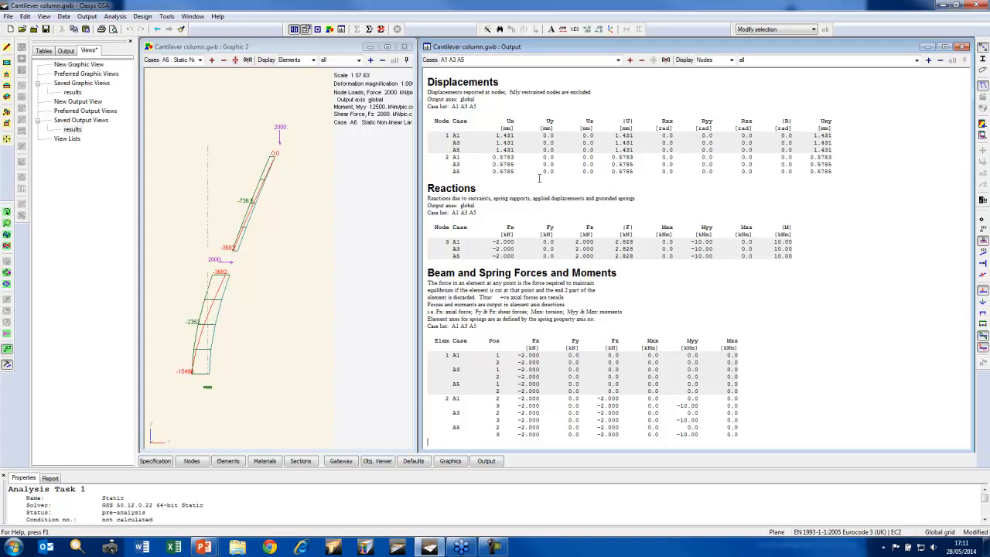
left_click(491, 60)
type("a2 a4 a6")
key("Return")
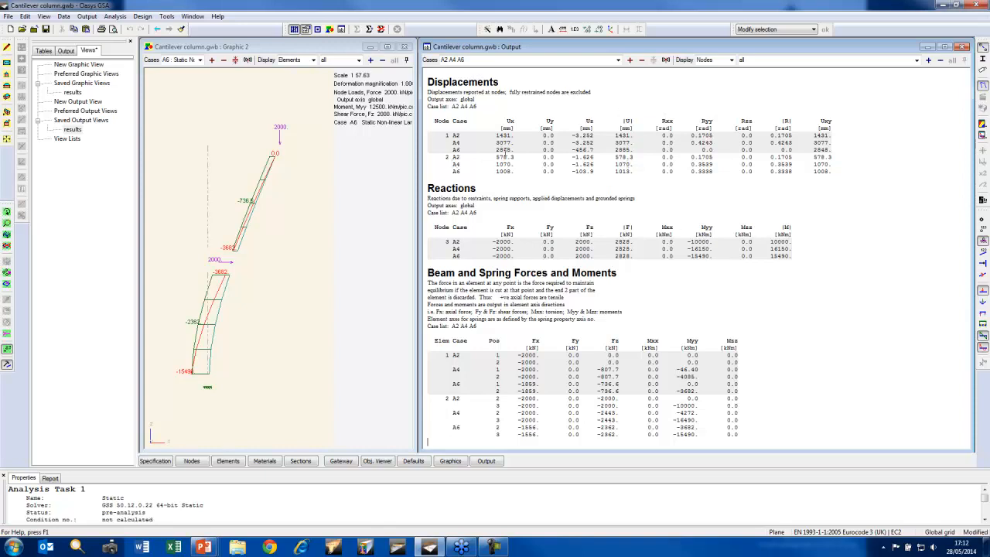
Restrict the nodes listed in the output tables to node 1
left_click(760, 58)
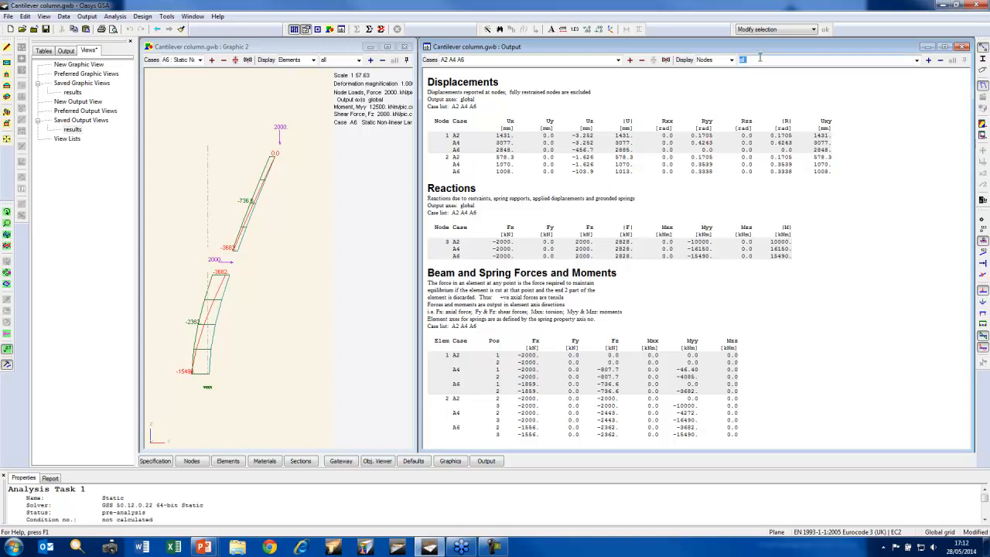
type("1")
key("Return")
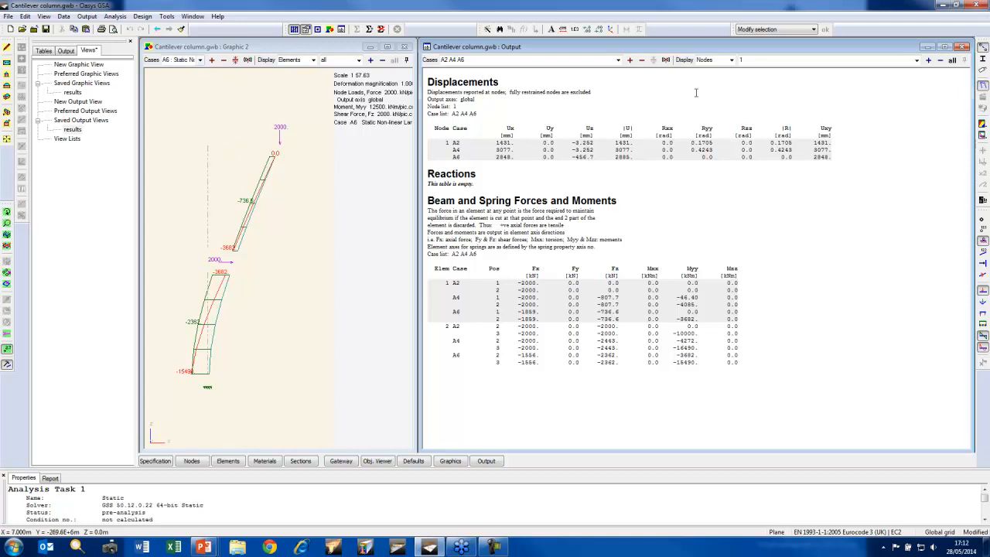
Close the Graphic 1 view and turn off element shrinking in the results graphic
left_click(973, 57)
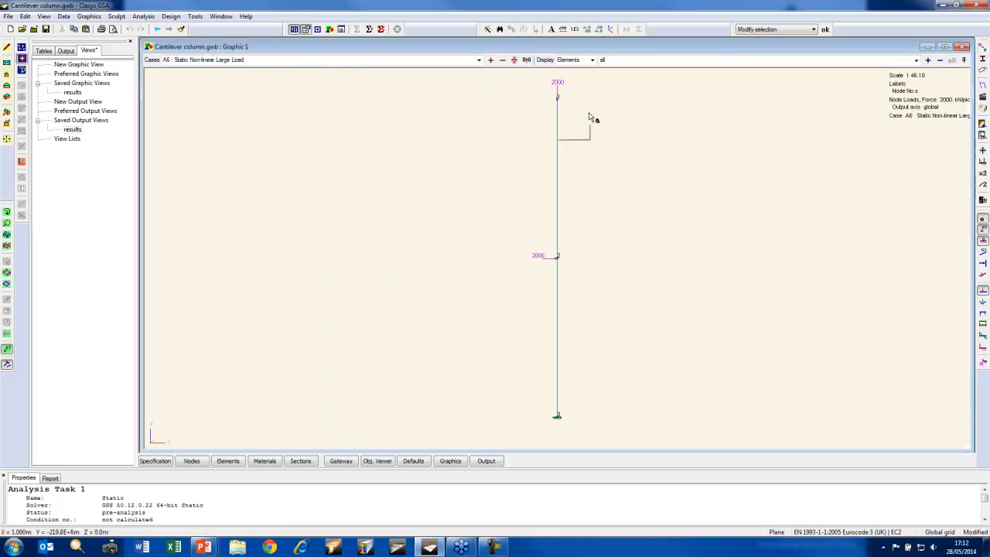
left_click(963, 47)
left_click(313, 48)
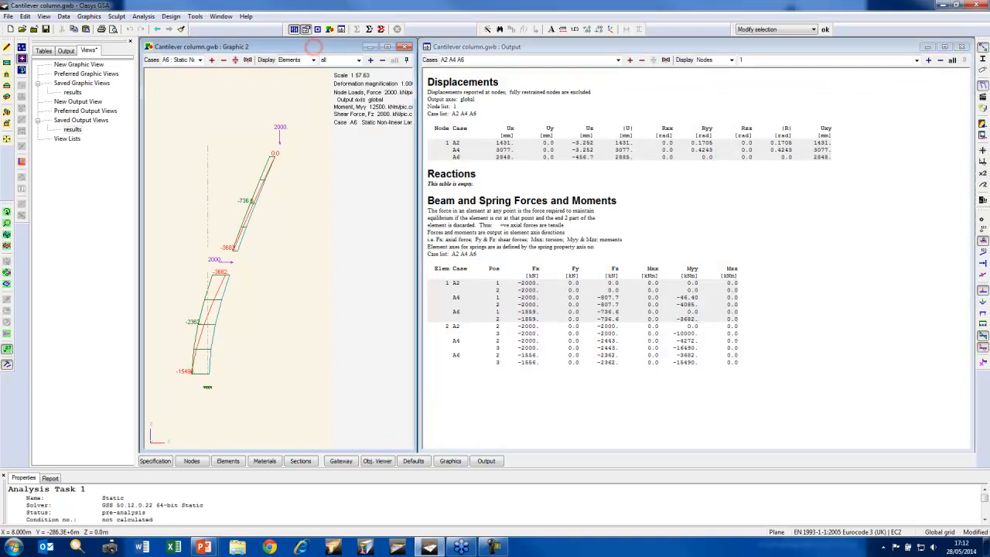
left_click(983, 48)
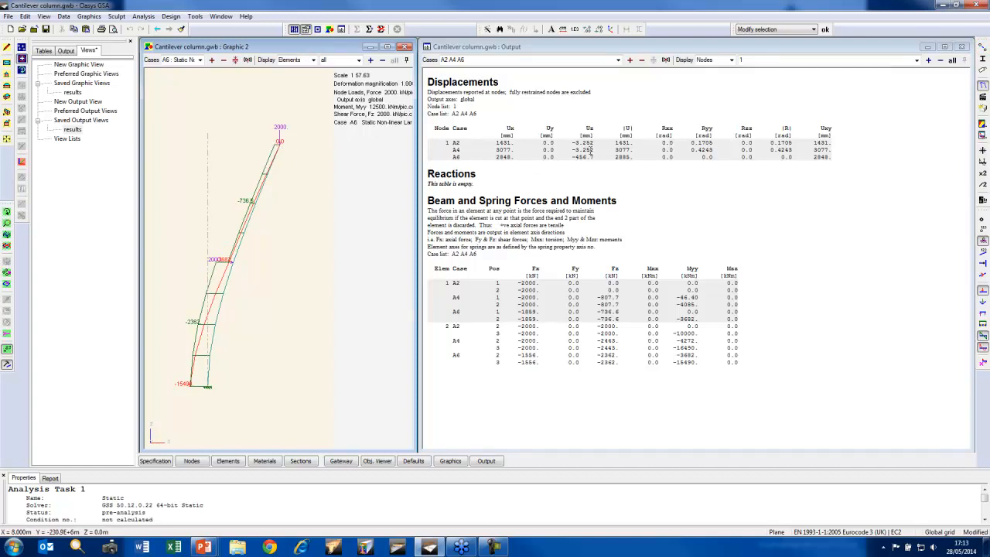
Compare the deflected column under P-delta large load case A4 with non-linear large load case A6
left_click(223, 60)
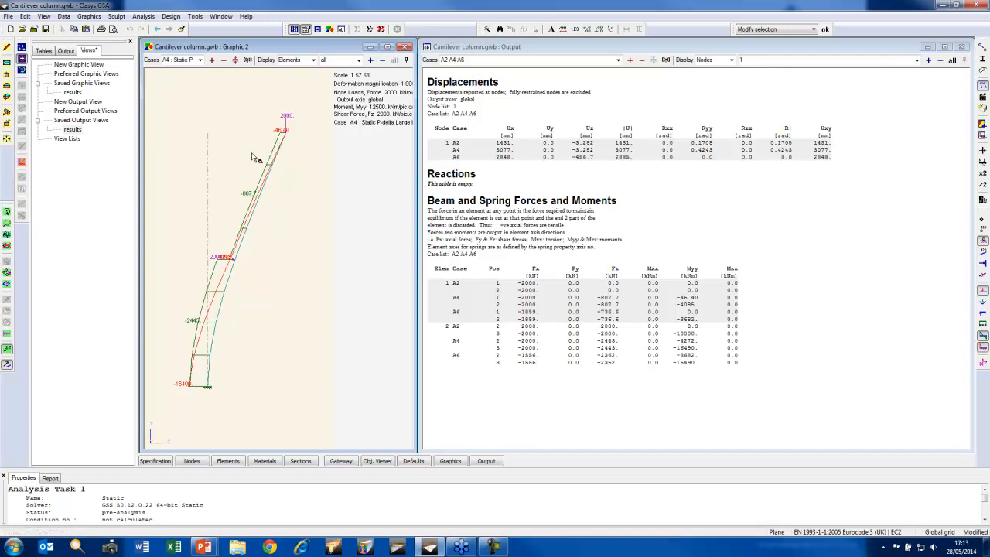
left_click(211, 61)
left_click(211, 60)
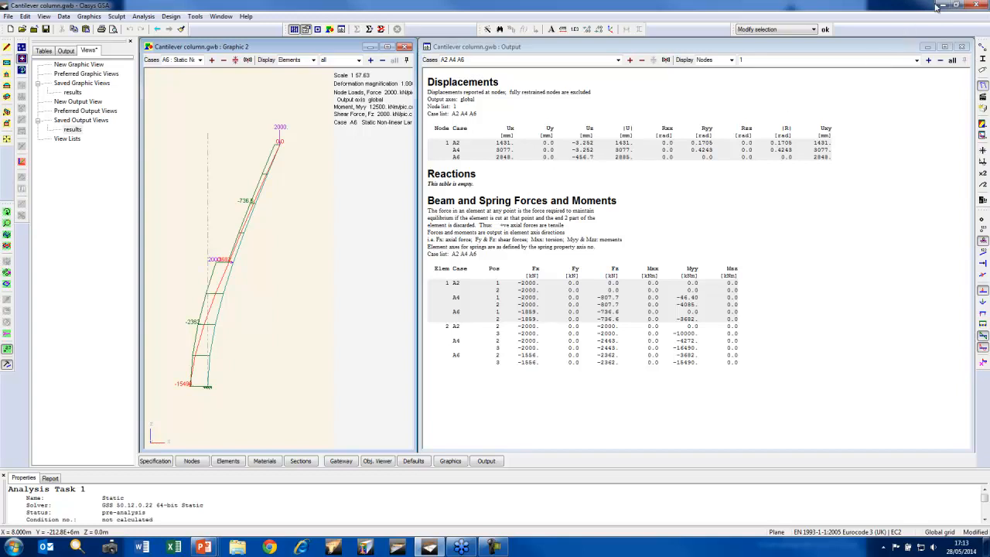
Close the Cantilever column model without saving the changes
left_click(33, 30)
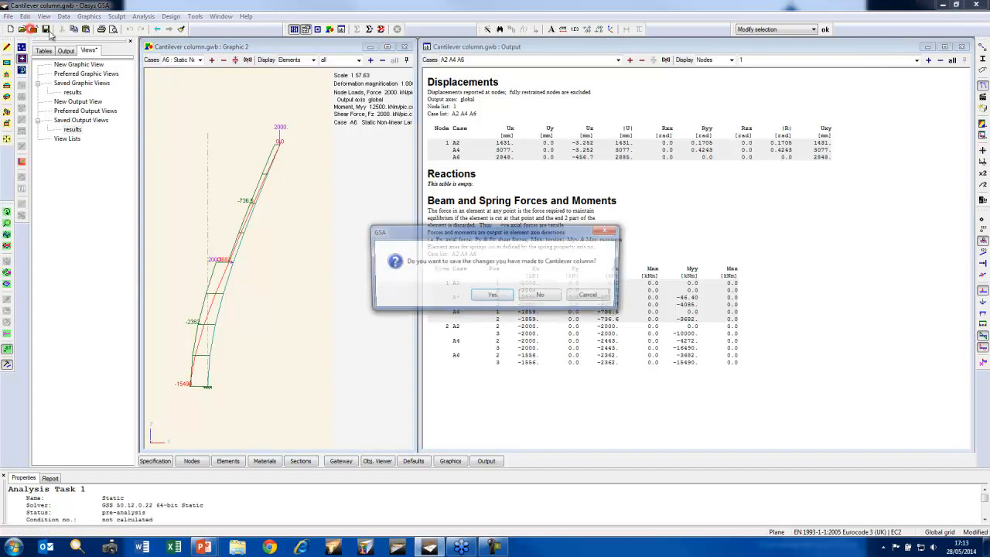
left_click(539, 300)
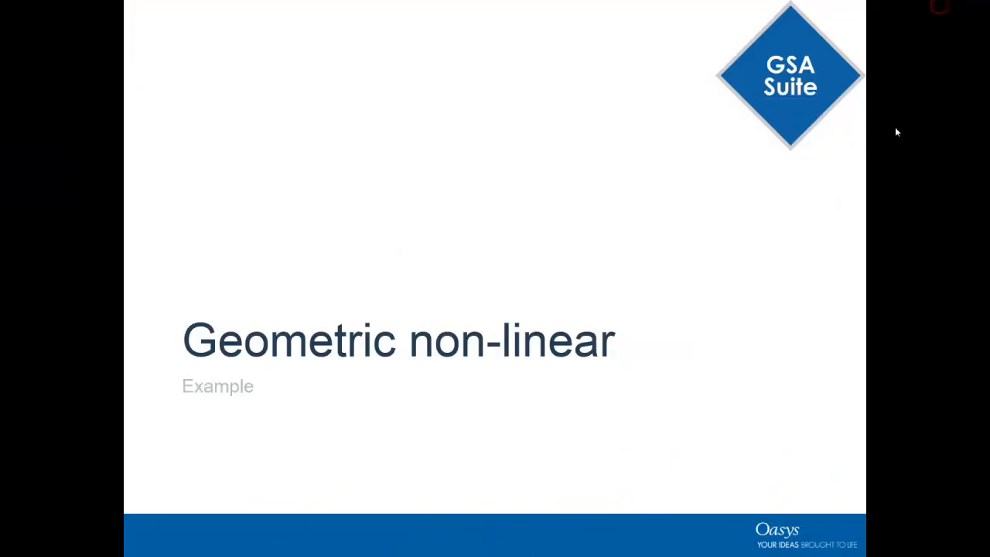
left_click(858, 172)
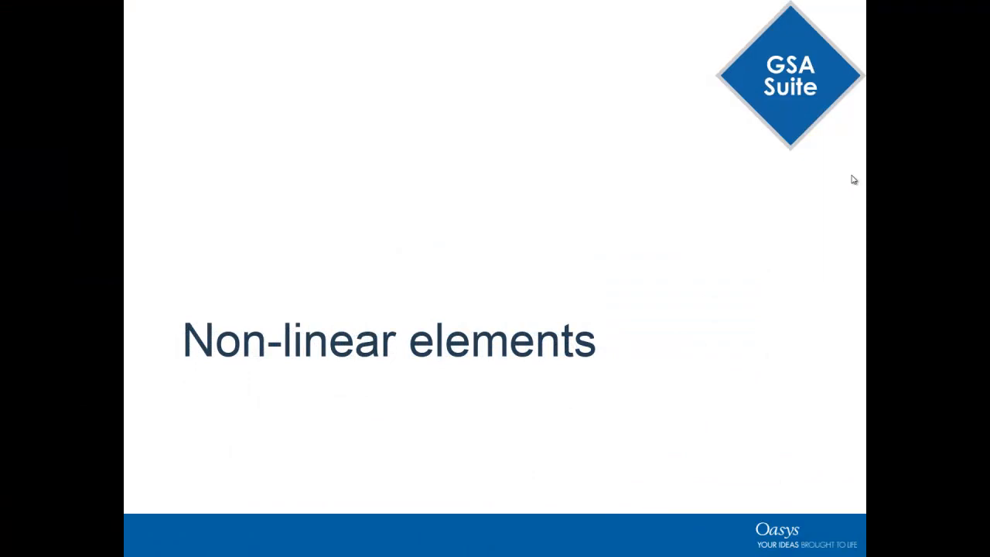
left_click(853, 180)
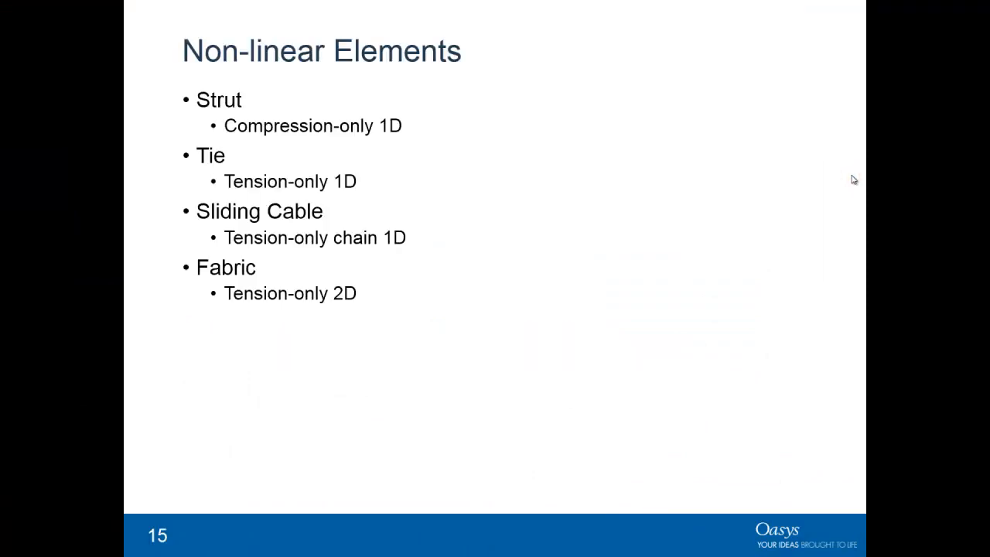
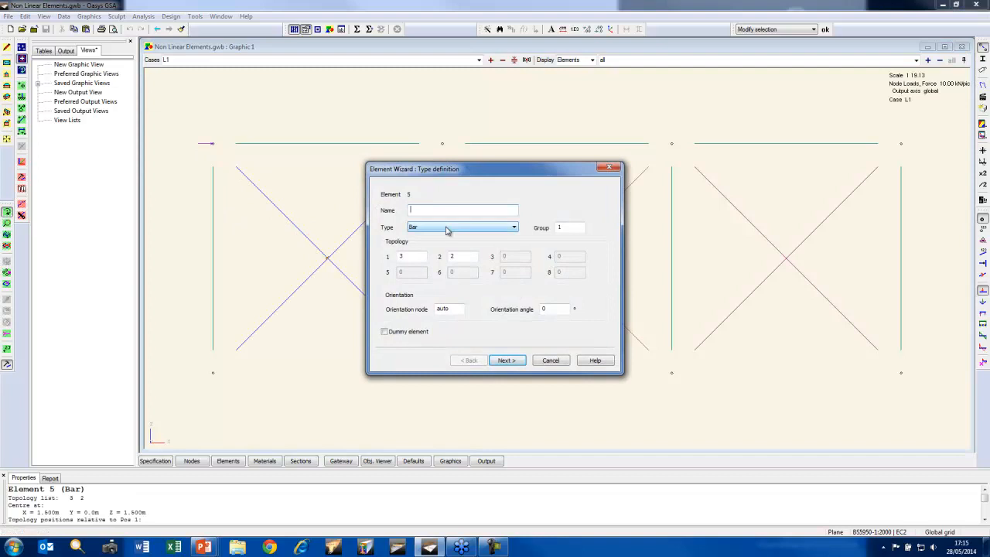
Check the element type of one diagonal brace in each of the three bays without changing its definition
left_click(549, 360)
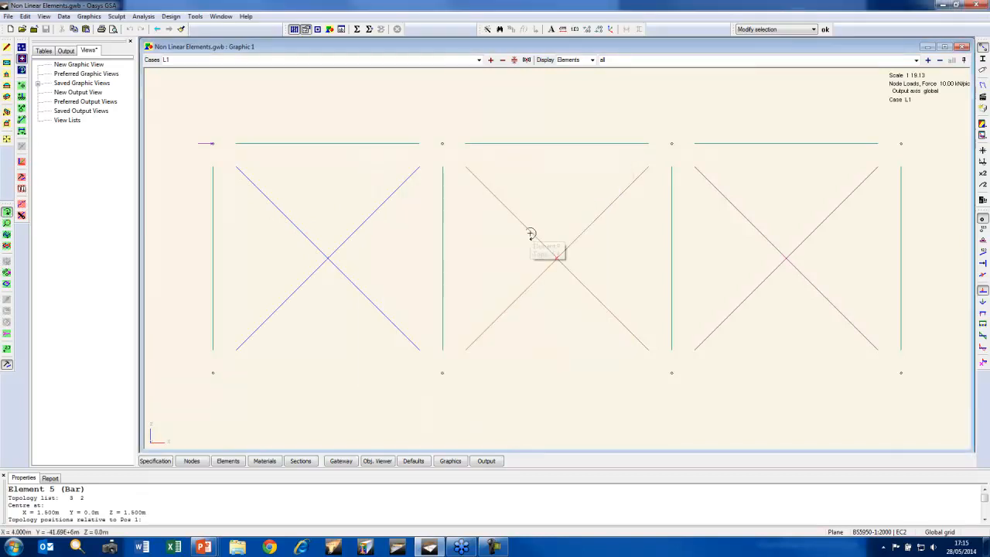
double_click(530, 234)
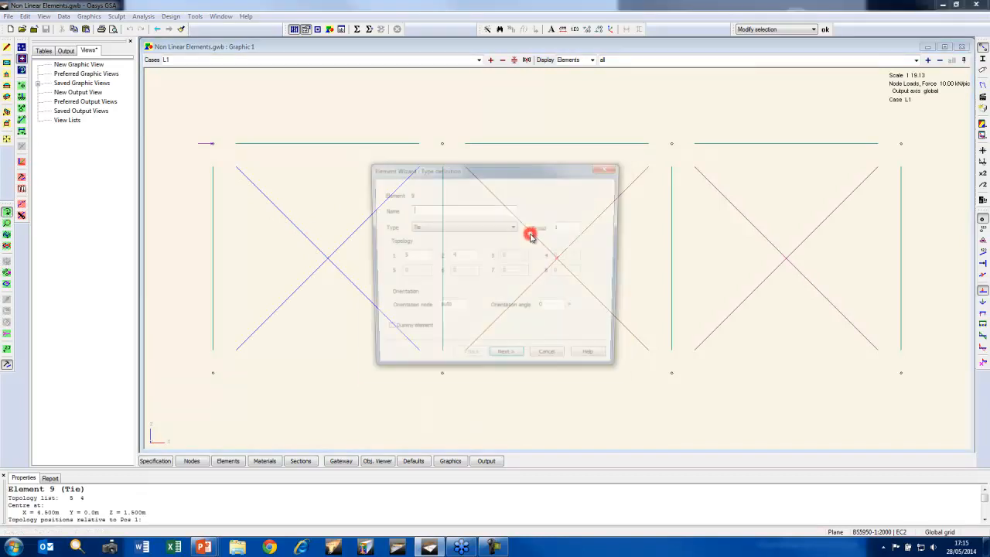
left_click(555, 361)
double_click(755, 228)
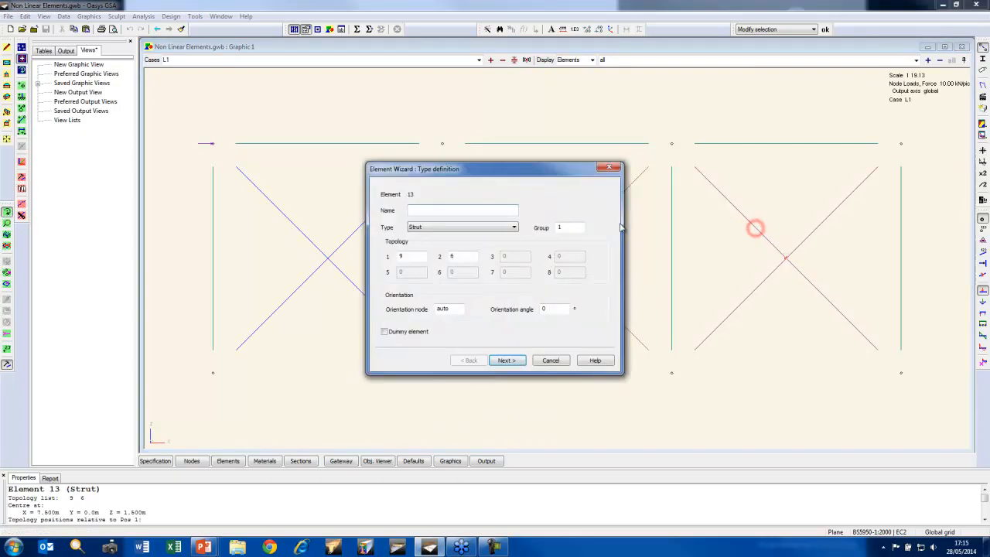
left_click(551, 361)
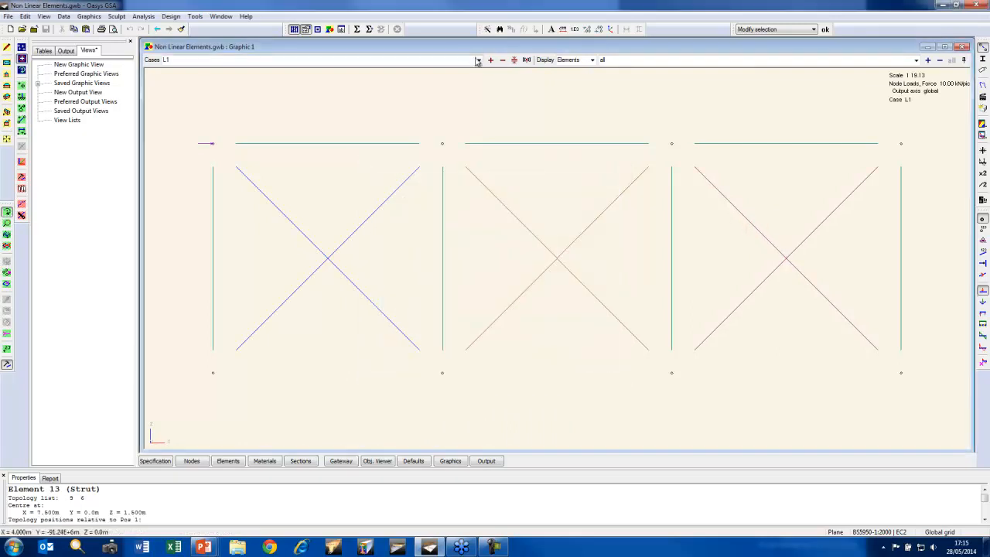
Analyse the Non Linear Elements model and display its deformed shape in the graphic view
left_click(356, 29)
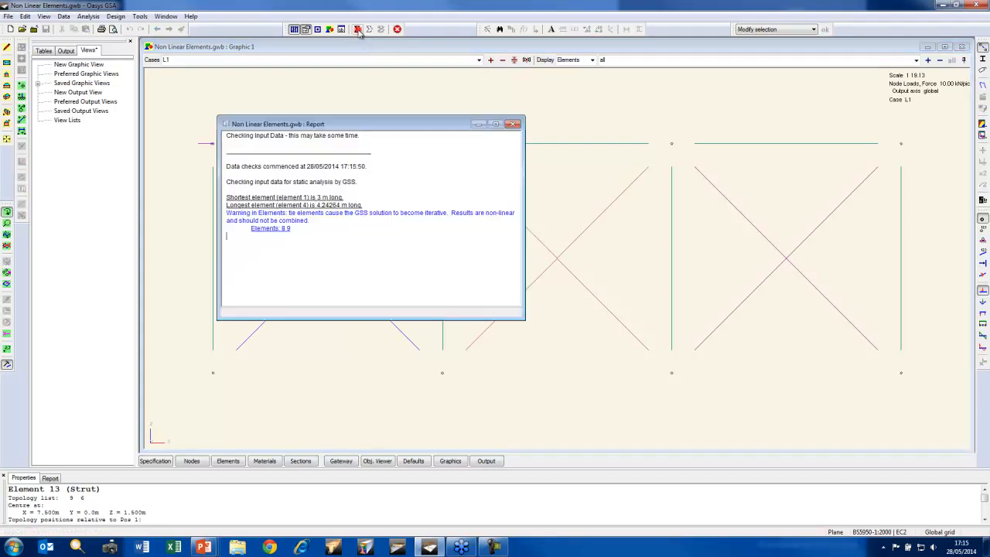
left_click(447, 46)
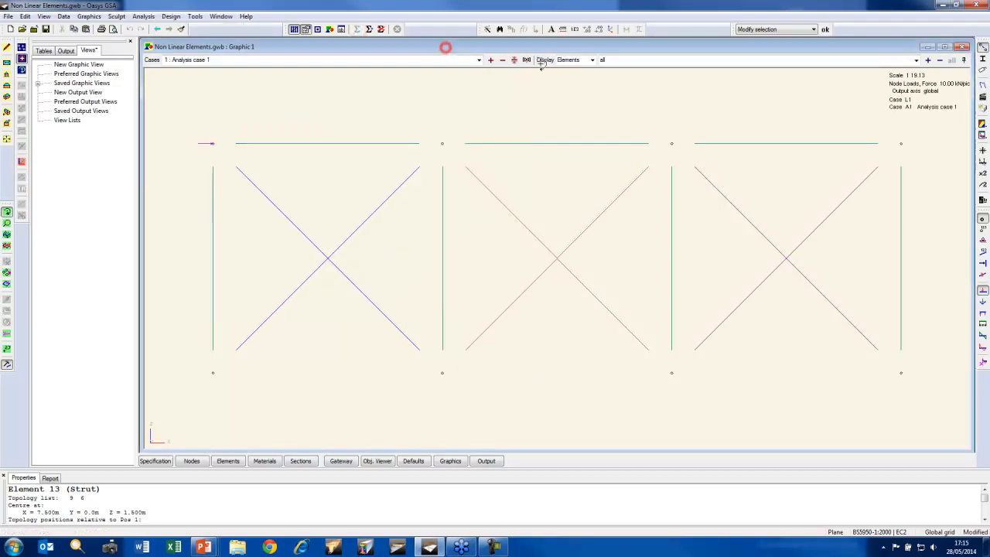
left_click(983, 84)
Contour the beam and spring axial force, Fx, on the deformed frame
left_click(983, 125)
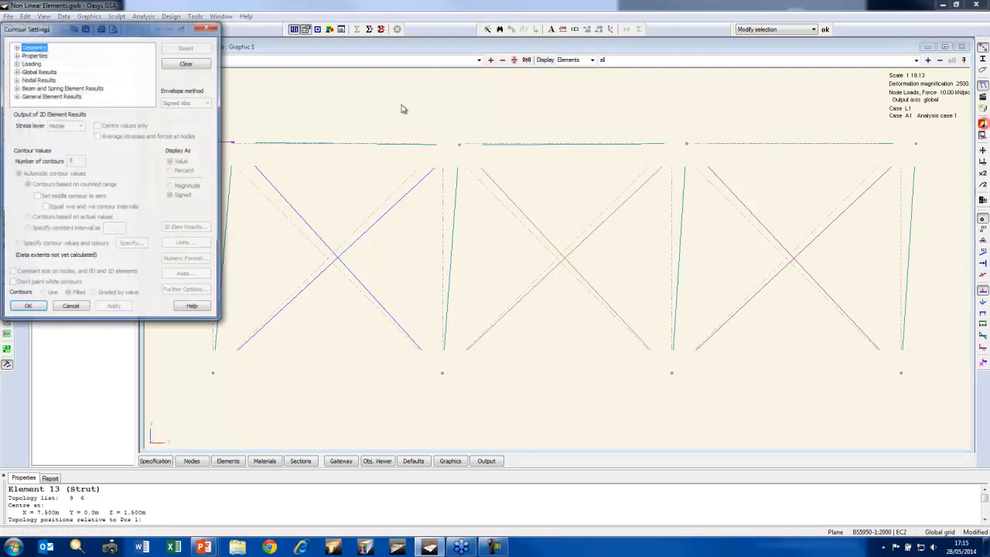
left_click(16, 87)
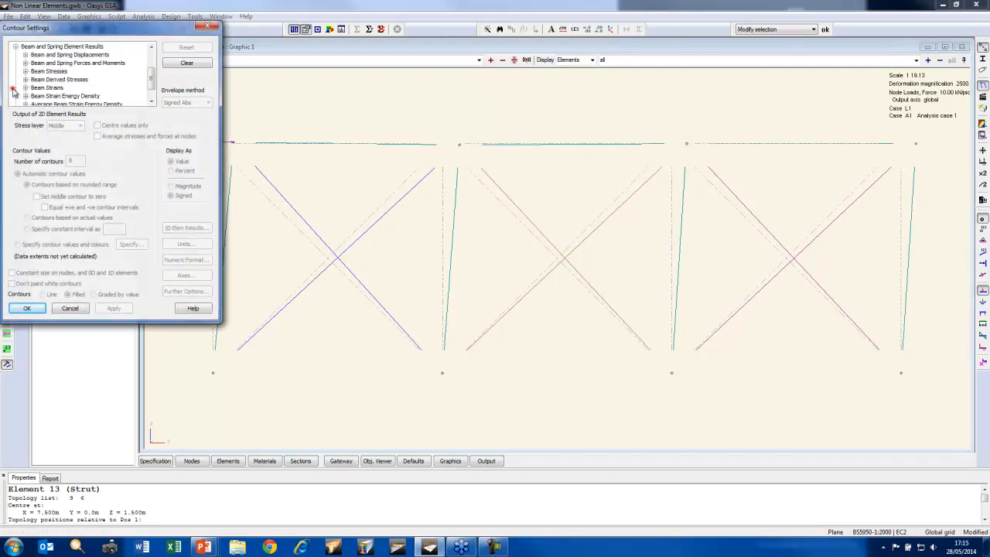
left_click(26, 62)
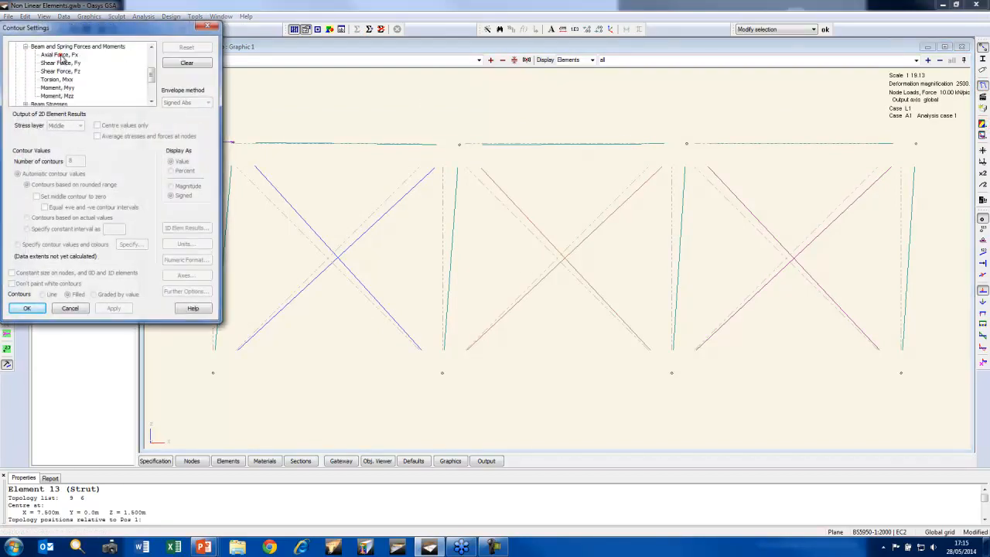
left_click(60, 55)
left_click(26, 308)
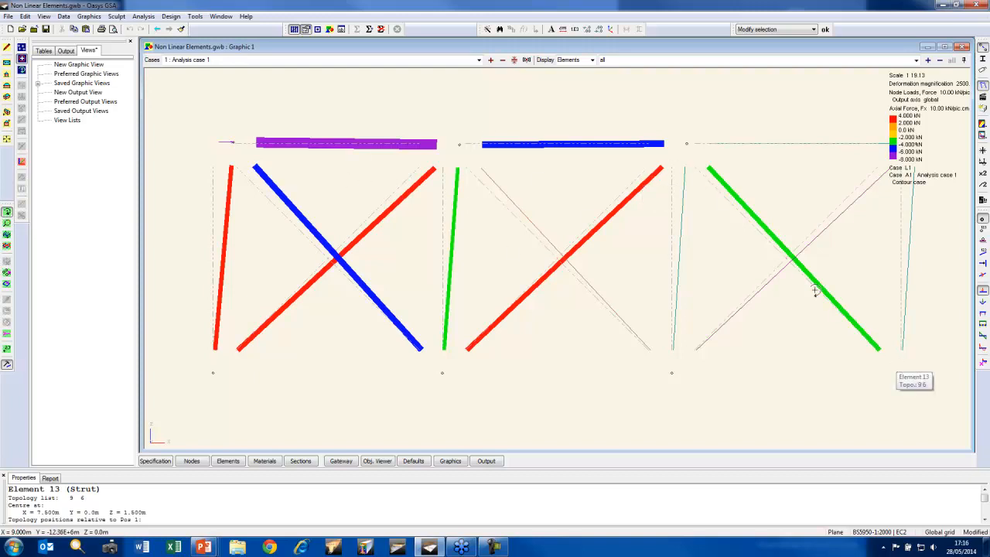
Delete all results together with the existing analysis cases and display the list of data tables
left_click(381, 29)
left_click(510, 299)
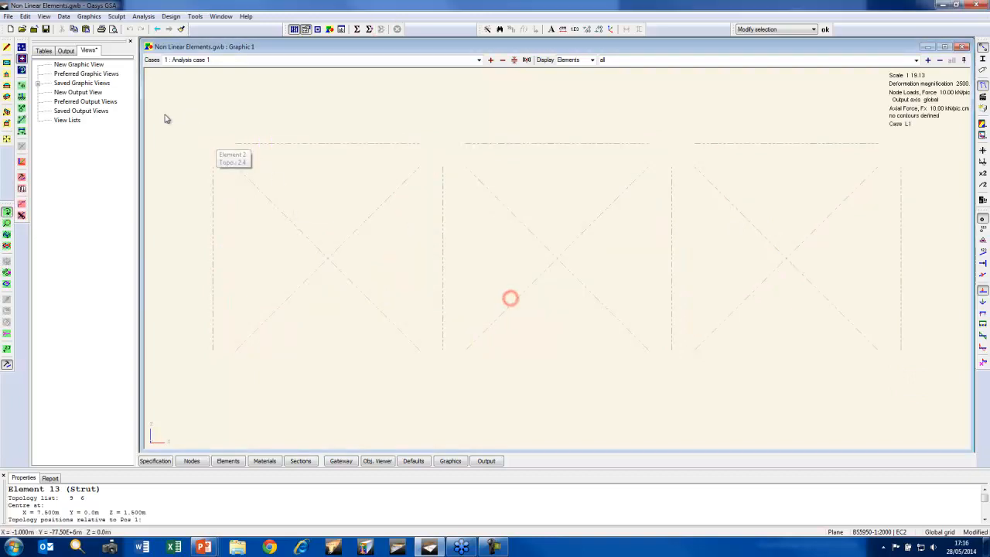
left_click(43, 50)
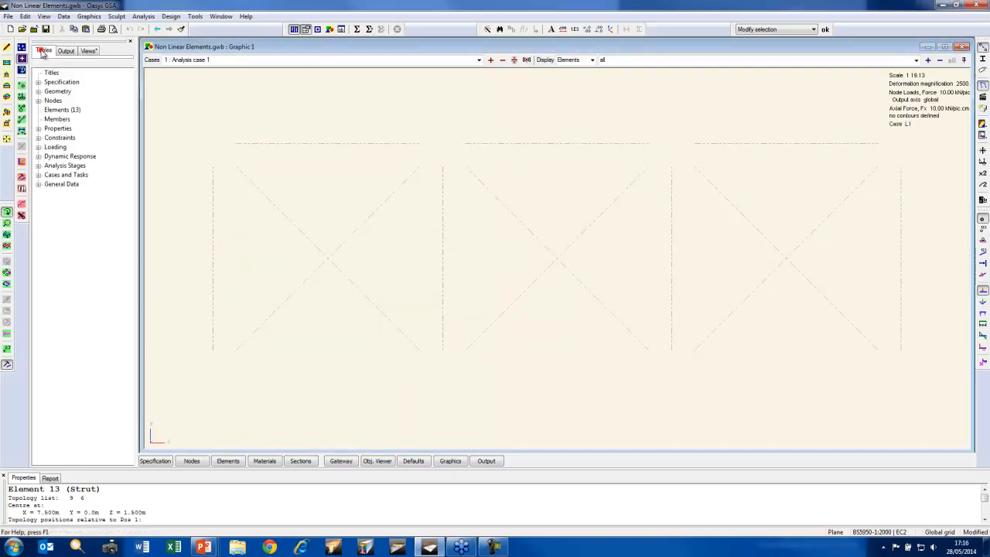
Set up a new static analysis task and add Analysis Case 1 with the load description L1
left_click(368, 30)
left_click(504, 410)
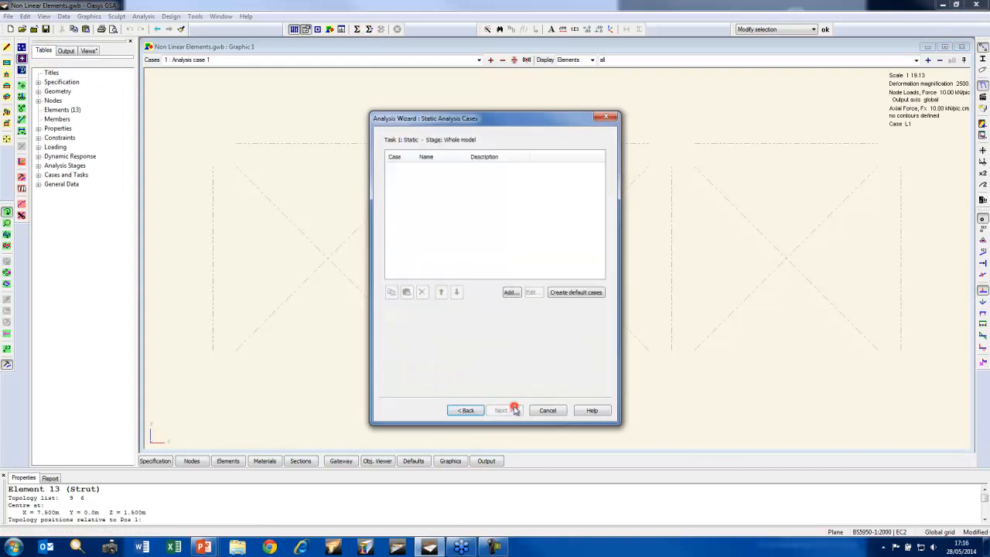
left_click(514, 291)
double_click(420, 248)
left_click(424, 344)
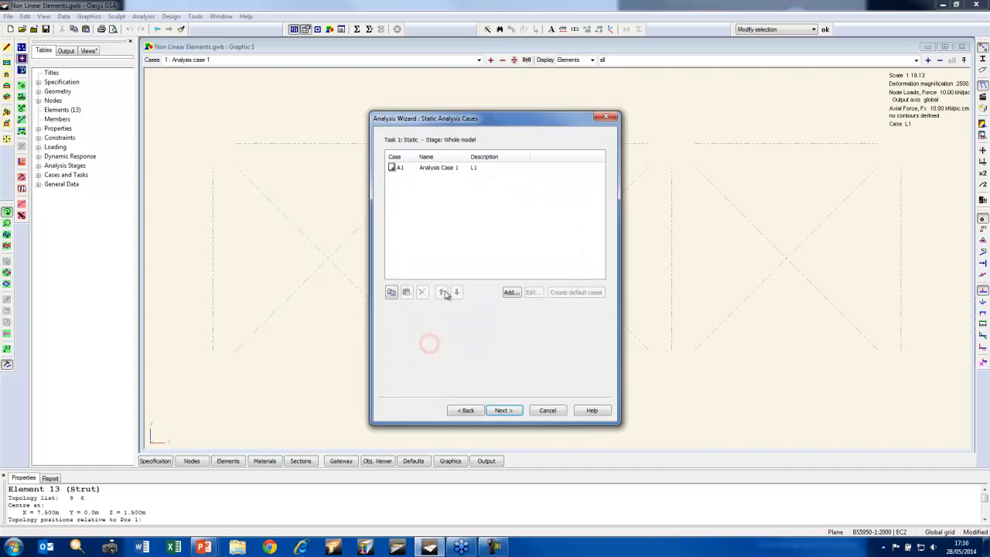
Add Analysis Case 2 to the static task with the reversed load description -L1
left_click(511, 291)
double_click(418, 248)
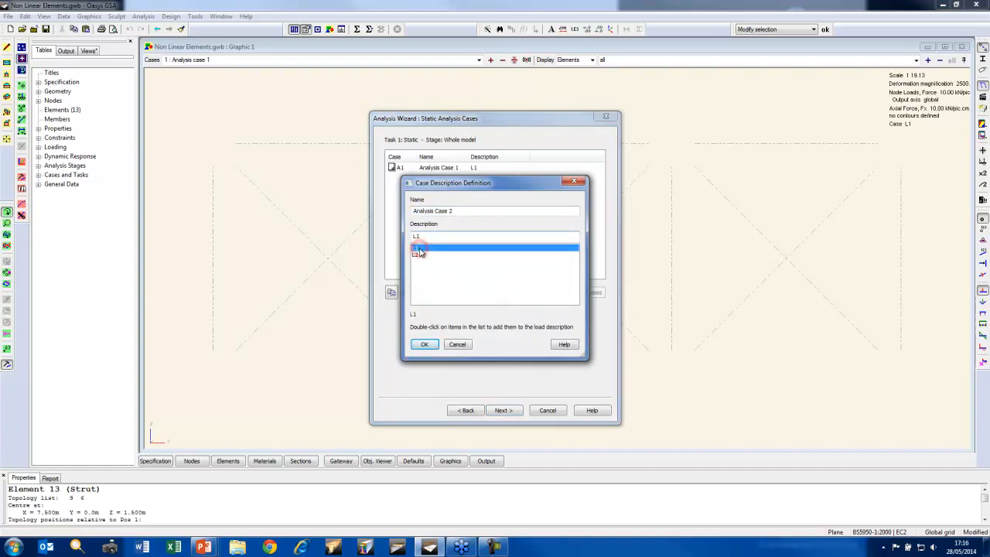
left_click(413, 236)
left_click(428, 343)
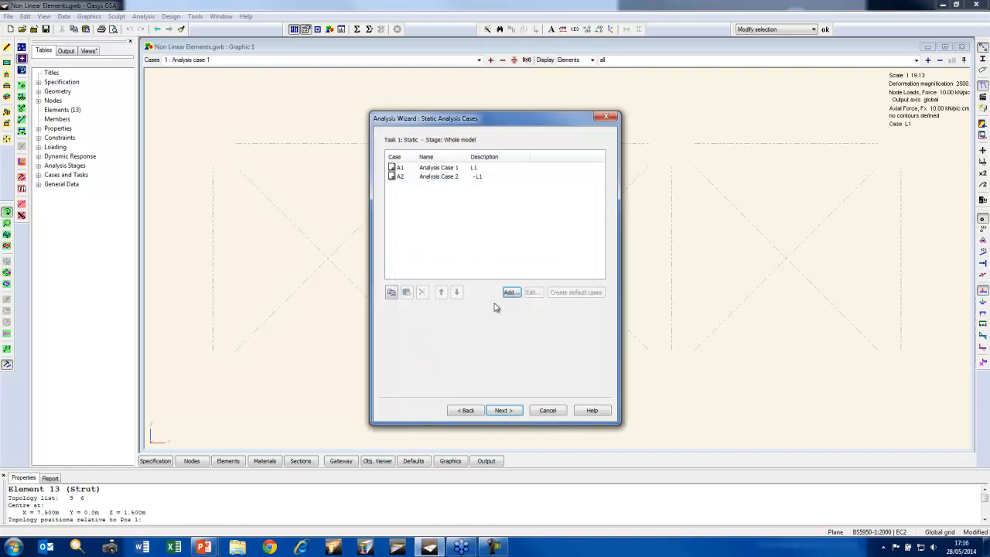
Finish the static task with immediate analysis and bring the graphic view back to the front
left_click(510, 410)
left_click(504, 408)
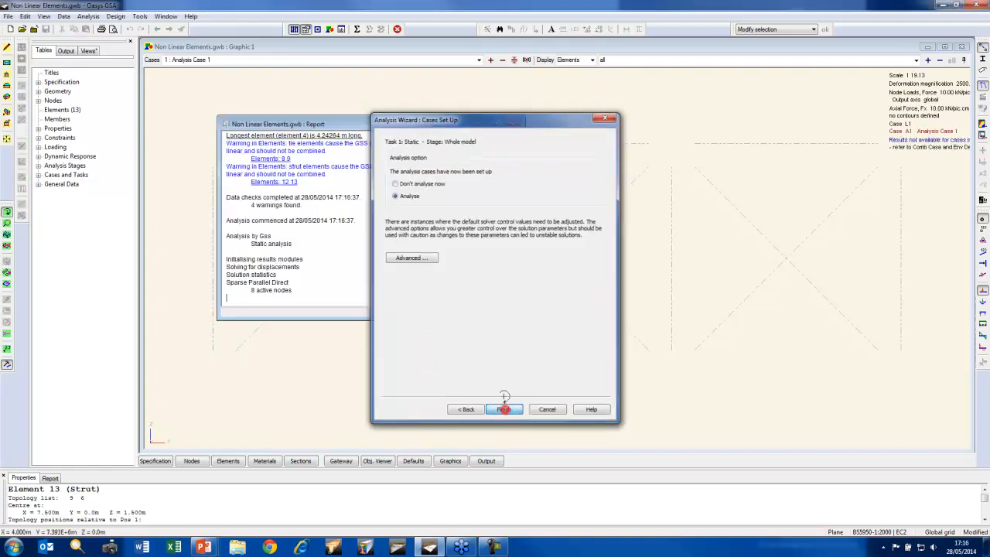
left_click(297, 47)
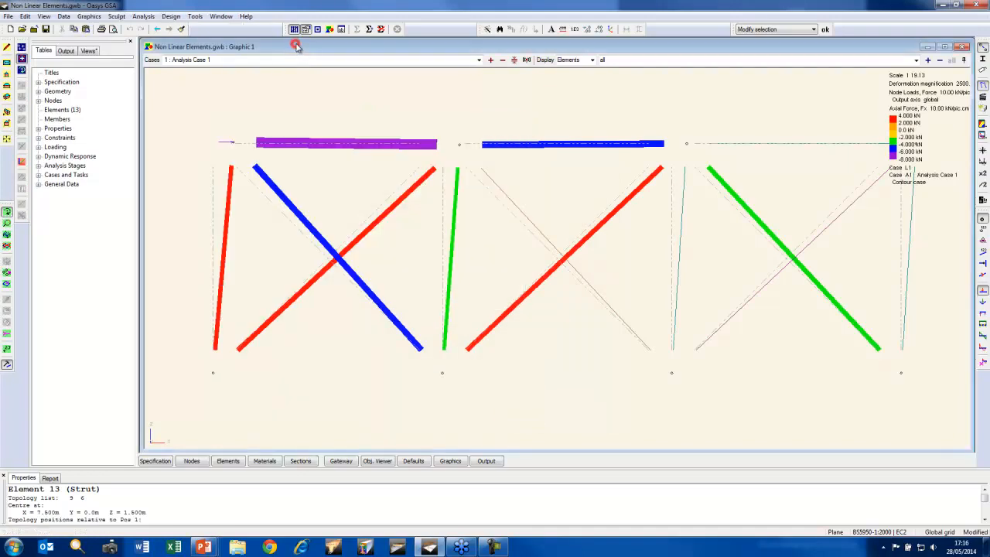
View the axial force contours for Analysis Case 2, Analysis Case 1 and all cases together
left_click(490, 61)
left_click(490, 62)
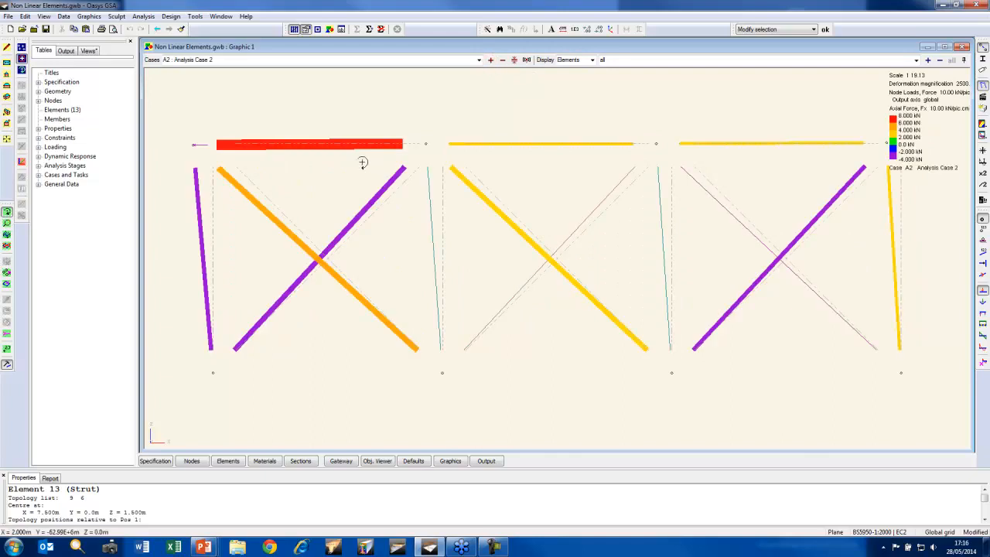
left_click(480, 62)
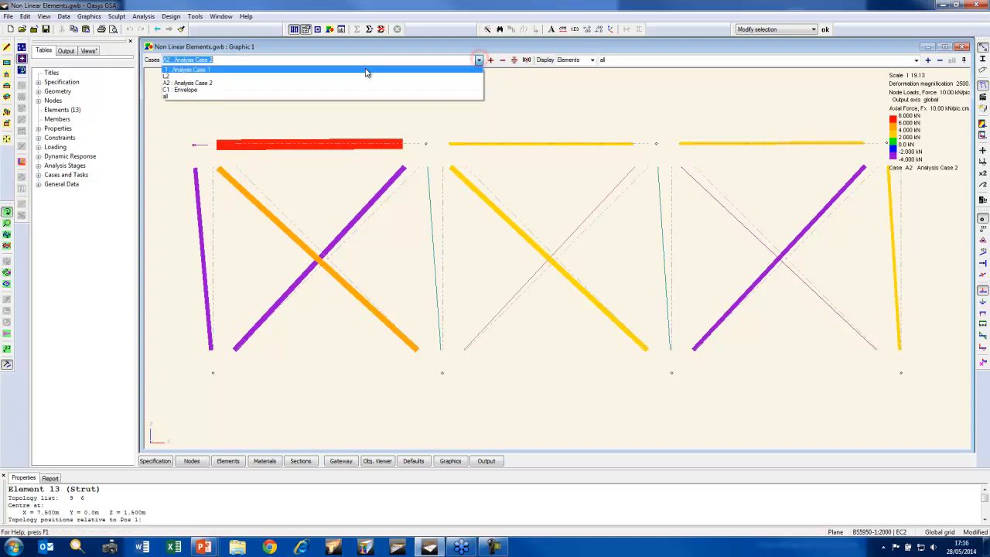
left_click(338, 74)
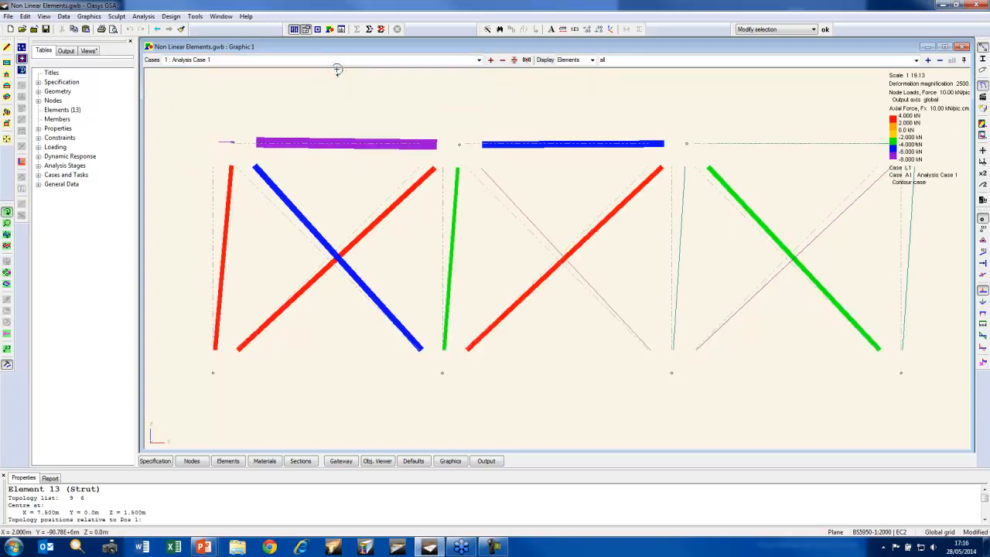
left_click(480, 59)
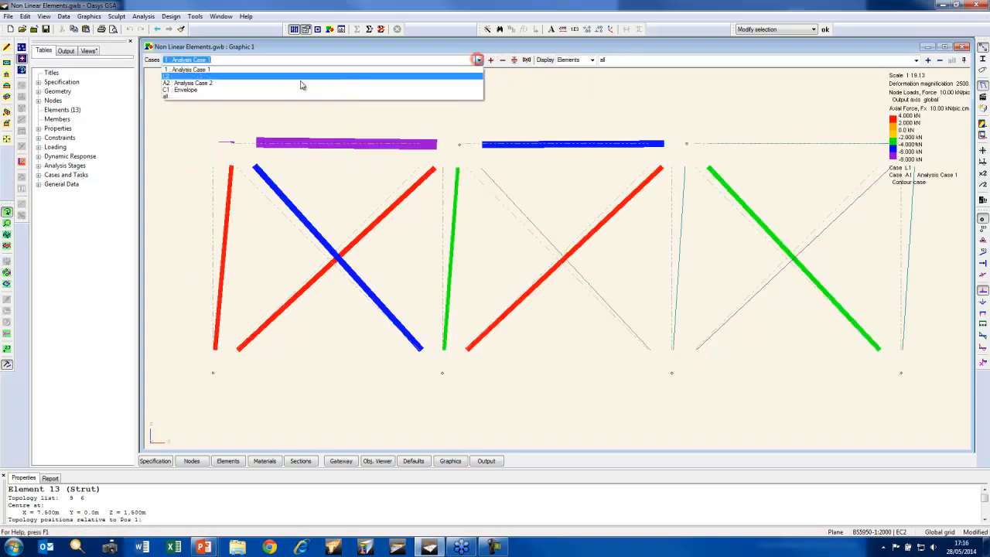
left_click(250, 97)
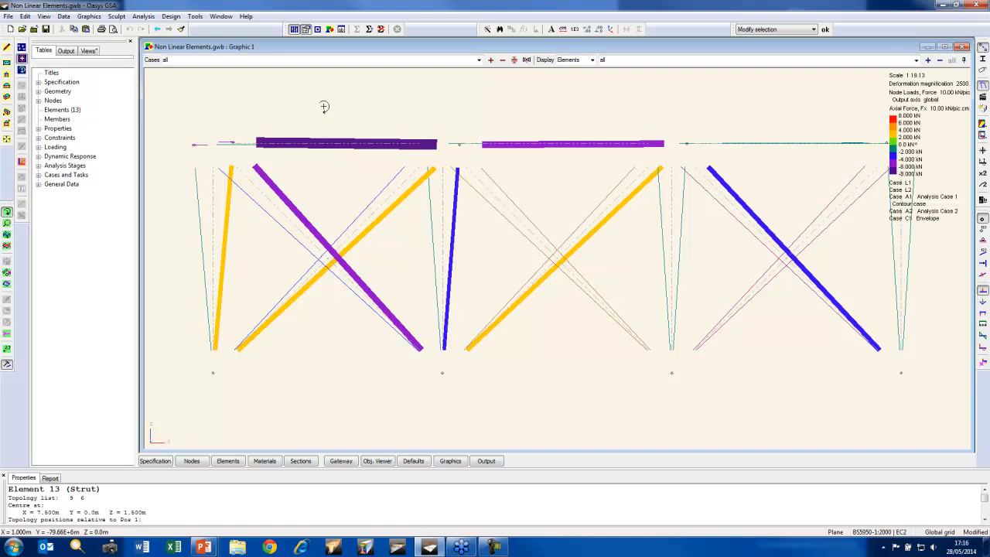
Alternate between Analysis Case 2 and Analysis Case 1 to compare axial forces in the bar, tie and strut bracing
left_click(480, 60)
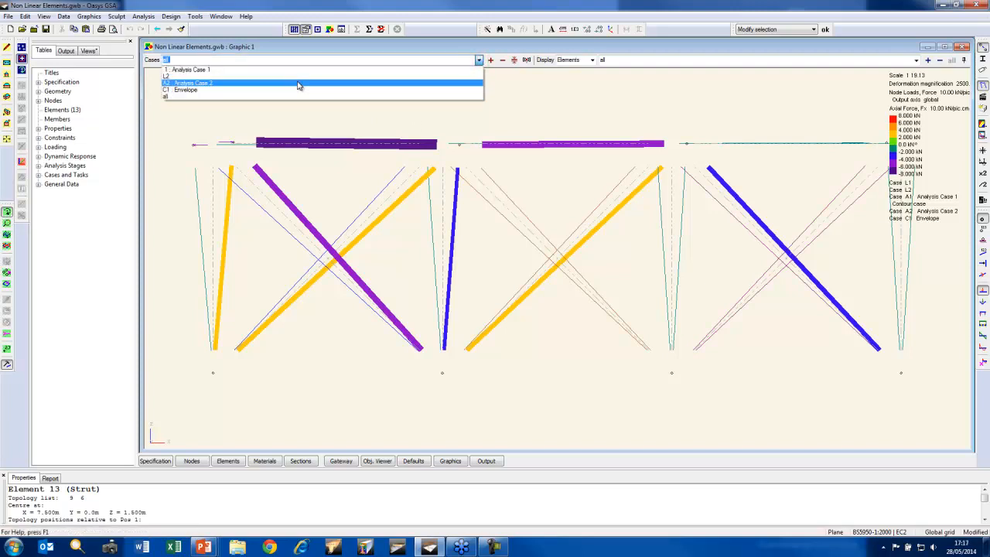
left_click(299, 84)
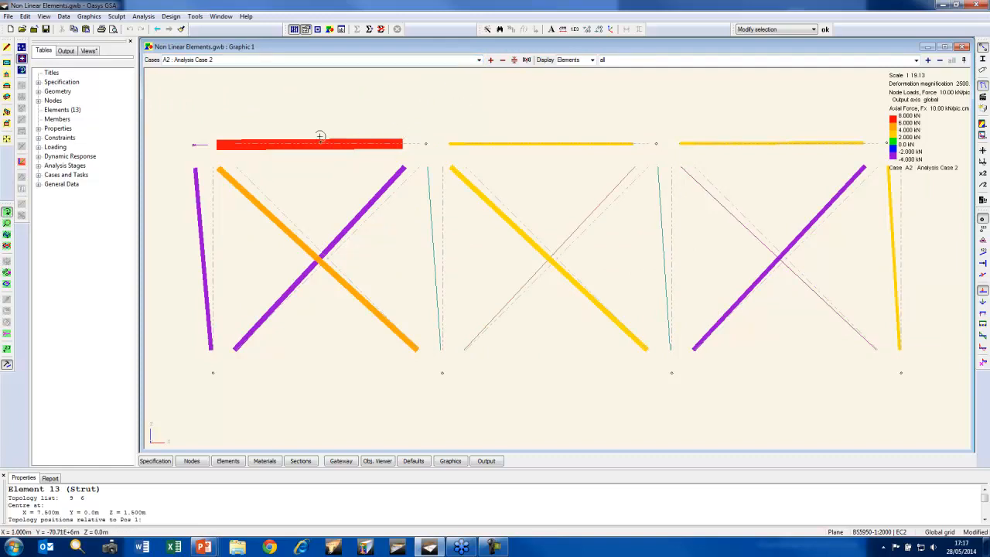
left_click(479, 60)
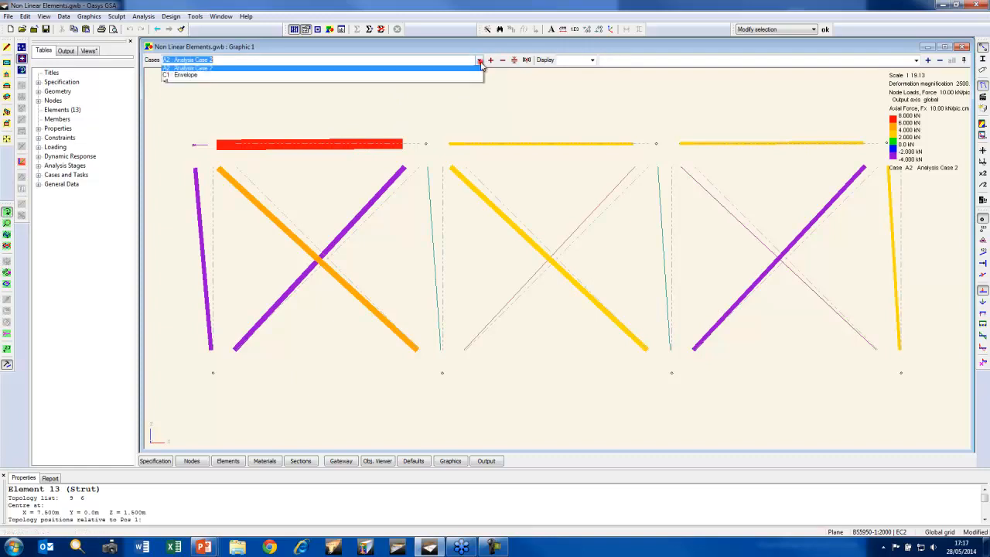
left_click(394, 74)
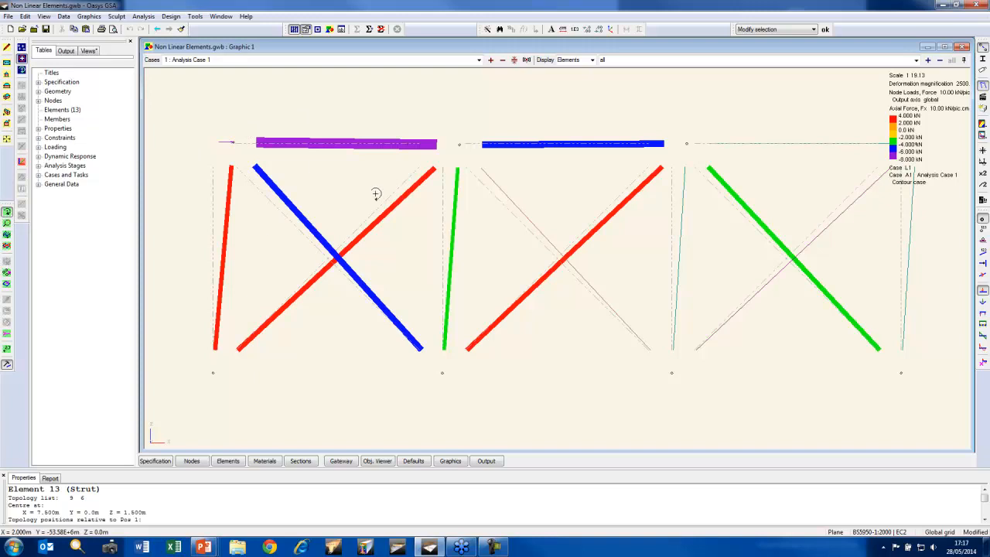
left_click(479, 59)
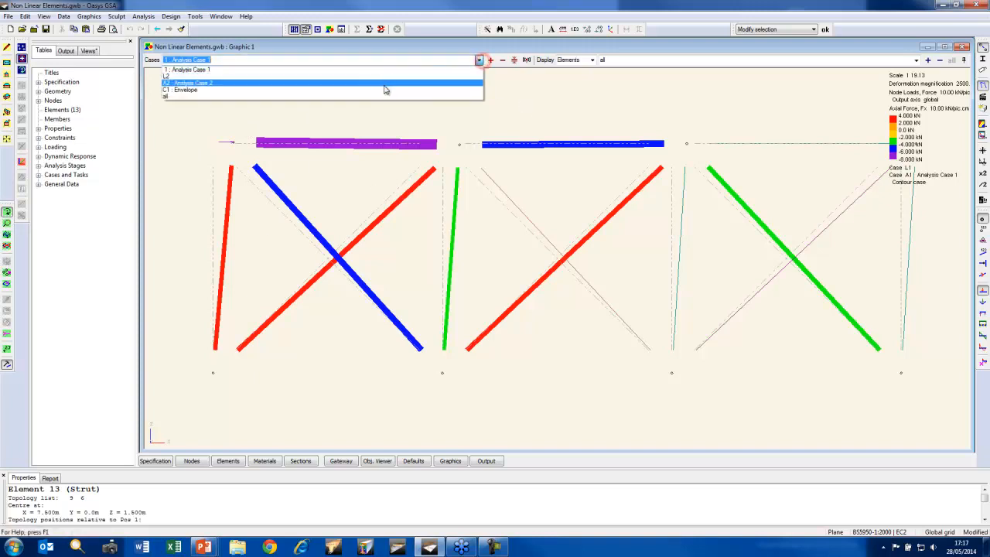
left_click(385, 85)
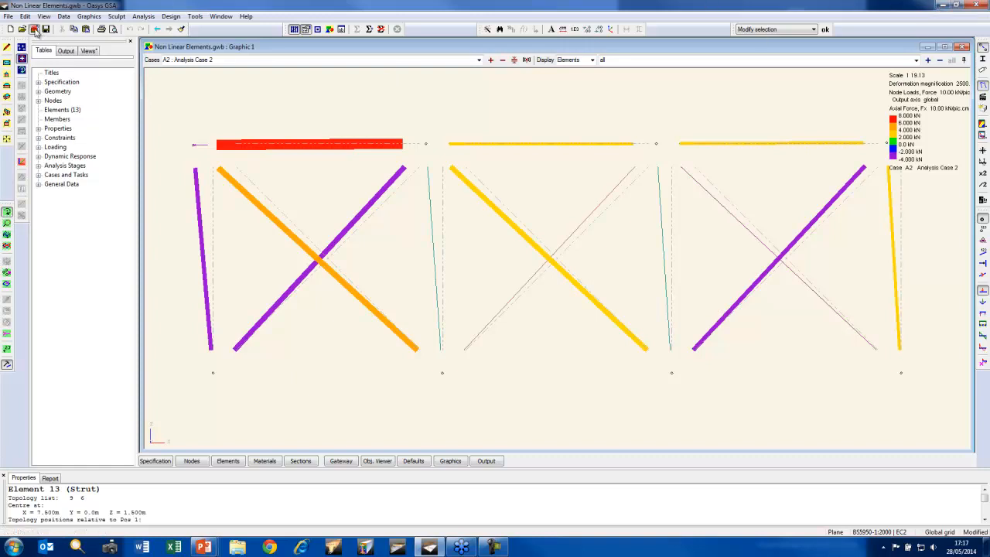
Close the Non Linear Elements model without saving the changes
left_click(33, 29)
left_click(536, 300)
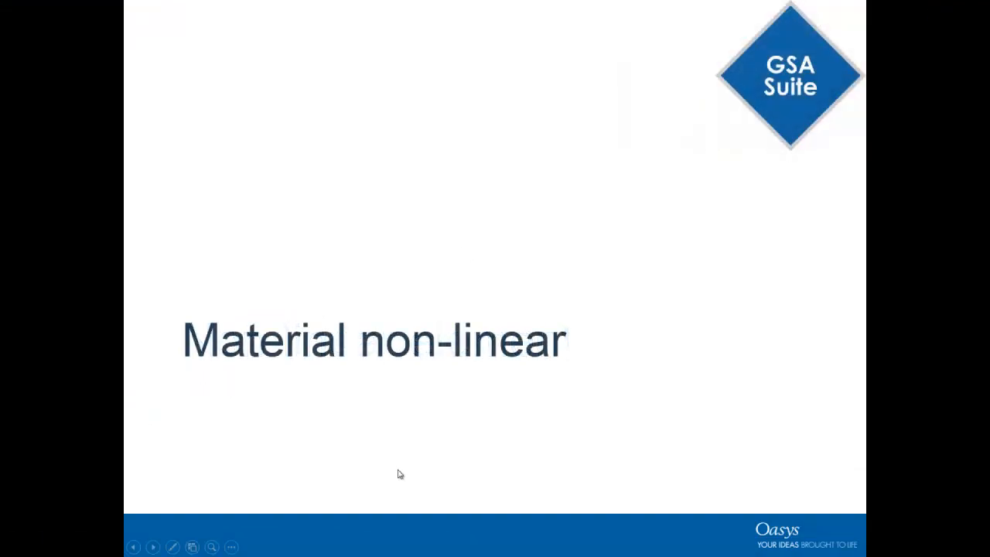
Switch from the slide show to Oasys GSA and open the Cable.gwb model
key("Left")
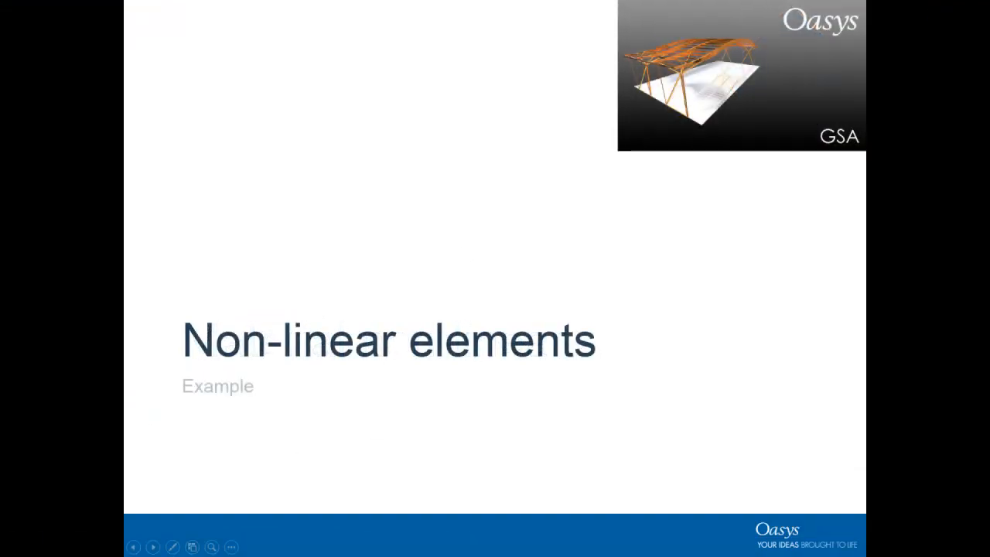
key("super")
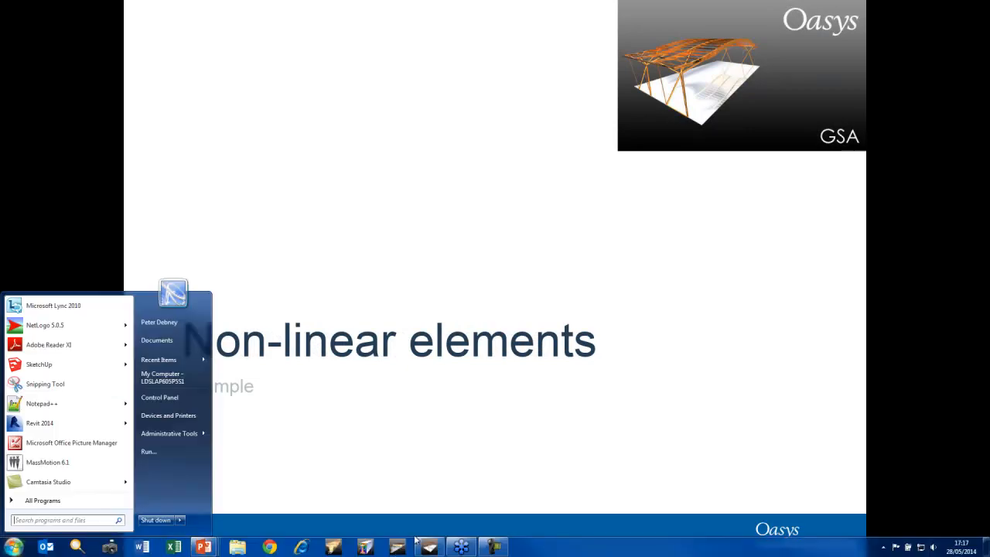
left_click(429, 546)
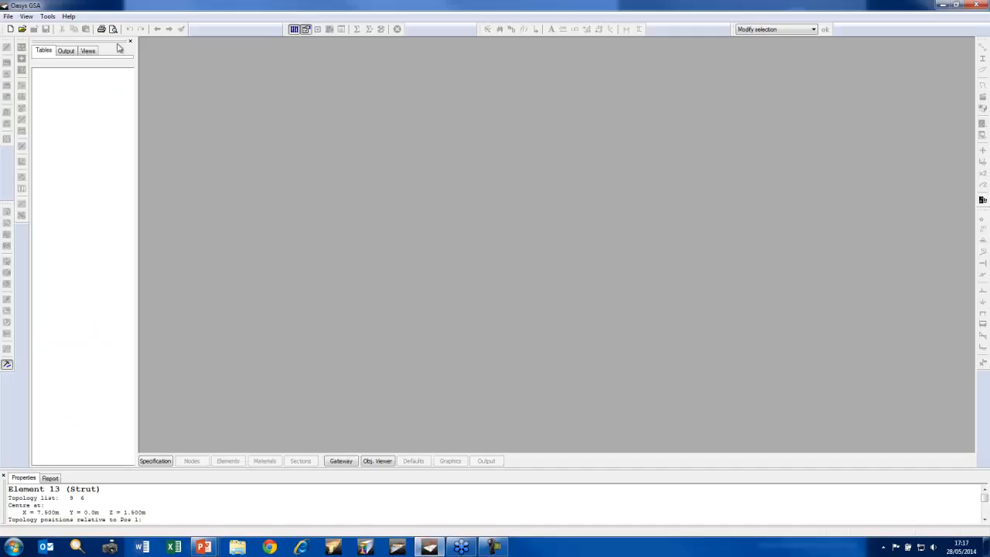
left_click(21, 29)
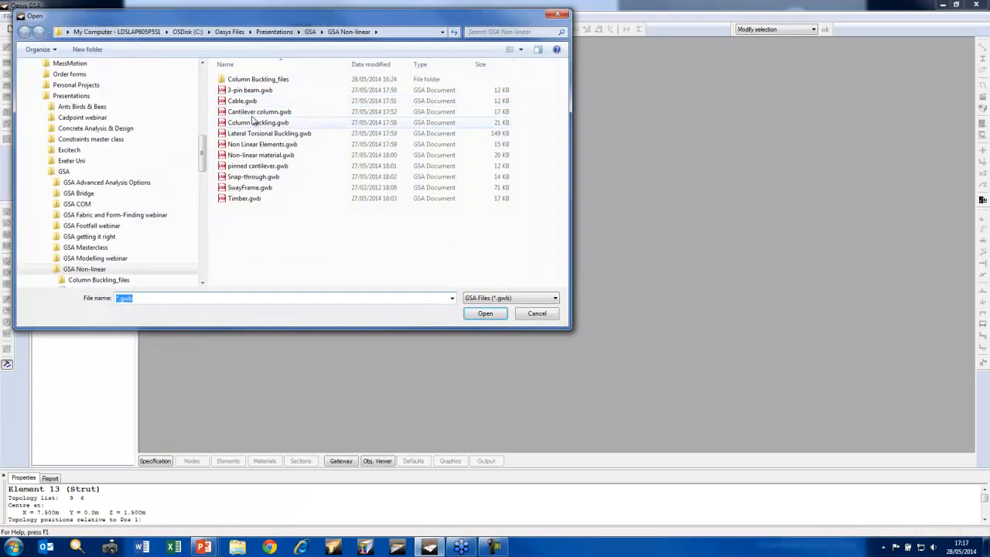
left_click(246, 100)
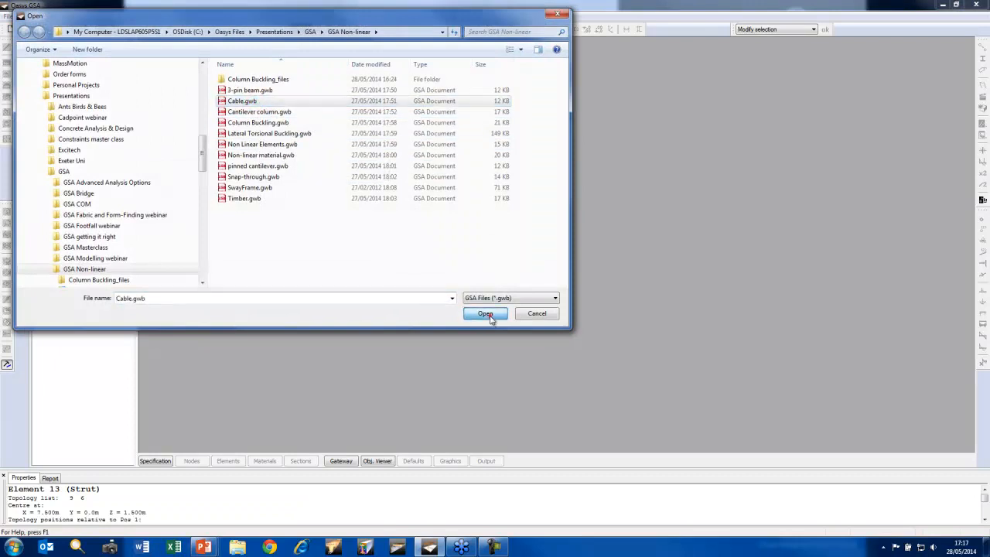
left_click(484, 314)
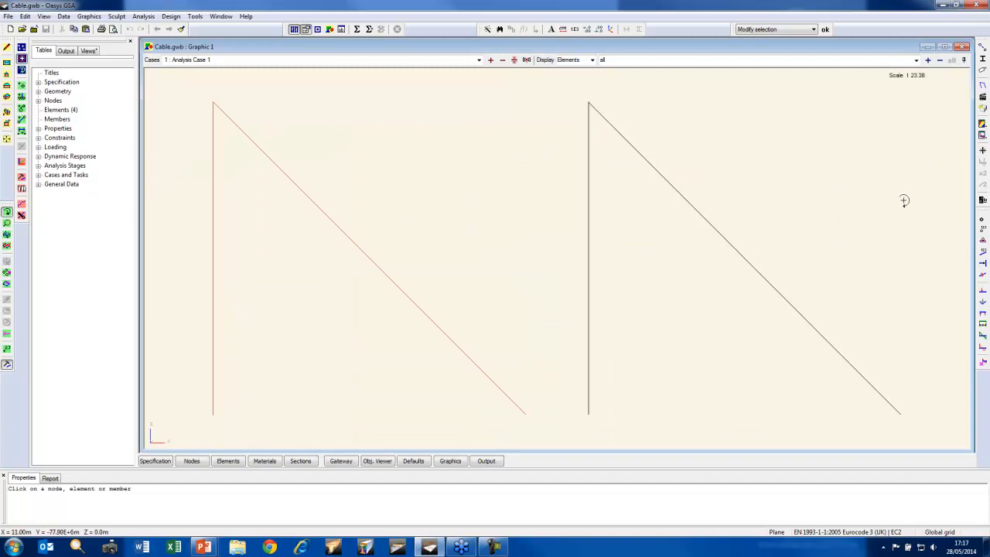
Display the cable model with shrunken elements, supports, nodes and load diagrams, and label the node loads with their values
left_click(983, 241)
left_click(983, 47)
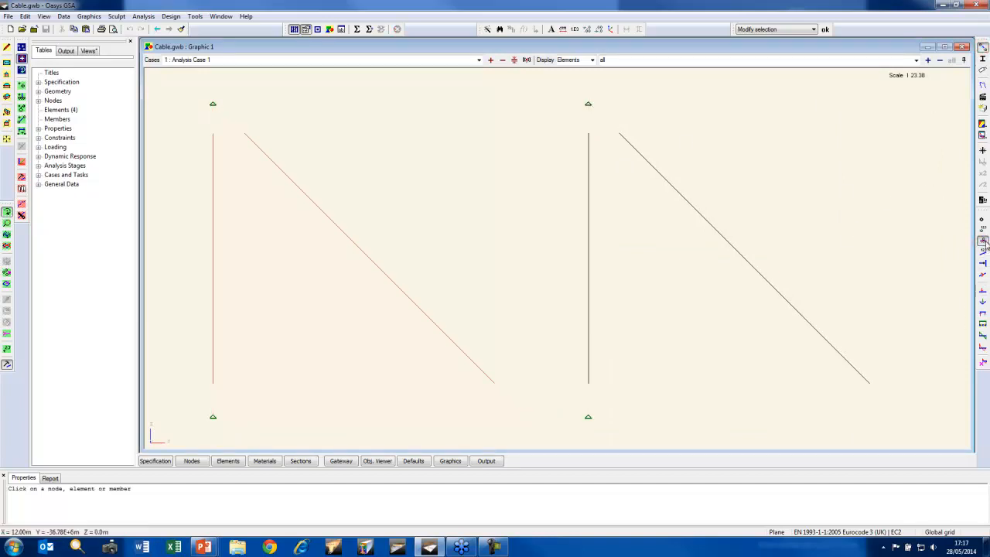
left_click(982, 219)
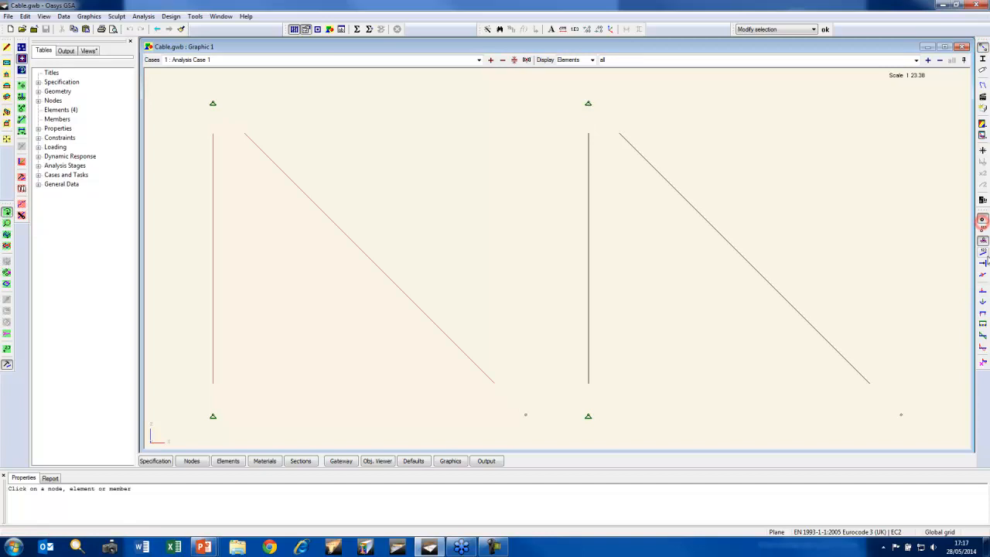
left_click(983, 290)
left_click(7, 349)
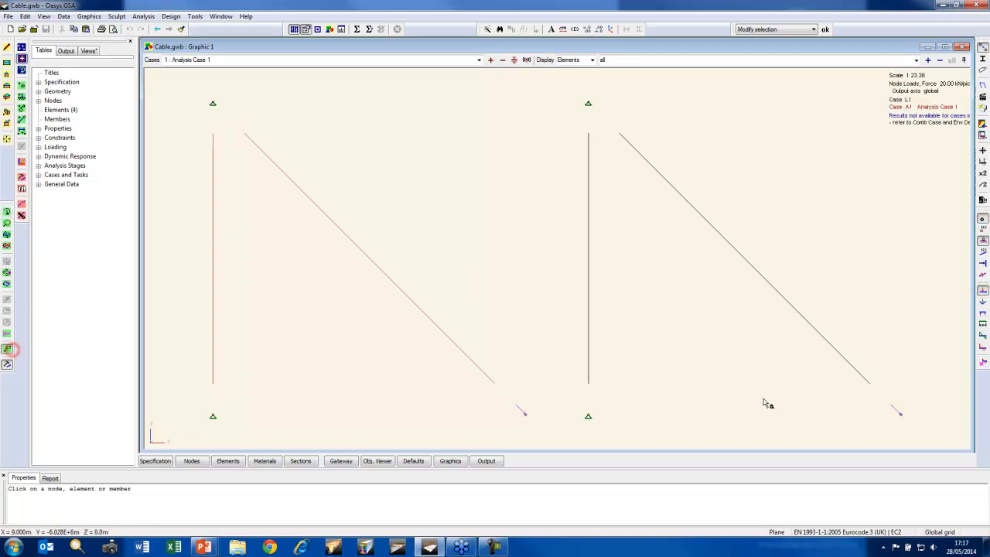
left_click(739, 379)
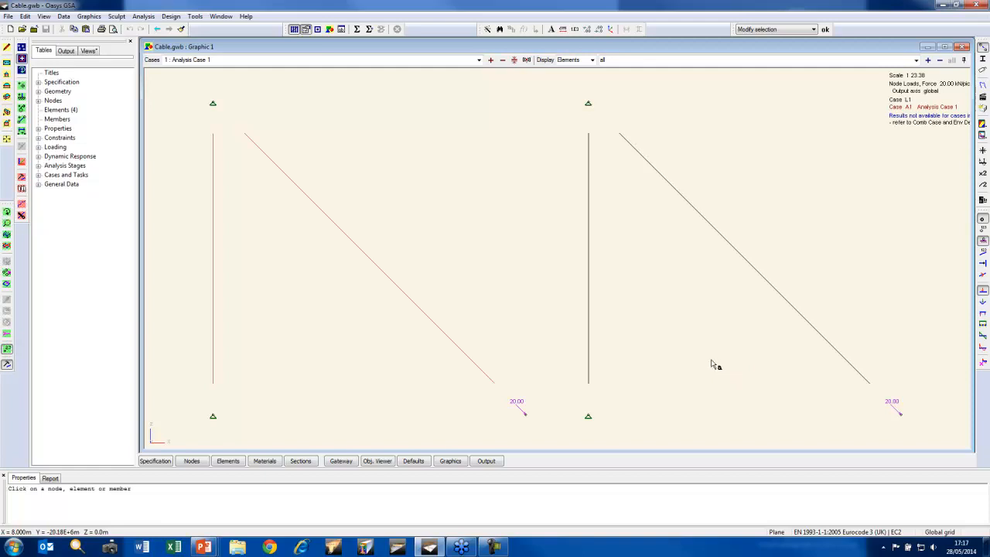
Analyse all cases, close the report, and show axial force diagrams with value labels on all elements
left_click(358, 32)
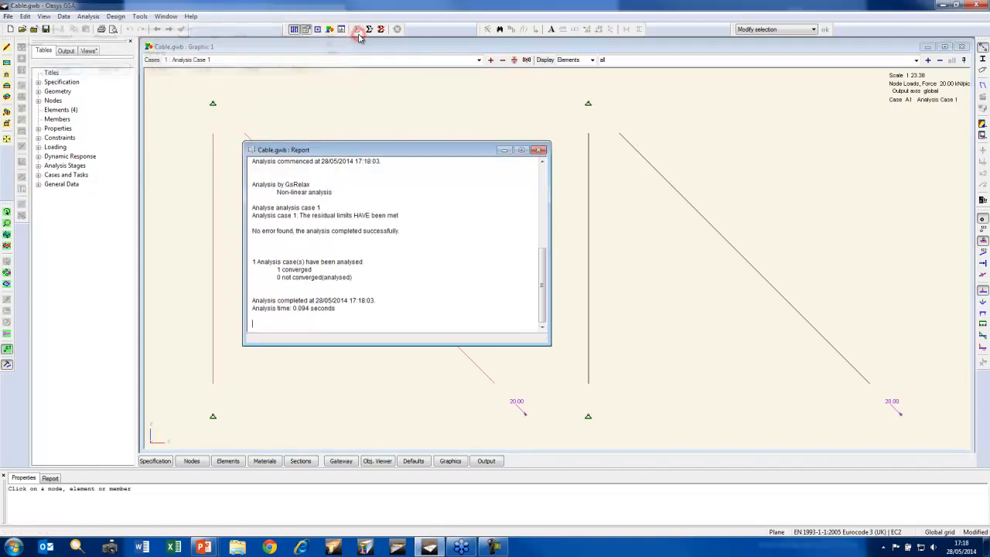
left_click(539, 150)
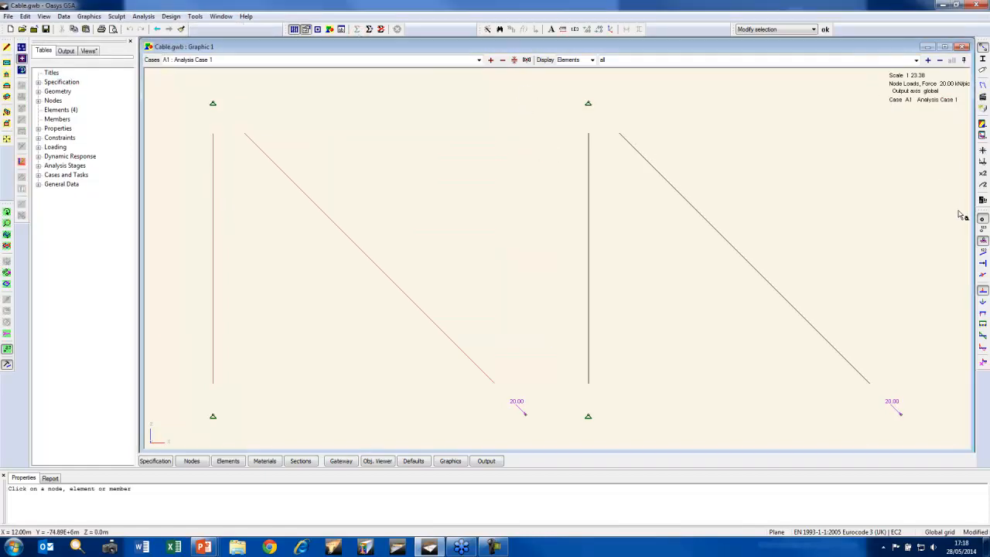
left_click(982, 324)
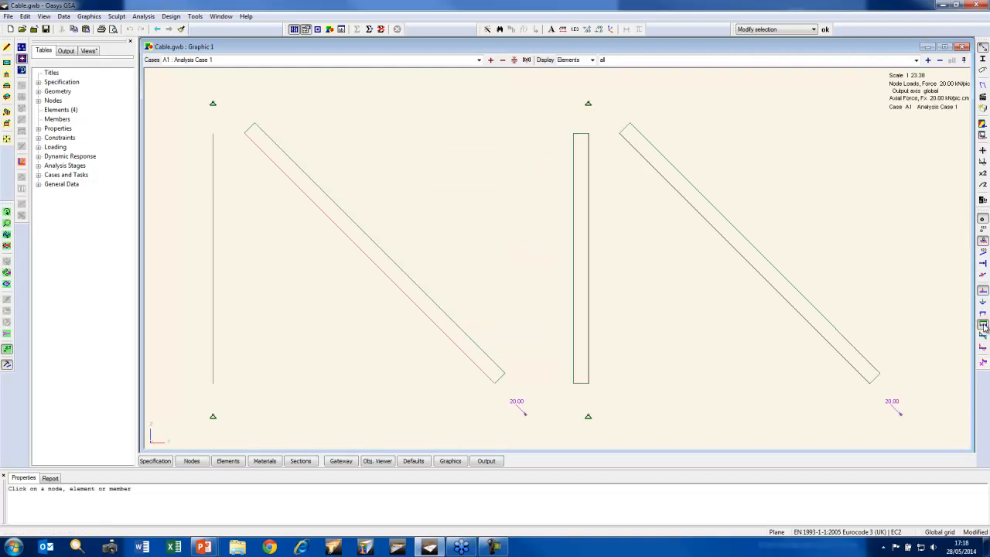
left_click_drag(925, 428, 186, 122)
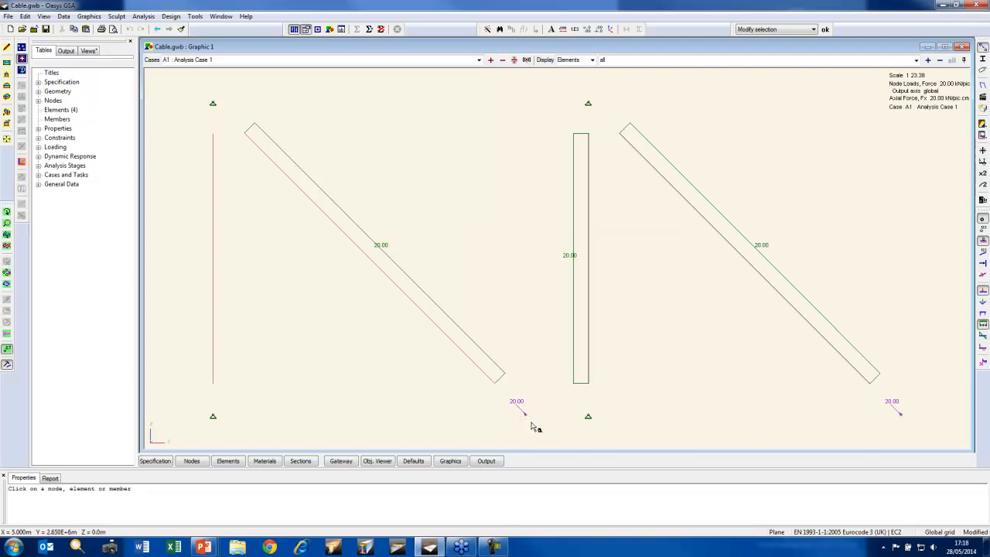
Add a Resolved Reaction Force |F| diagram and label the reaction values at the supports
left_click(982, 135)
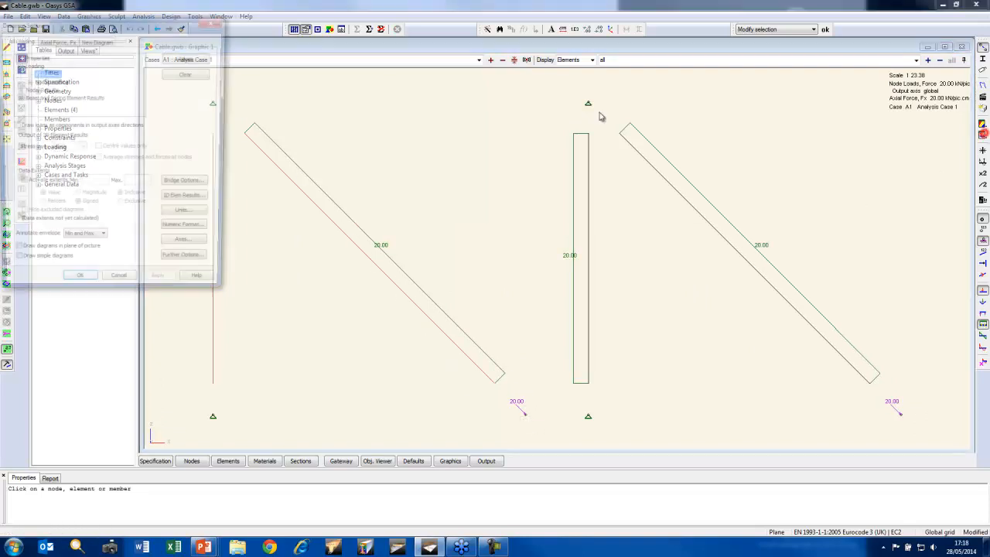
left_click(97, 39)
left_click(15, 73)
left_click(25, 89)
left_click(77, 89)
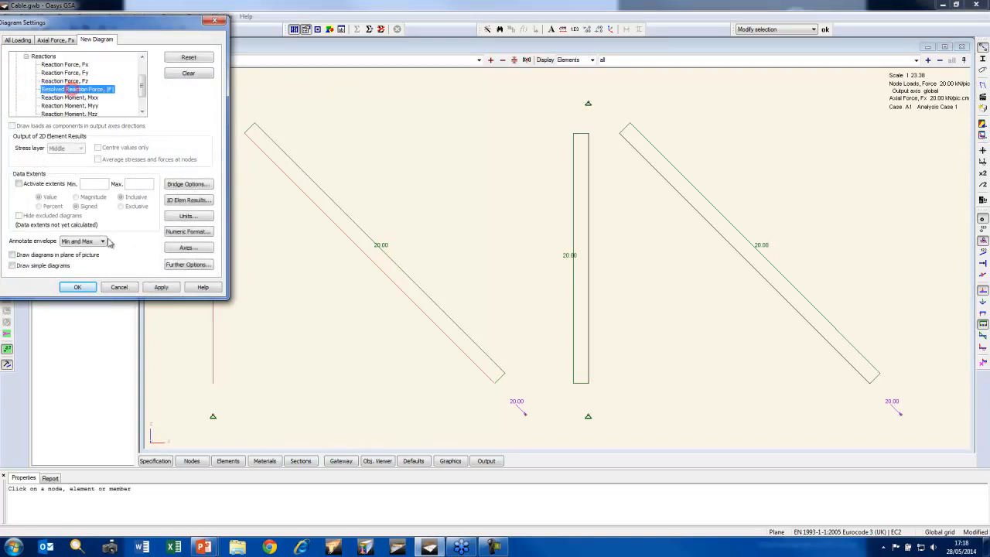
left_click(78, 287)
left_click_drag(176, 84, 925, 450)
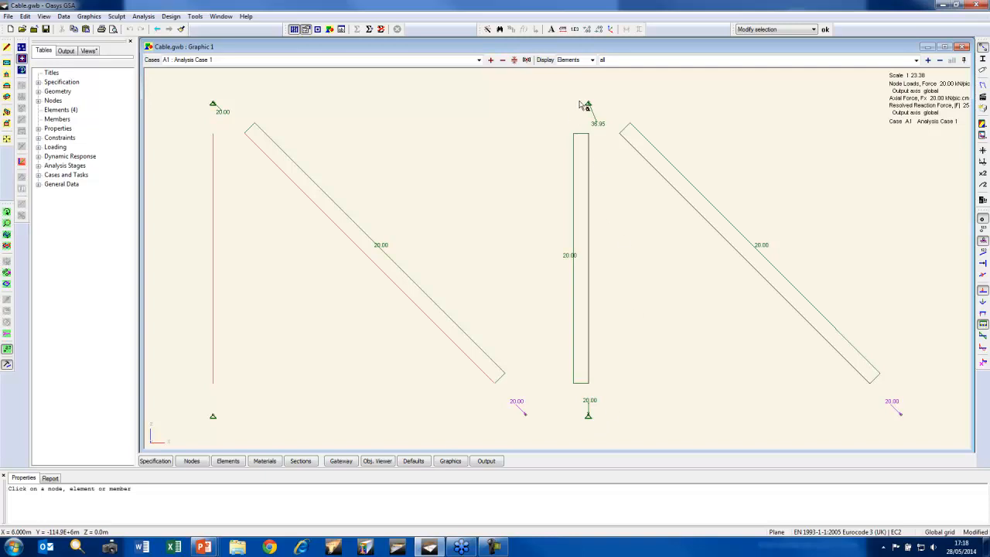
mouse_move(589, 106)
Close the Cable model without saving the changes and advance the slide show to the material non-linear stress-strain slide
left_click(34, 29)
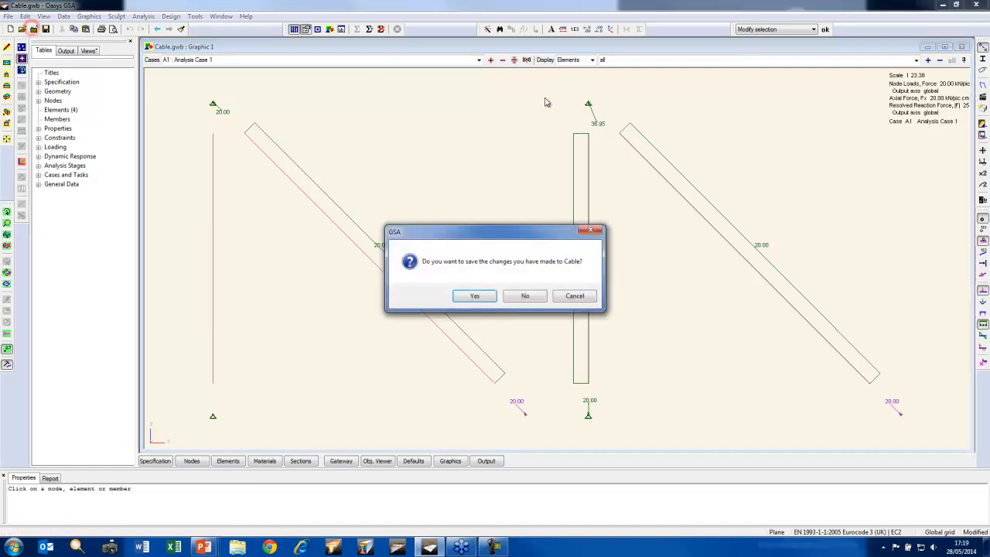
left_click(526, 297)
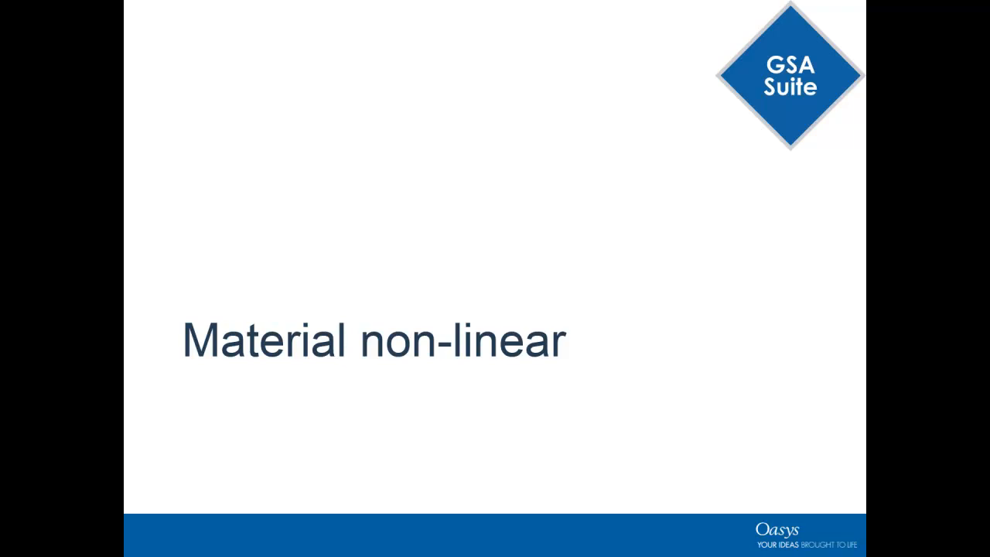
key("Right")
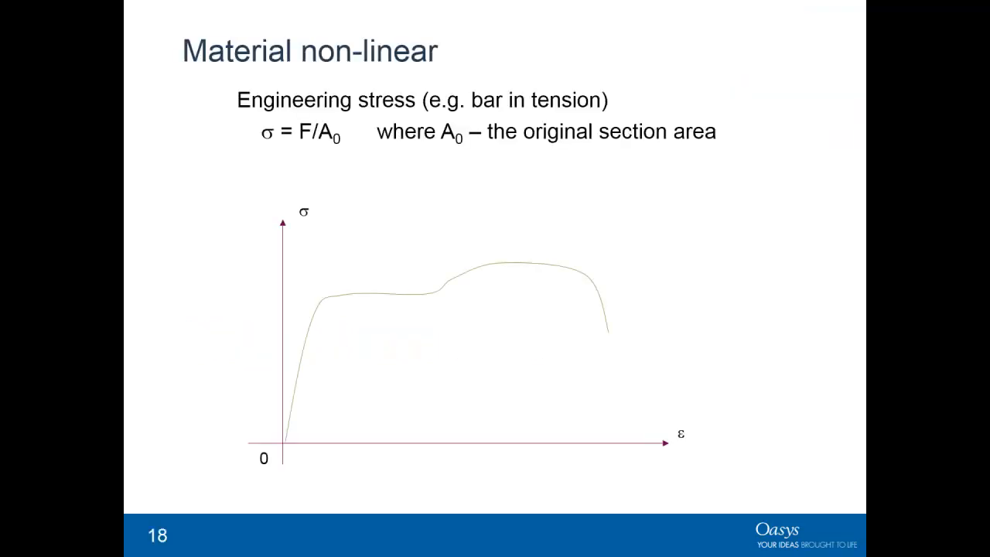
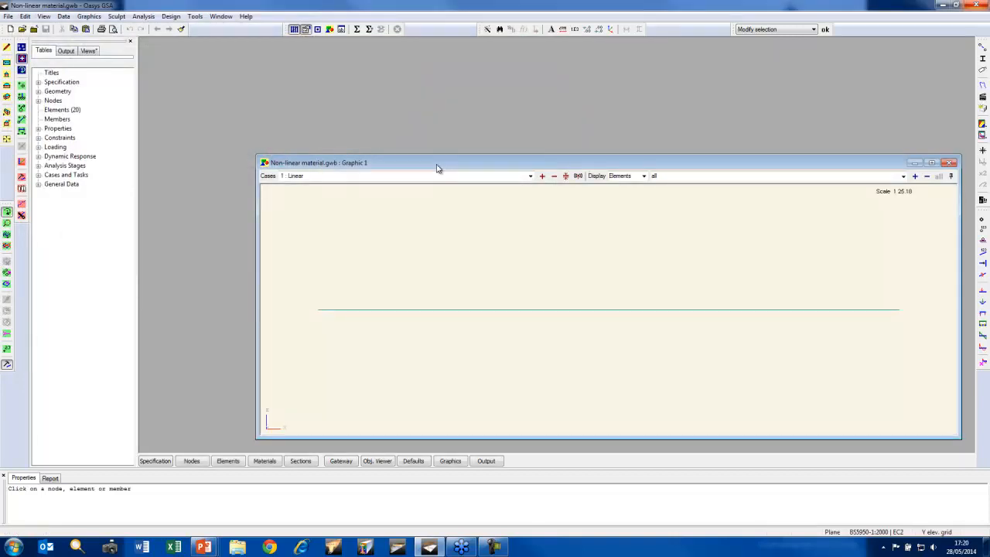
Maximise the beam model's graphic view and show supports, nodes and beam loads on unshrunken elements
double_click(437, 165)
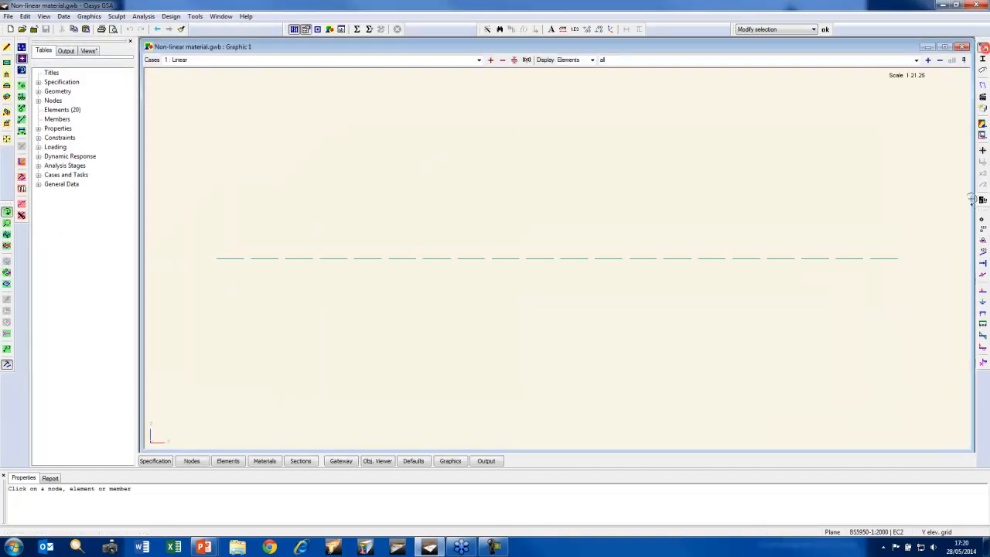
left_click(983, 240)
left_click(982, 219)
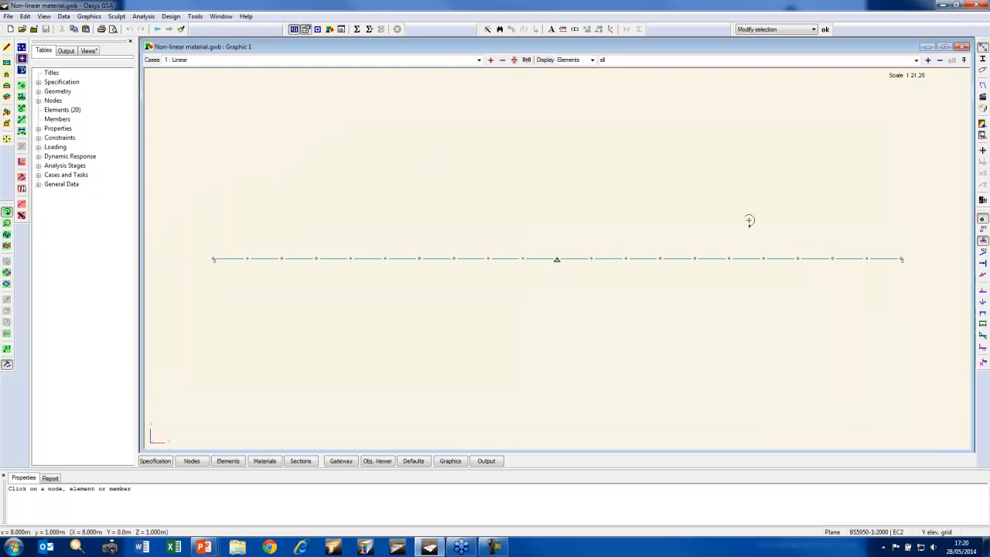
left_click(982, 290)
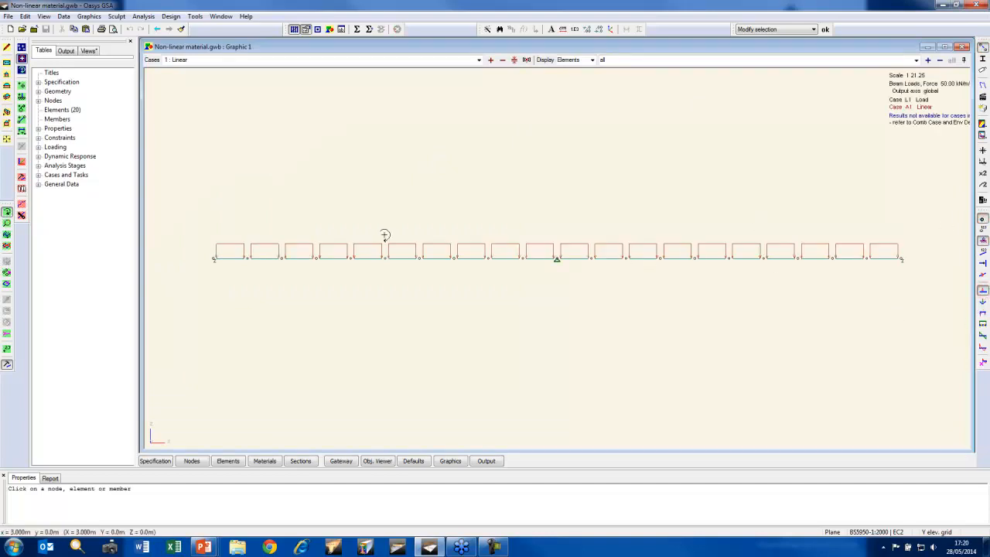
left_click(982, 47)
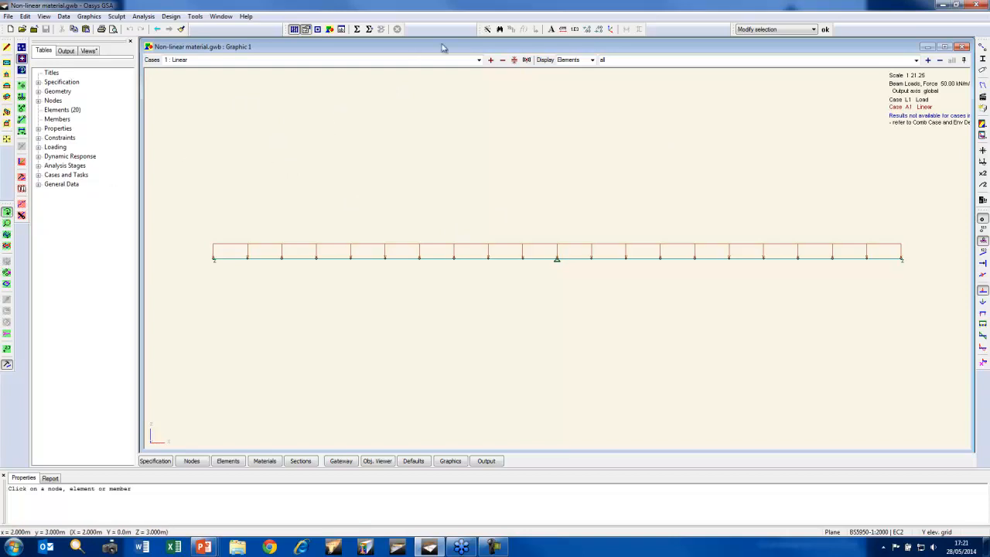
Open the analysis task list and analyse the Linear task
left_click(478, 59)
left_click(466, 46)
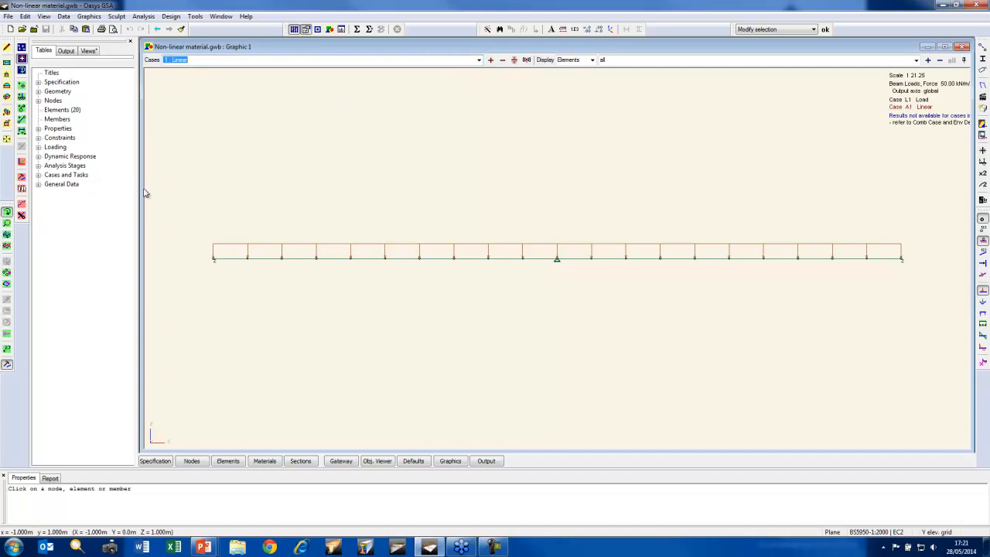
left_click(38, 175)
double_click(87, 194)
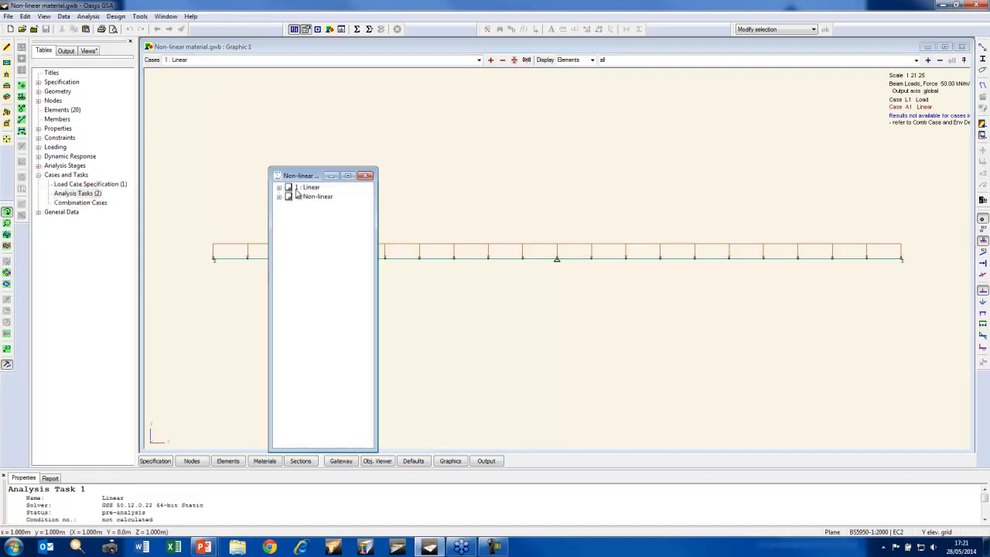
right_click(301, 190)
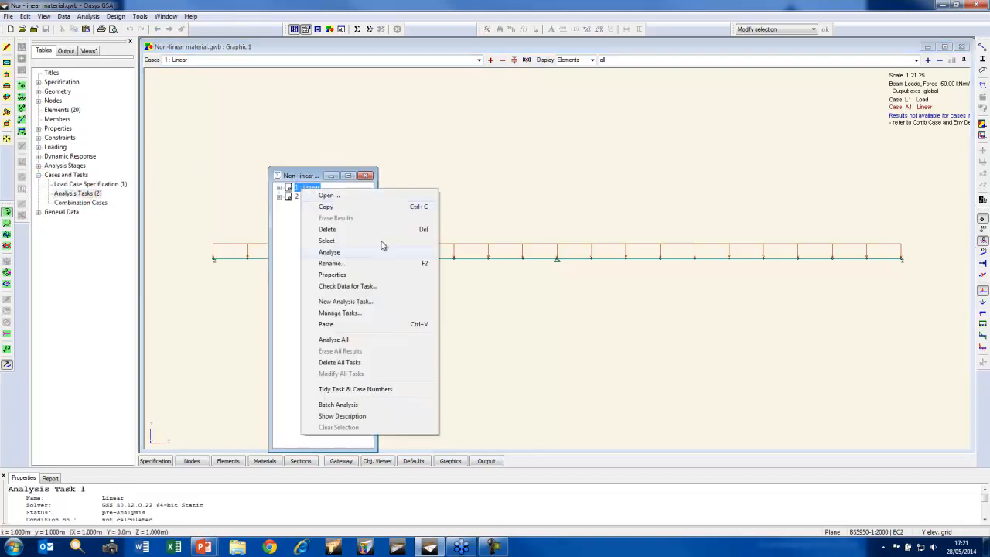
left_click(358, 253)
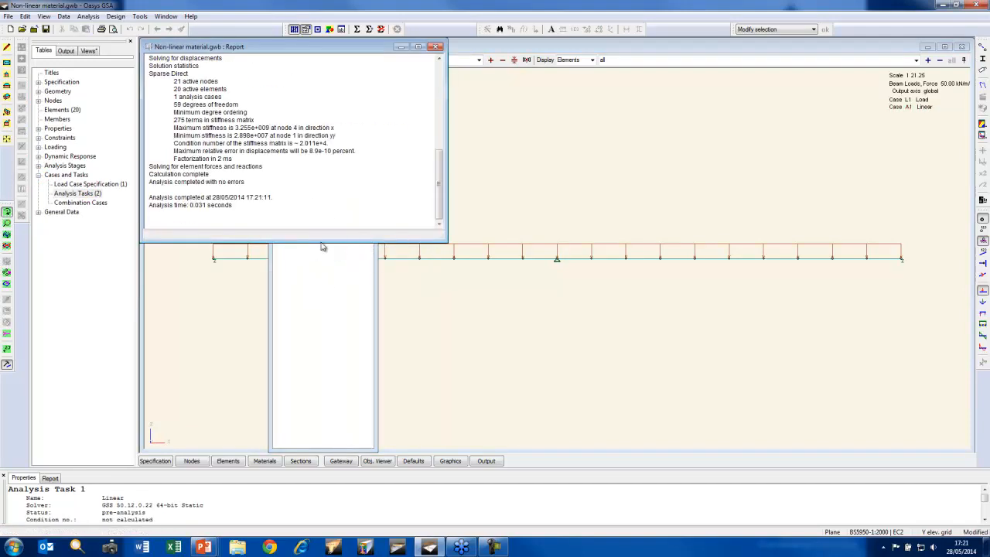
Open the Non-linear task, review its solver, slenderness, case and progress settings, and run the GsRelax analysis
left_click(328, 277)
right_click(311, 198)
left_click(324, 204)
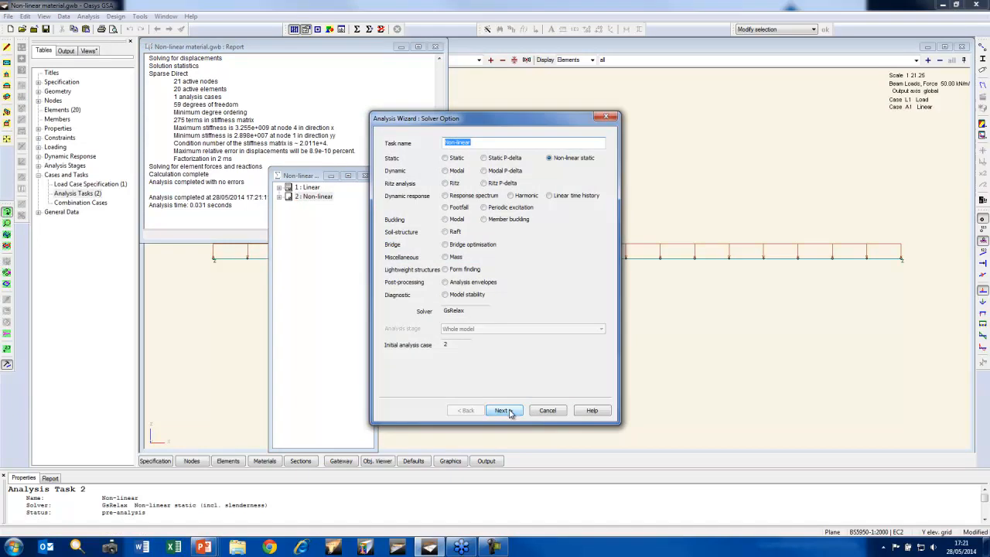
left_click(504, 410)
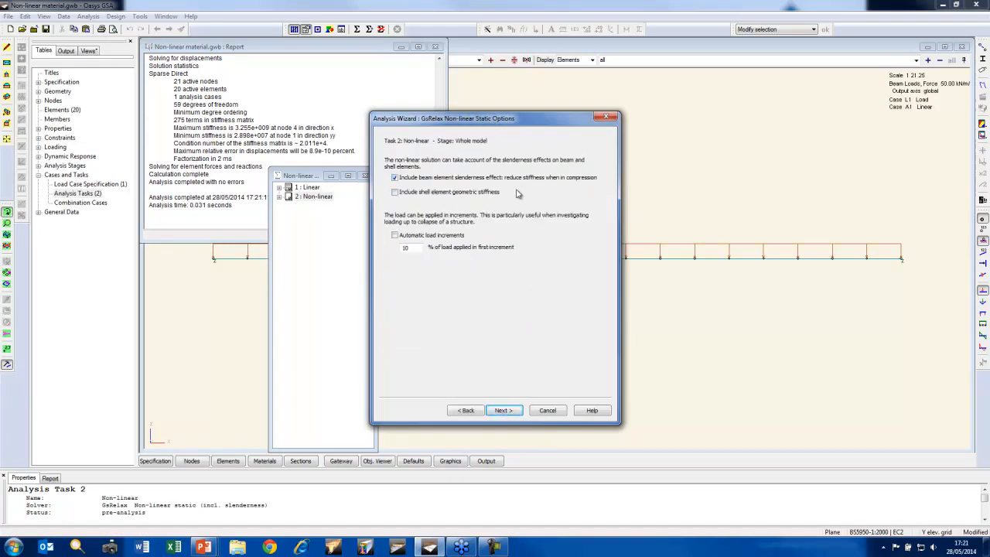
left_click(503, 409)
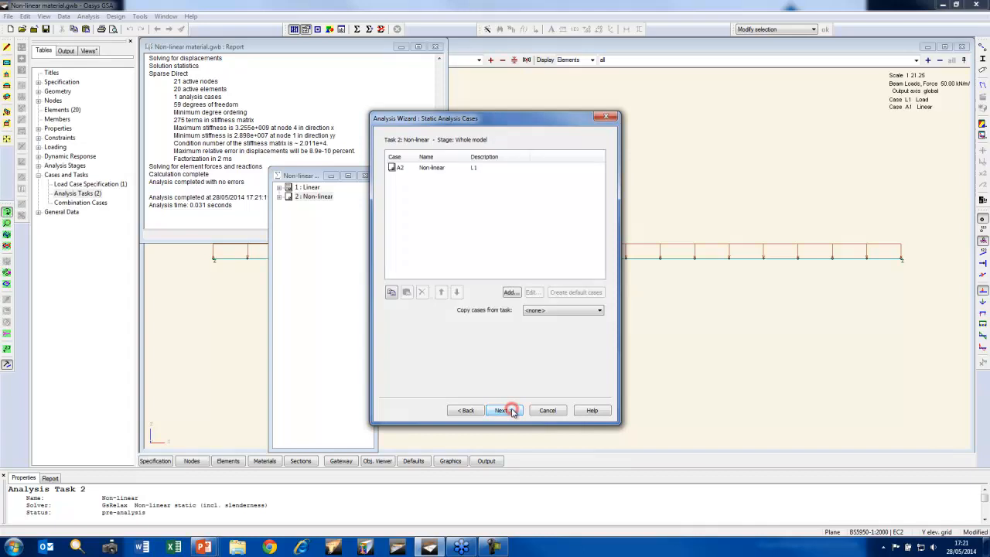
left_click(503, 410)
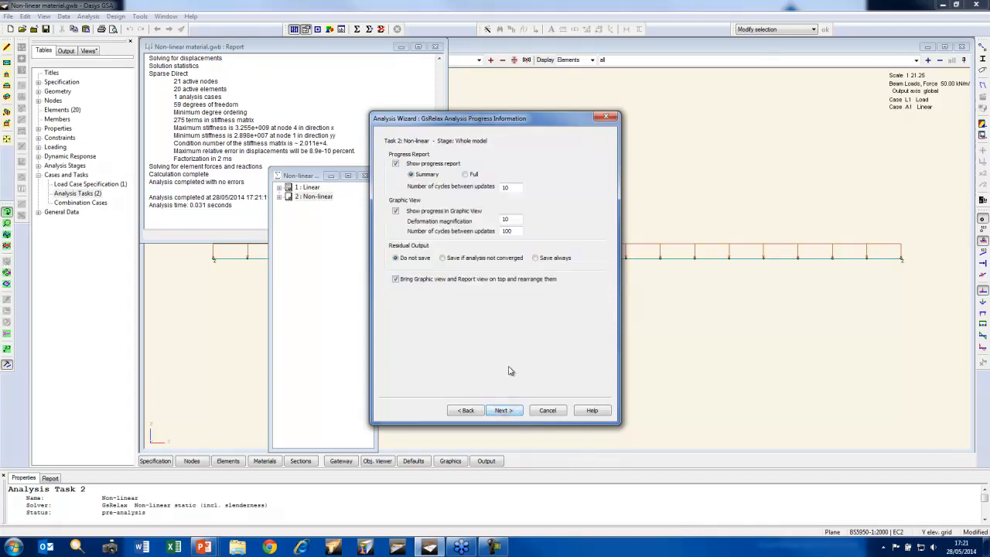
left_click(505, 410)
left_click(504, 410)
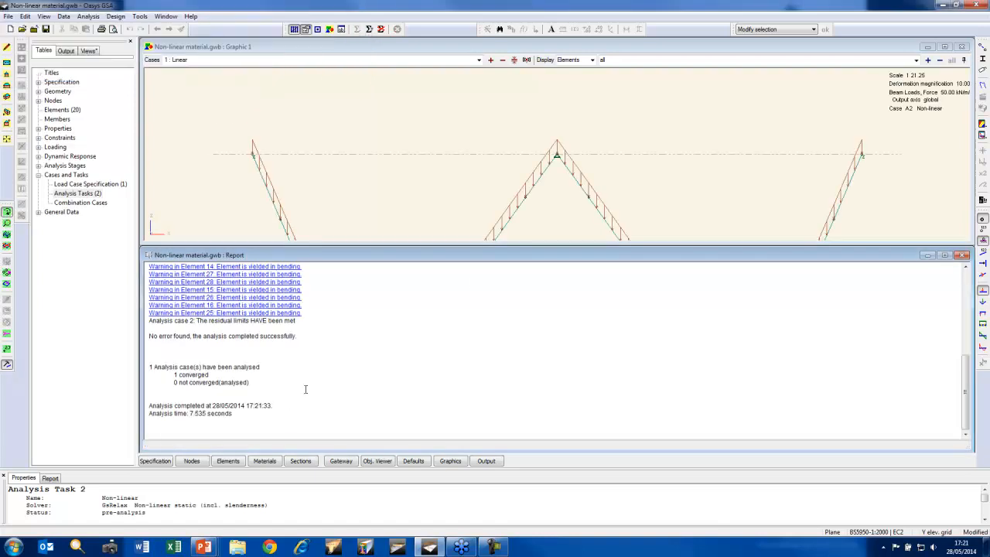
Show the deformed shape for case A2 Non-linear and adjust its deformation settings to a magnification of 0.5
left_click(606, 48)
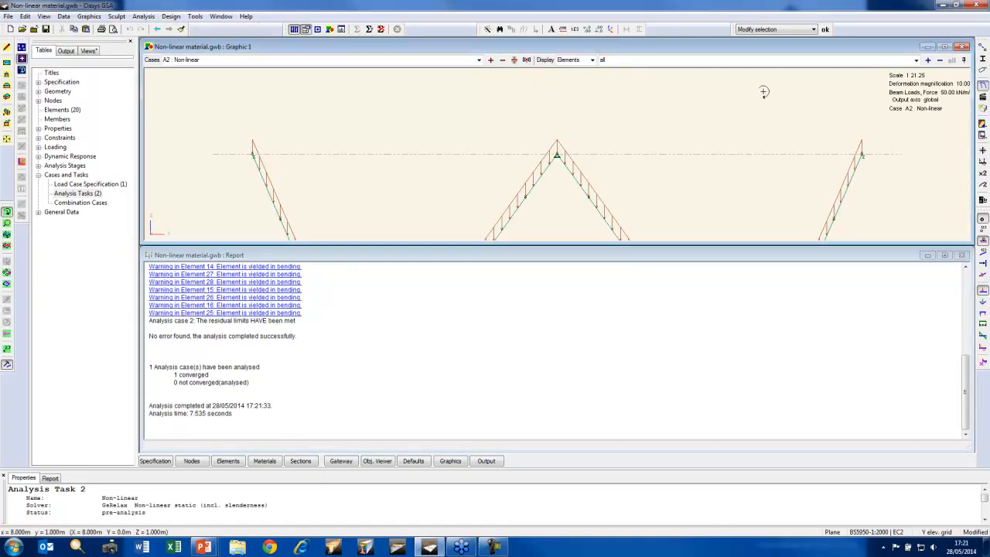
double_click(561, 101)
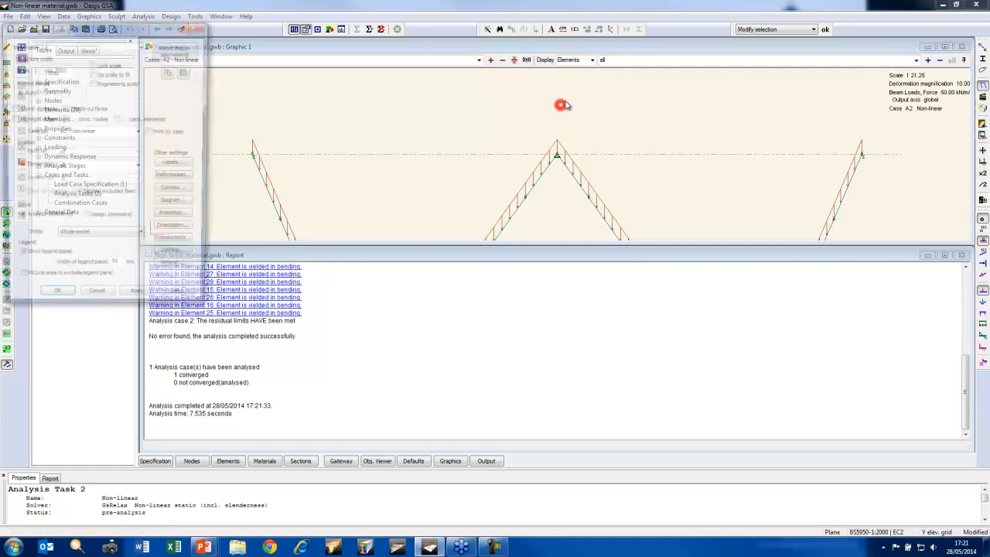
left_click(177, 177)
left_click(111, 96)
left_click(31, 140)
left_click(53, 301)
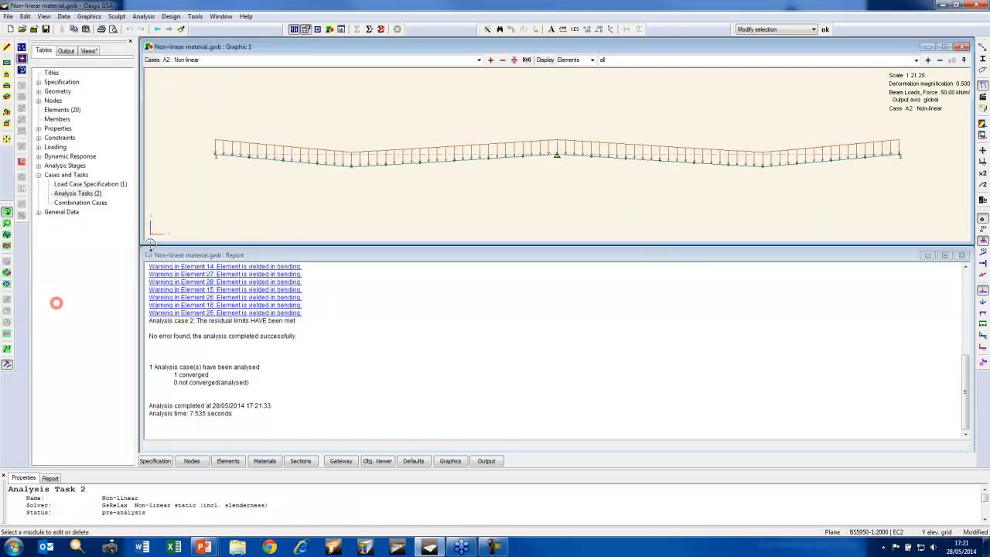
Double the deformation magnification to 1, hide the beam loads and compare the linear and non-linear deflected shapes
left_click(983, 184)
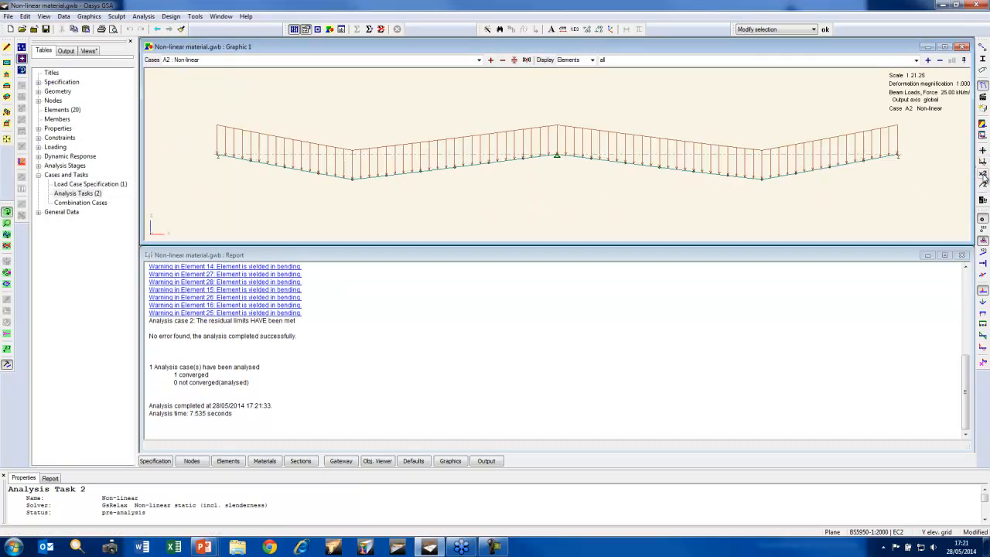
left_click(982, 286)
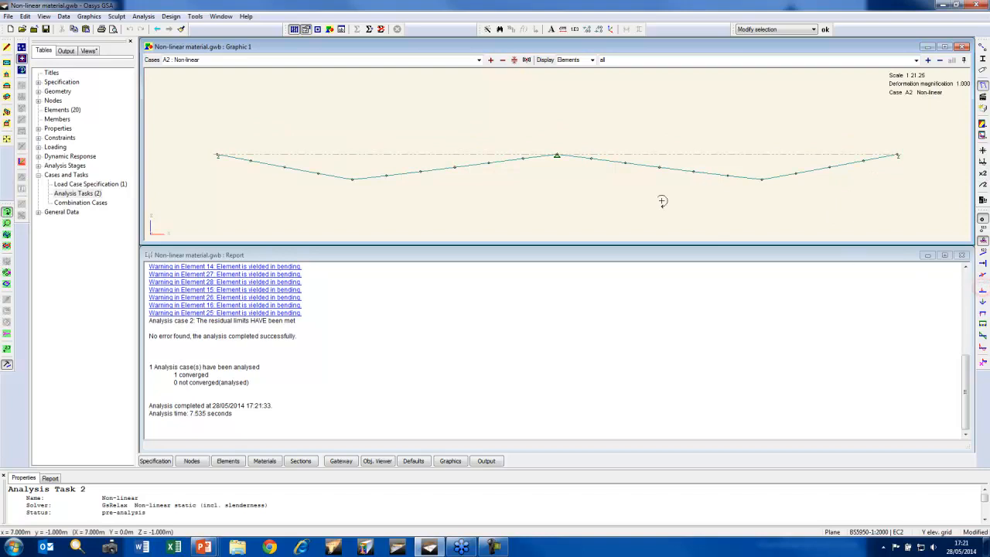
left_click(500, 61)
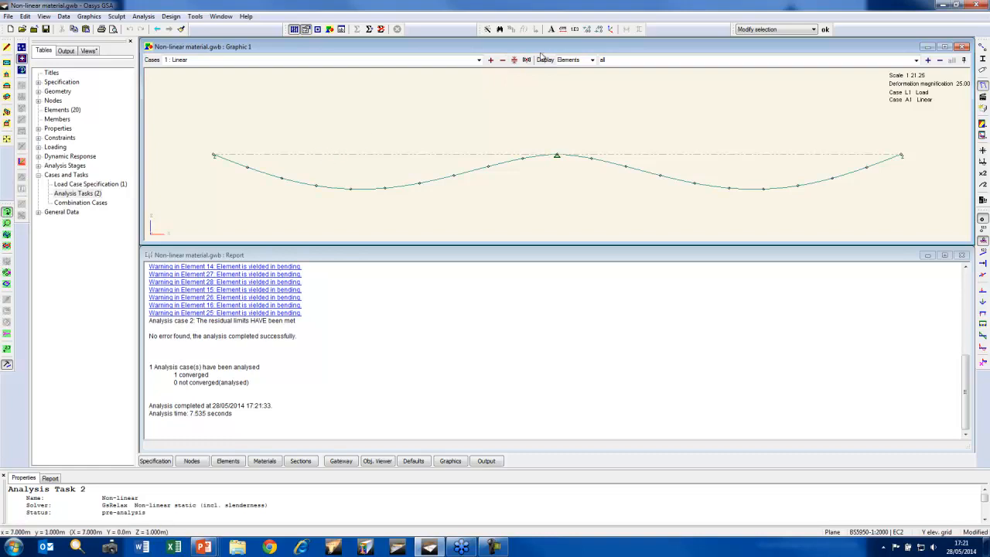
left_click(492, 61)
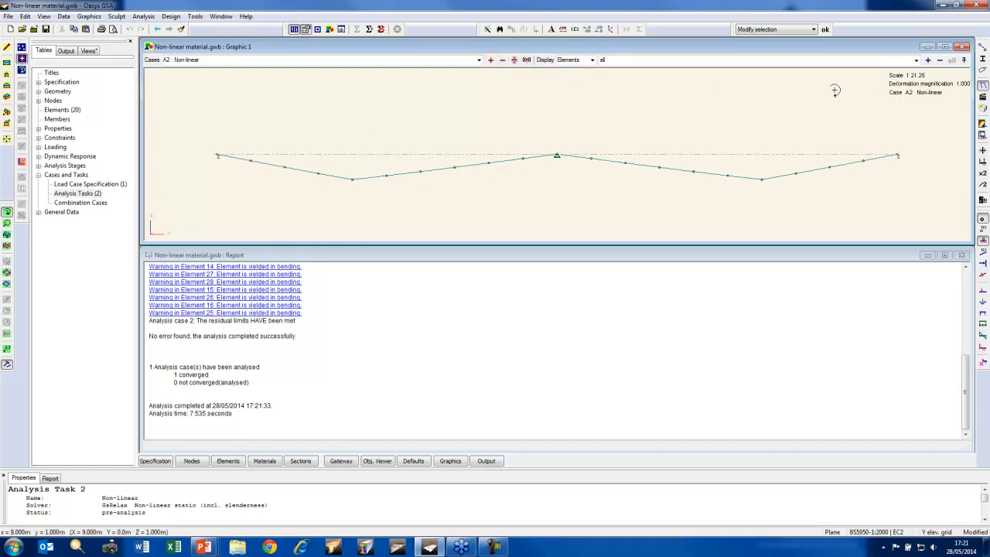
Display the Myy moment diagrams for all cases on the undeformed beam and label the values on every element
left_click(983, 347)
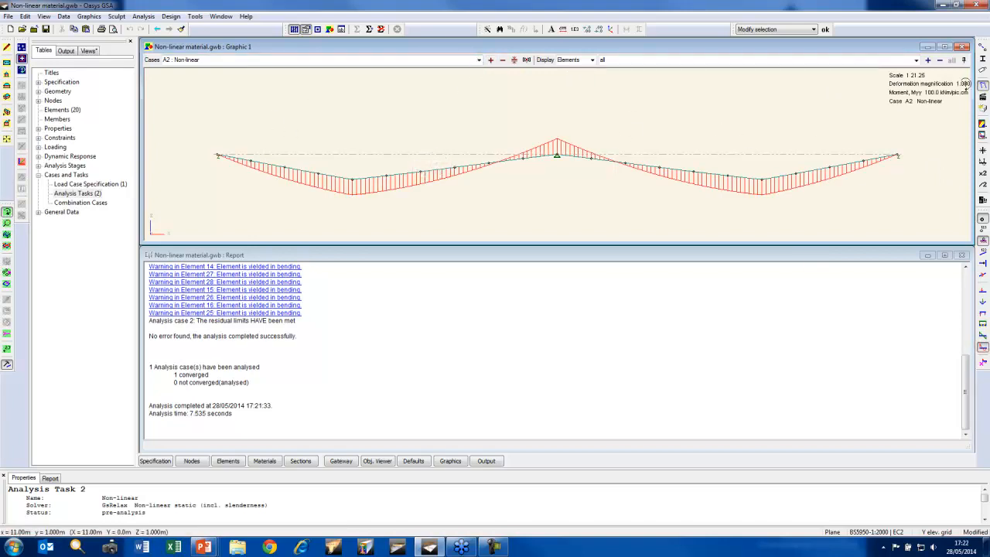
left_click(982, 85)
left_click(479, 60)
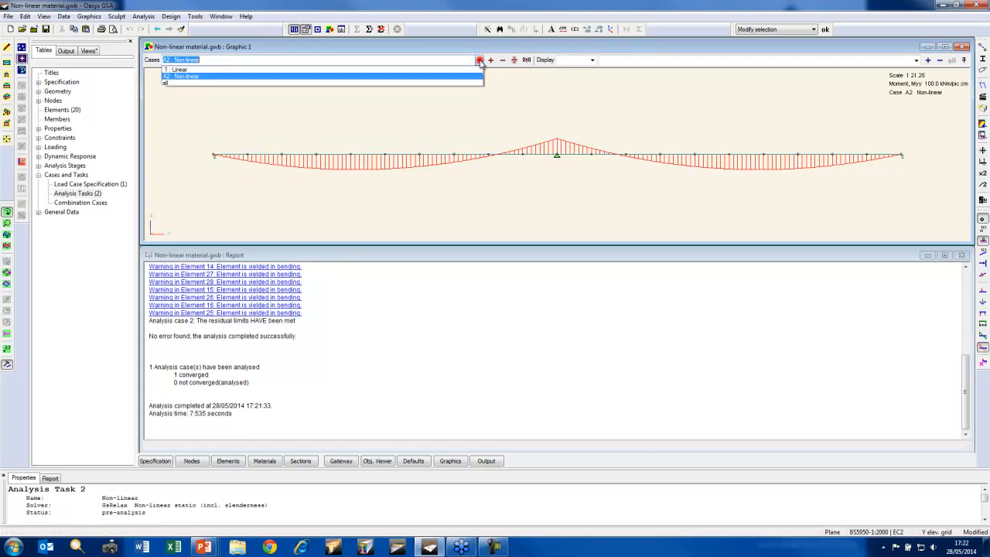
left_click(437, 81)
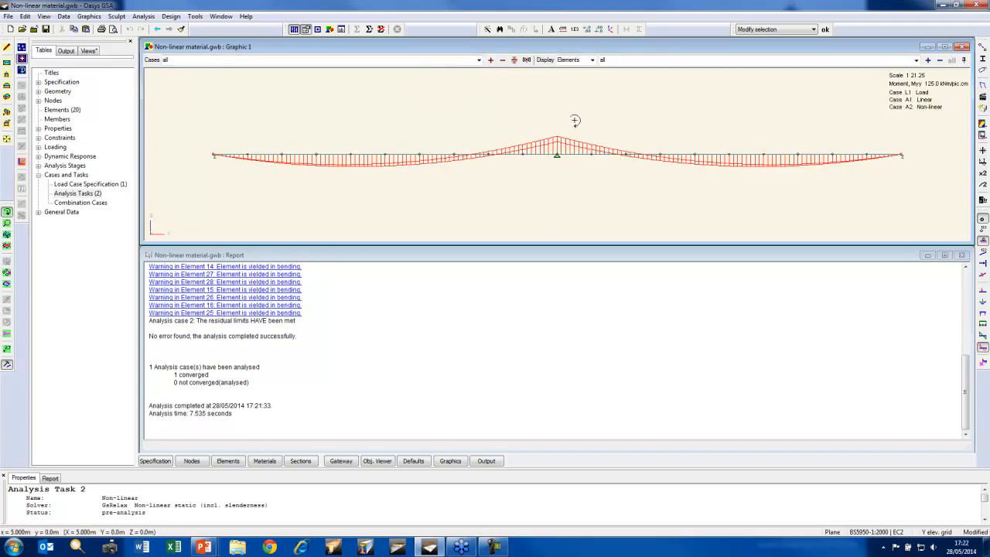
left_click(7, 350)
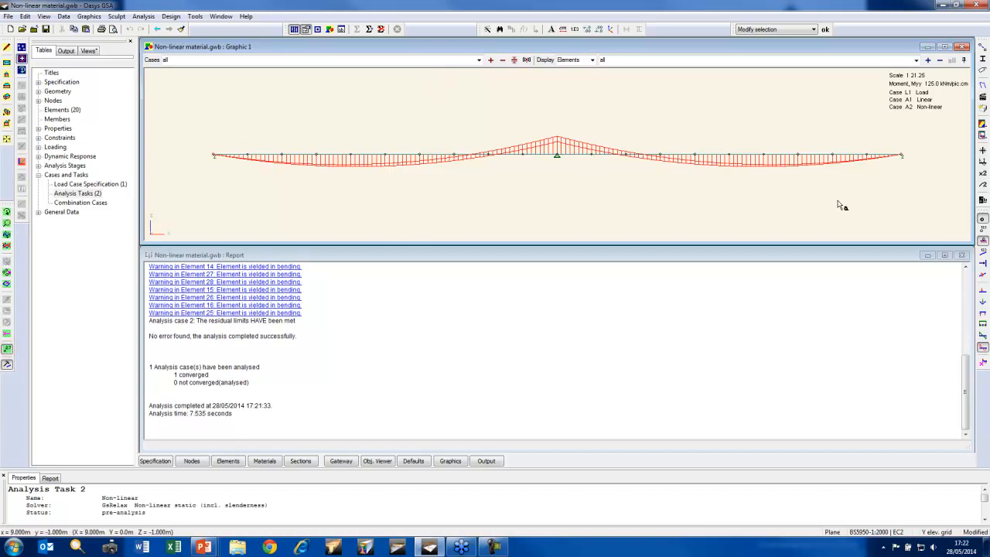
left_click_drag(919, 204, 195, 79)
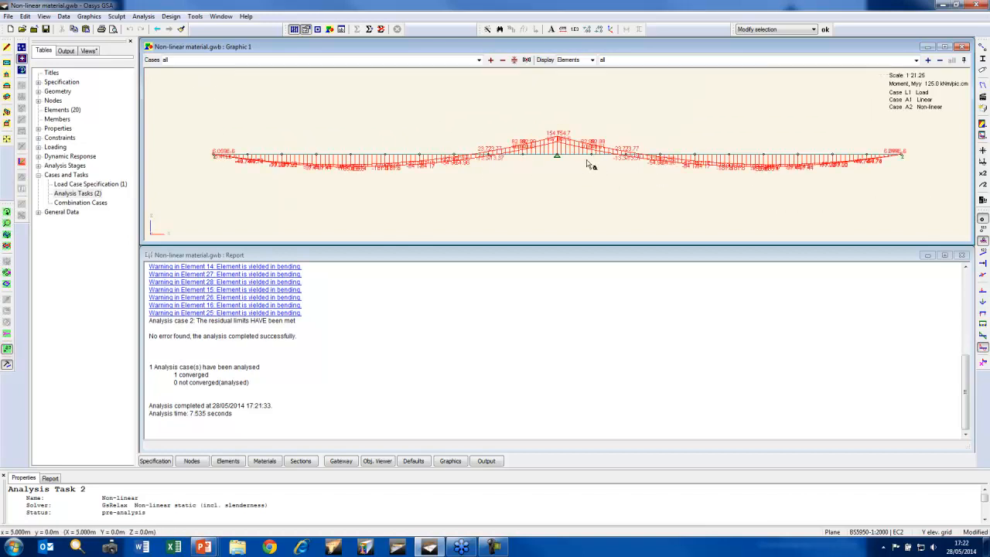
Examine the labelled moments at the central support and along the adjacent span, and restrict the display to case A2 Non-linear
scroll(563, 149, "up", 5)
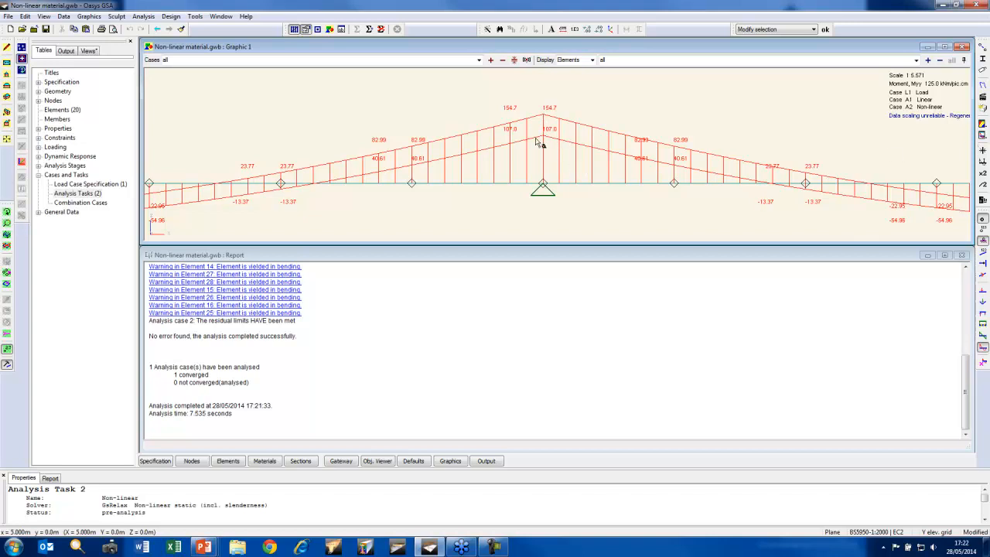
scroll(539, 143, "down", 3)
middle_click_drag(698, 156, 509, 144)
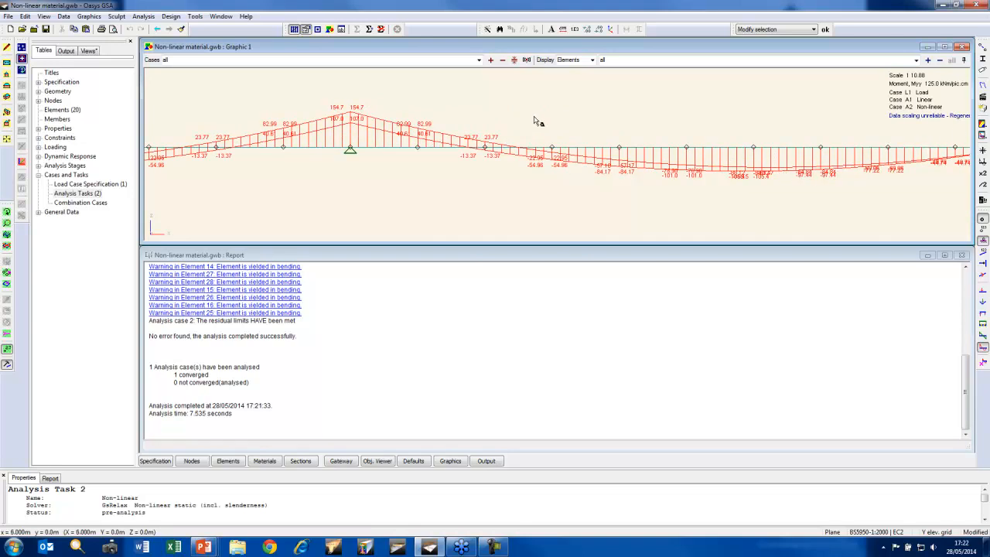
left_click(480, 59)
left_click(313, 76)
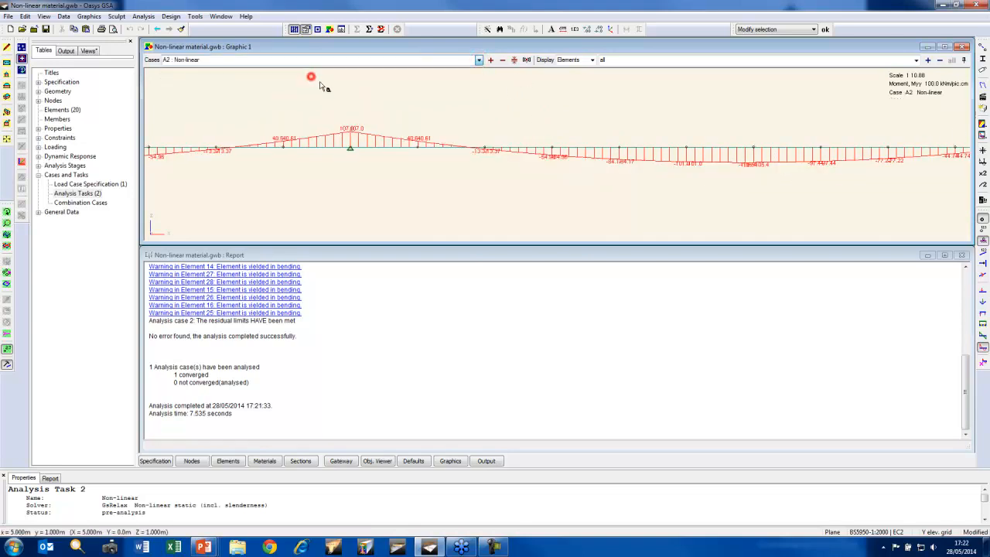
left_click(7, 139)
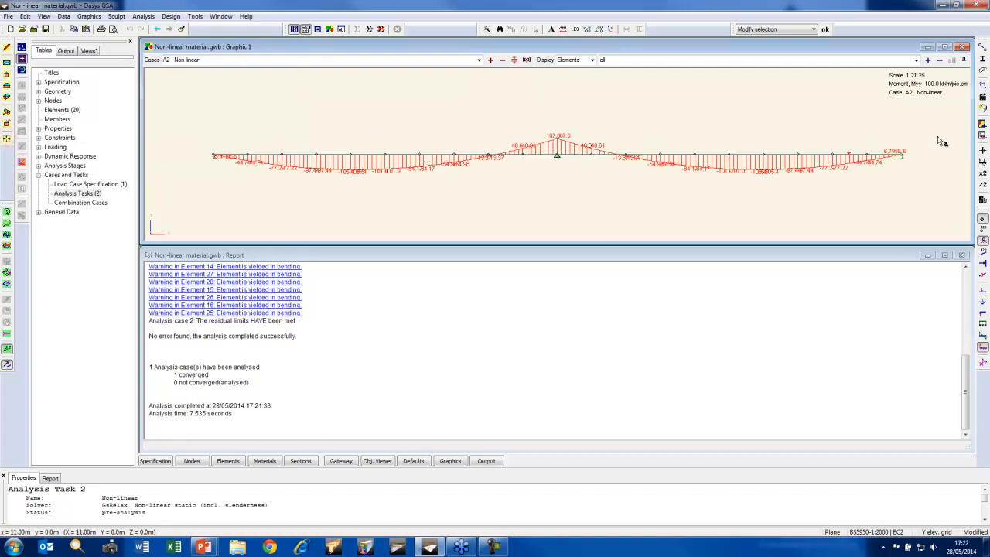
Contour the beam with signed Beam Stress, Von Mises, using contours based on actual values
left_click(982, 124)
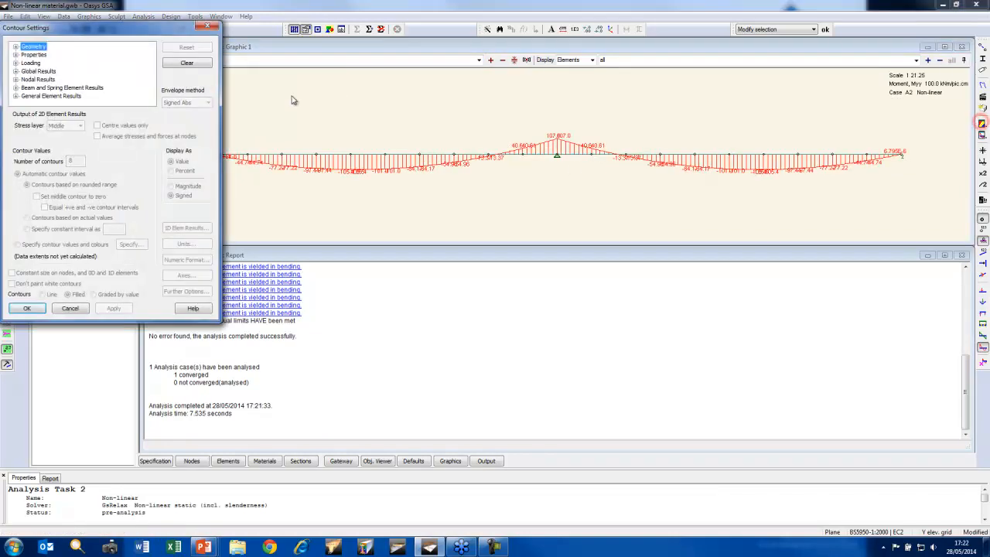
left_click(16, 88)
left_click(24, 79)
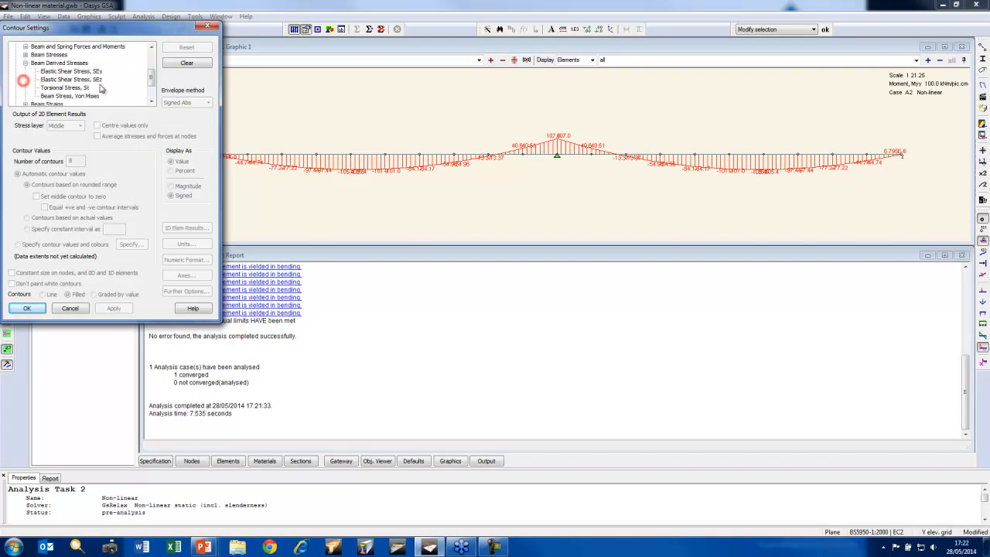
left_click(91, 95)
left_click(170, 199)
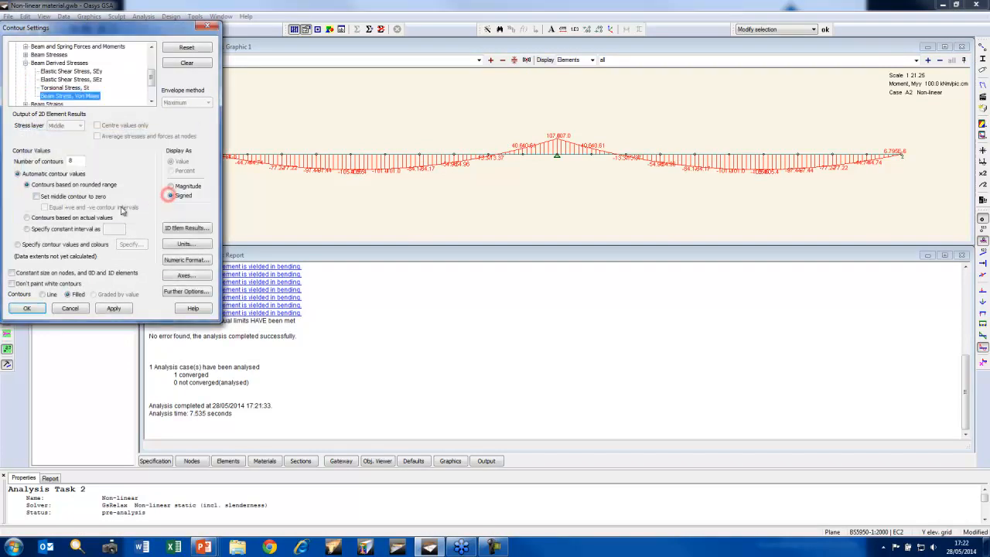
left_click(28, 217)
left_click(28, 309)
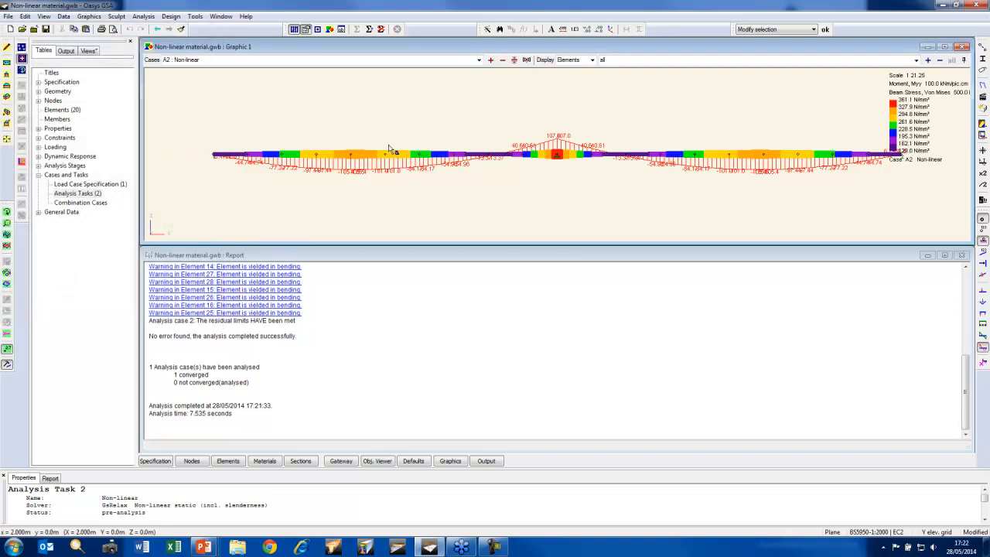
Compare the Von Mises stress contours of the Linear case with those of the Non-linear case at the central support
left_click(502, 60)
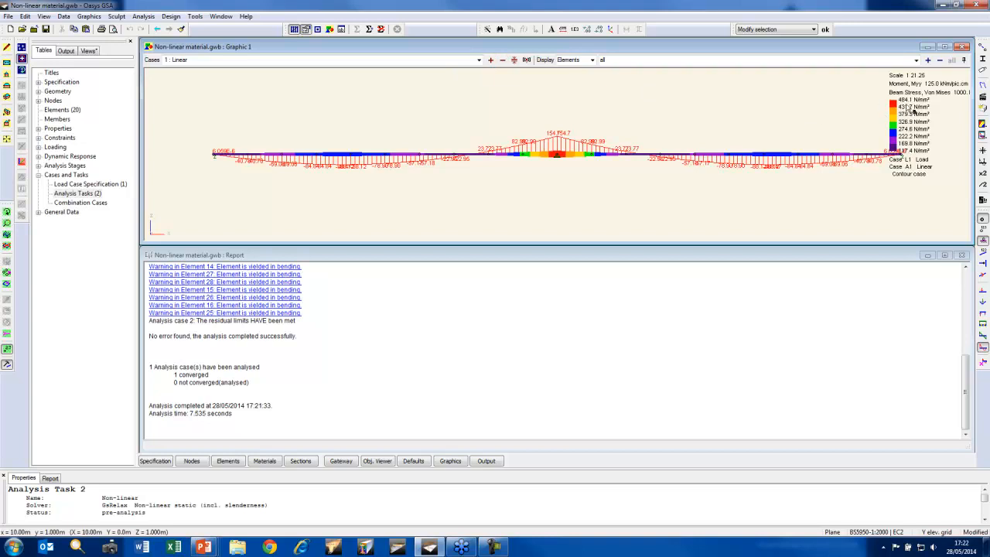
left_click(490, 60)
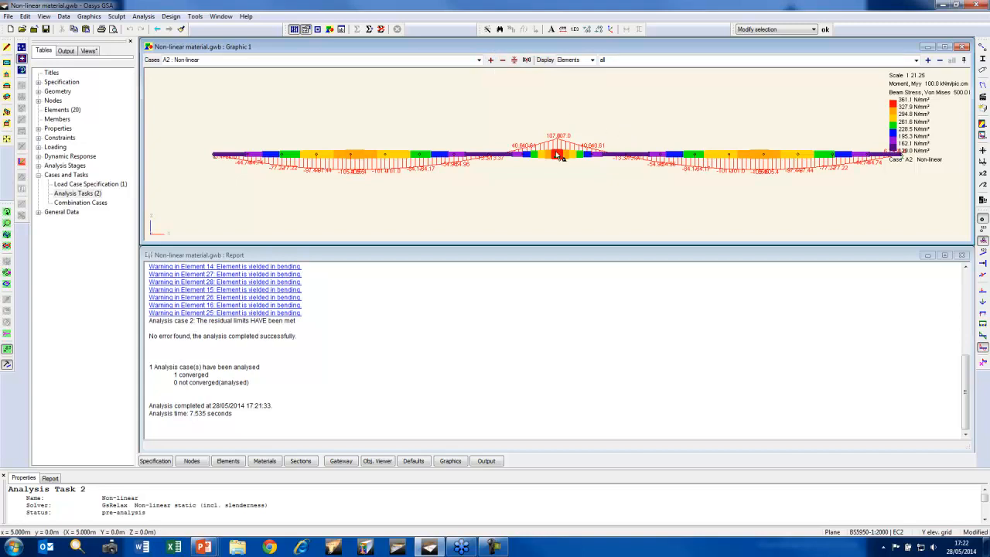
mouse_move(557, 156)
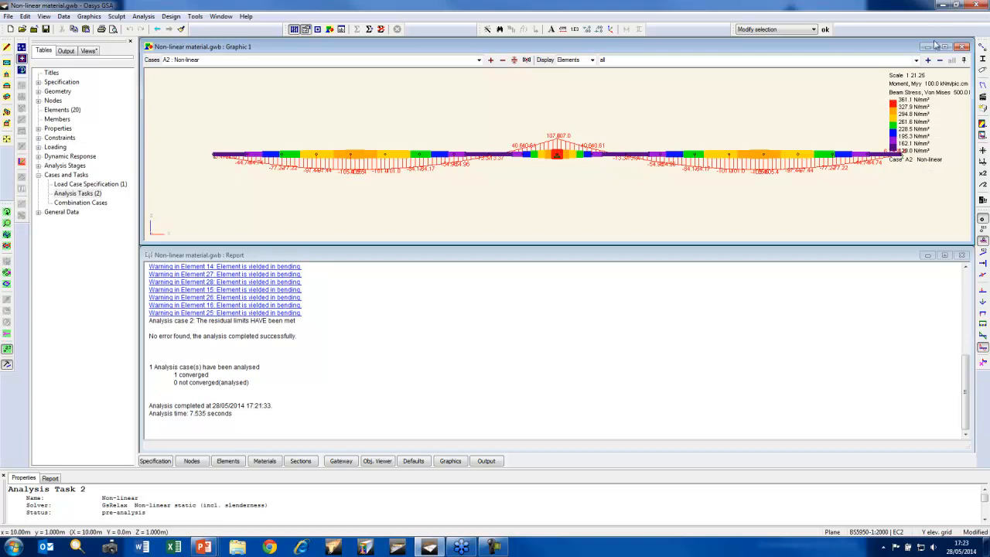
Close the Non-linear material model without saving and advance the slide show to the Buckling analysis overview slide
left_click(34, 30)
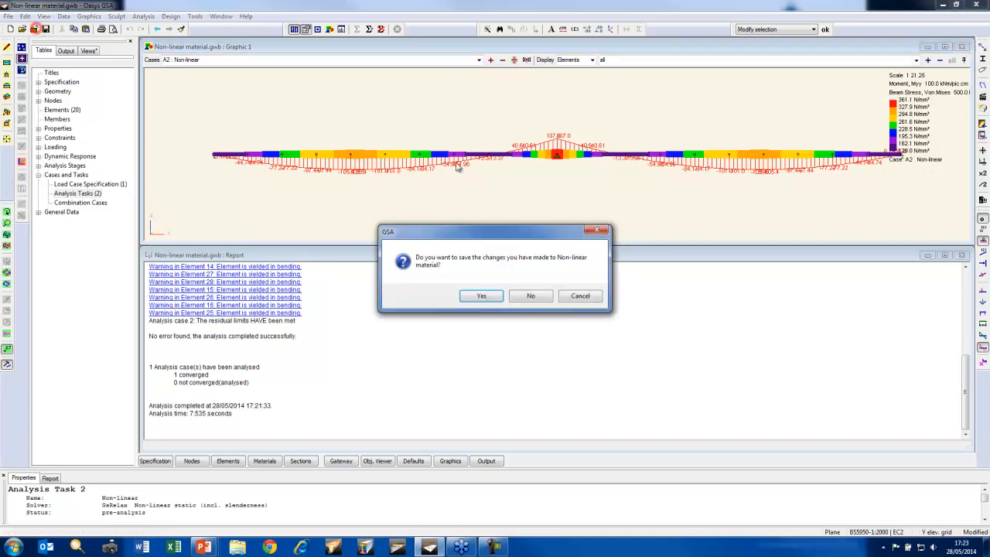
left_click(523, 293)
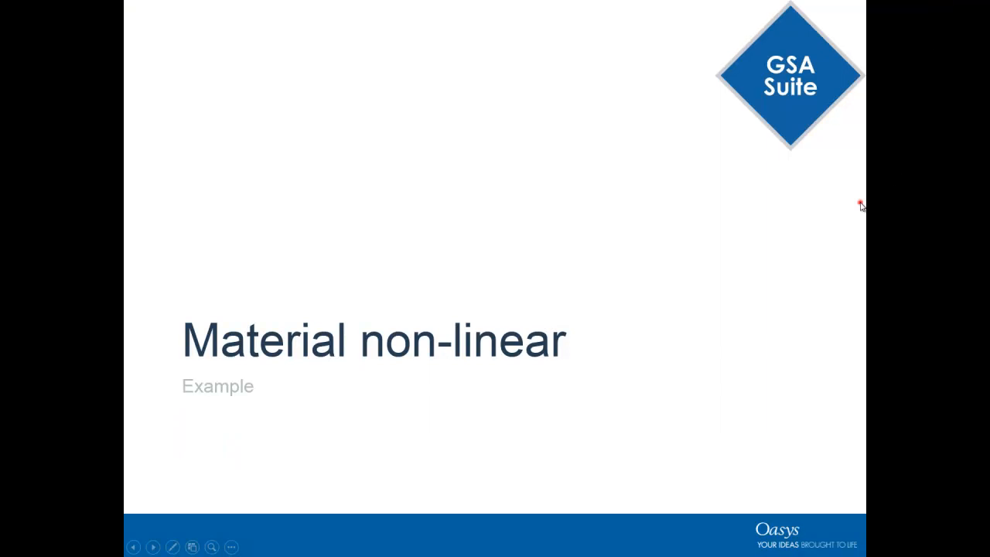
left_click(861, 205)
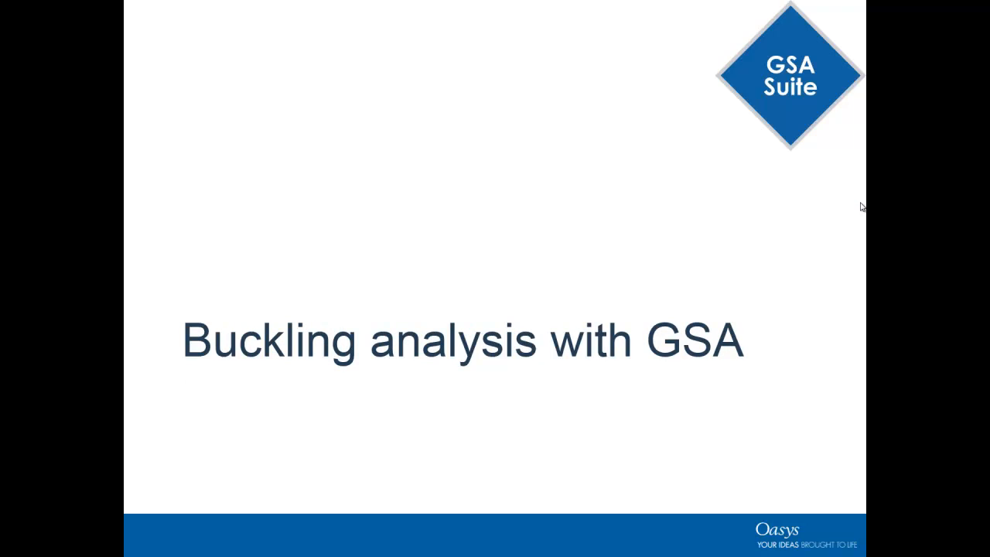
left_click(860, 207)
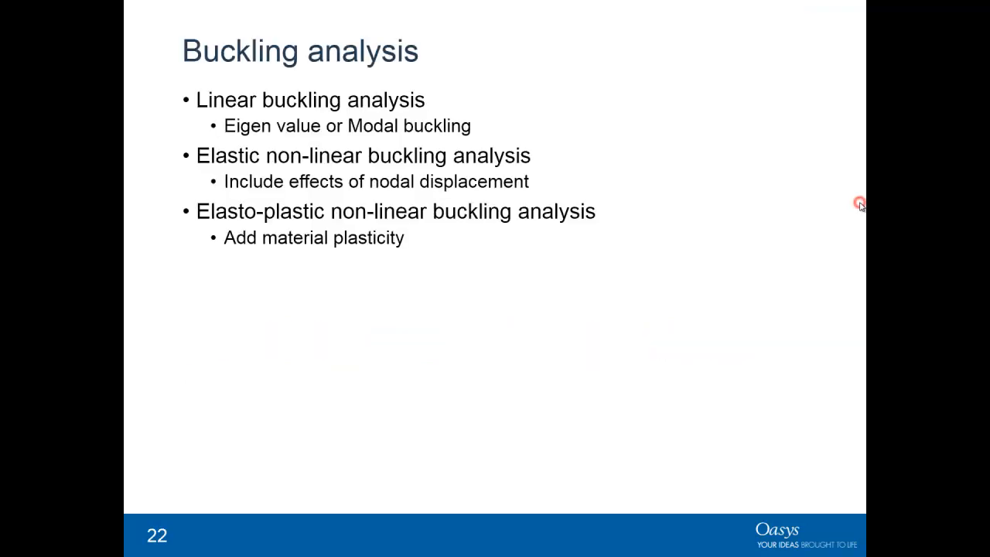
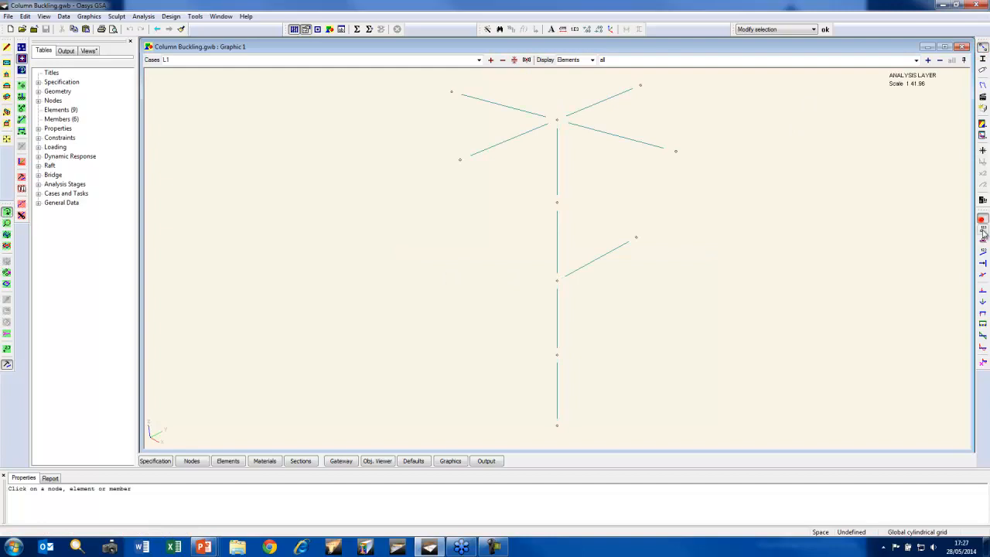
Display the supports, node loads with value labels and section shapes on the column model, and select the column's top node
left_click(983, 291)
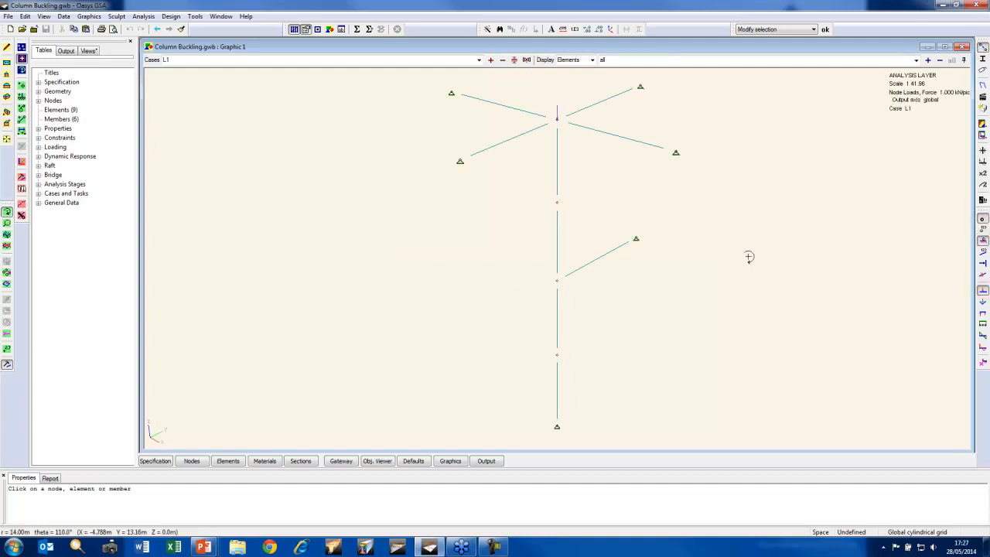
left_click(983, 60)
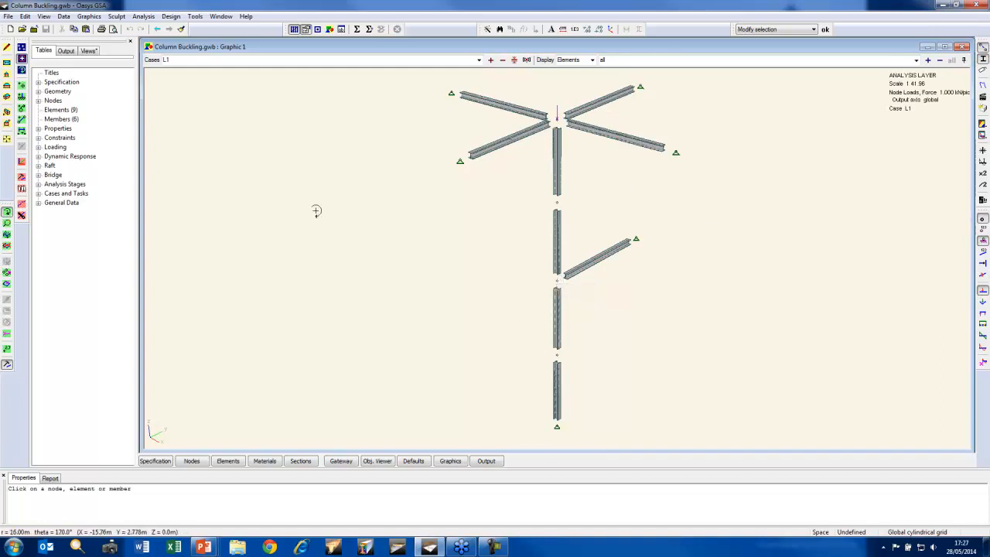
left_click(7, 350)
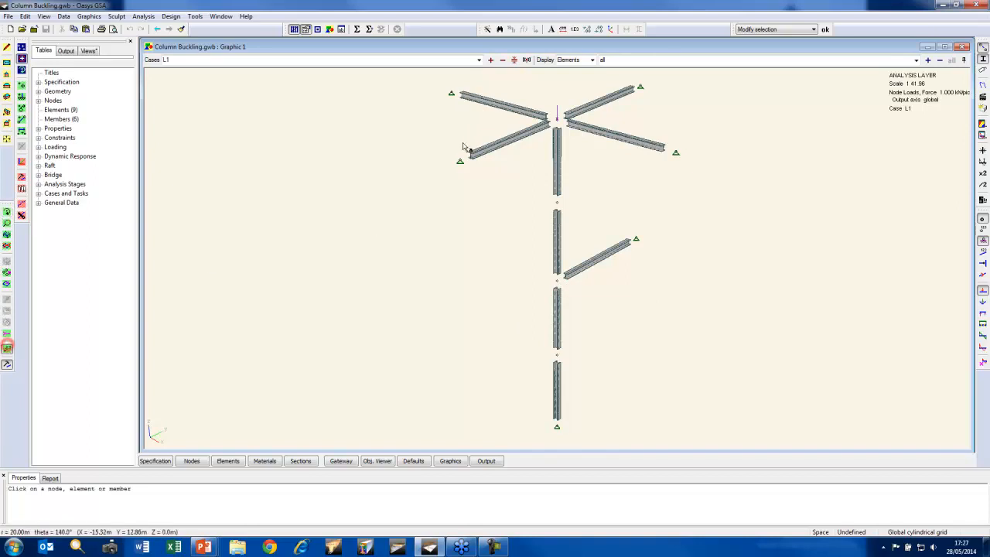
left_click(557, 119)
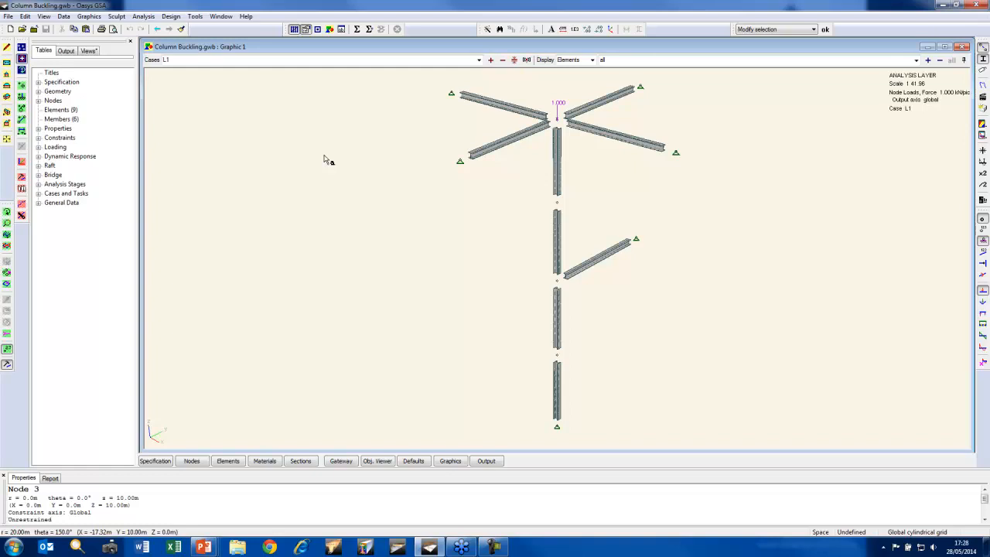
Open the Modal buckling analysis task for editing and proceed to its buckling parameters with the modal solver option kept
left_click(38, 193)
left_click(72, 211)
double_click(71, 211)
right_click(200, 84)
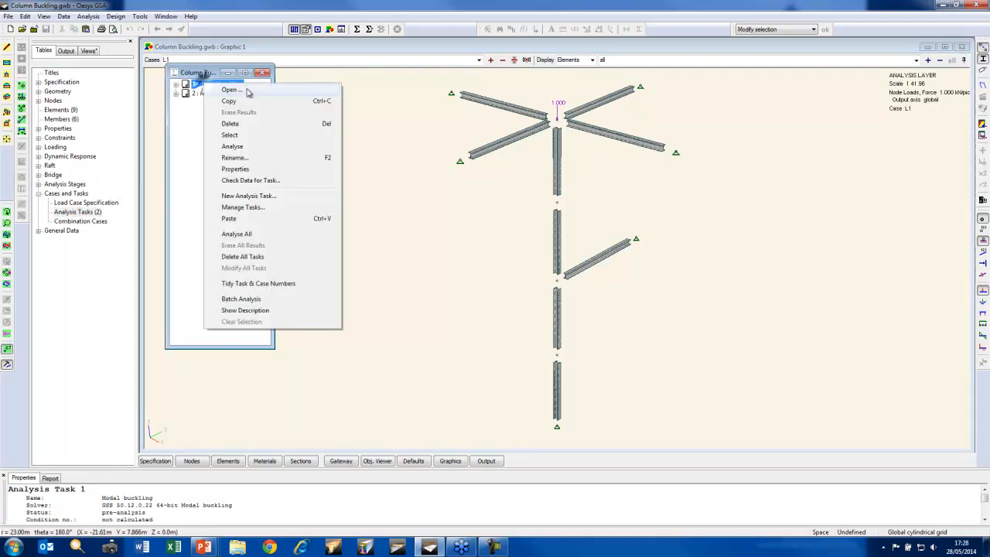
left_click(246, 91)
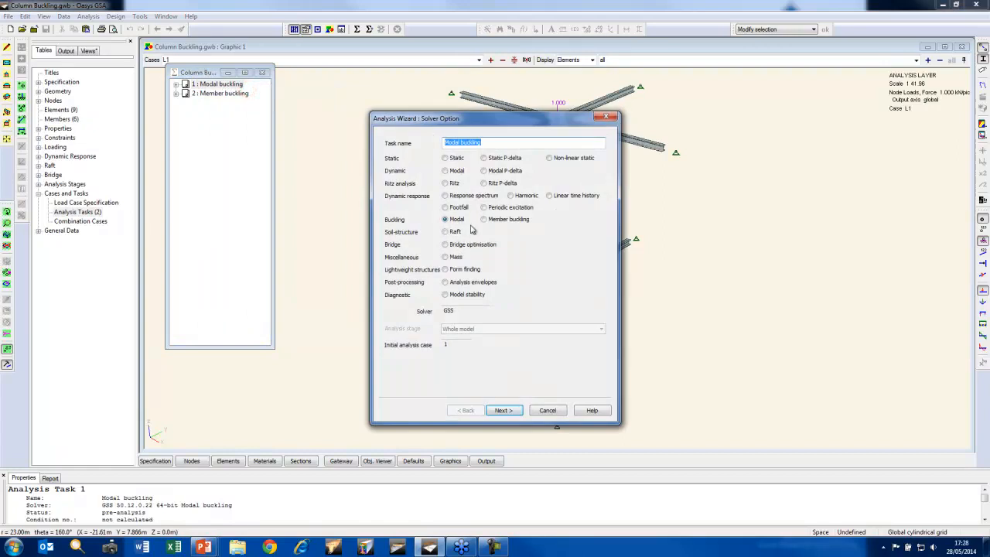
left_click(504, 410)
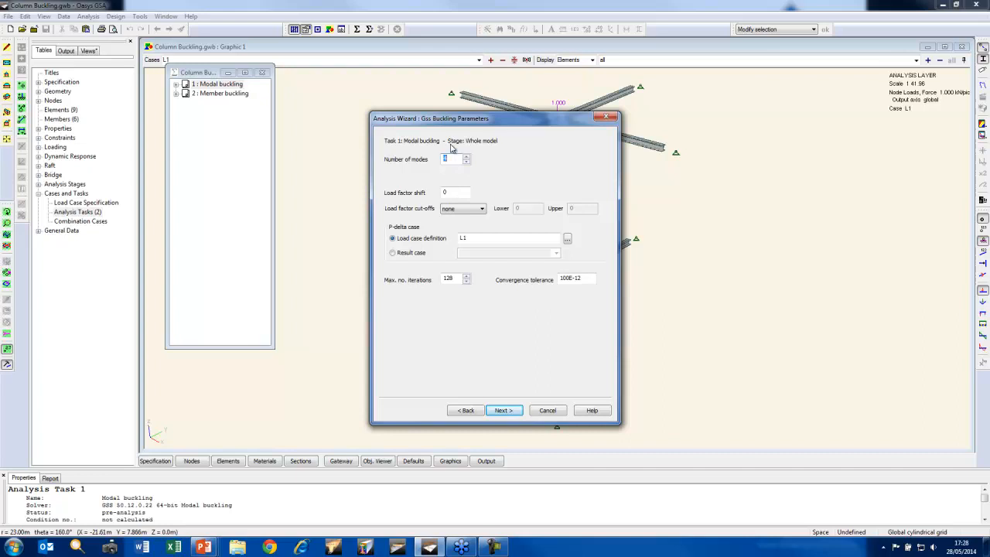
Set the number of buckling modes to 4 and the load factor cut-off to lower, keeping L1 as the P-delta load case
type("4")
left_click(452, 192)
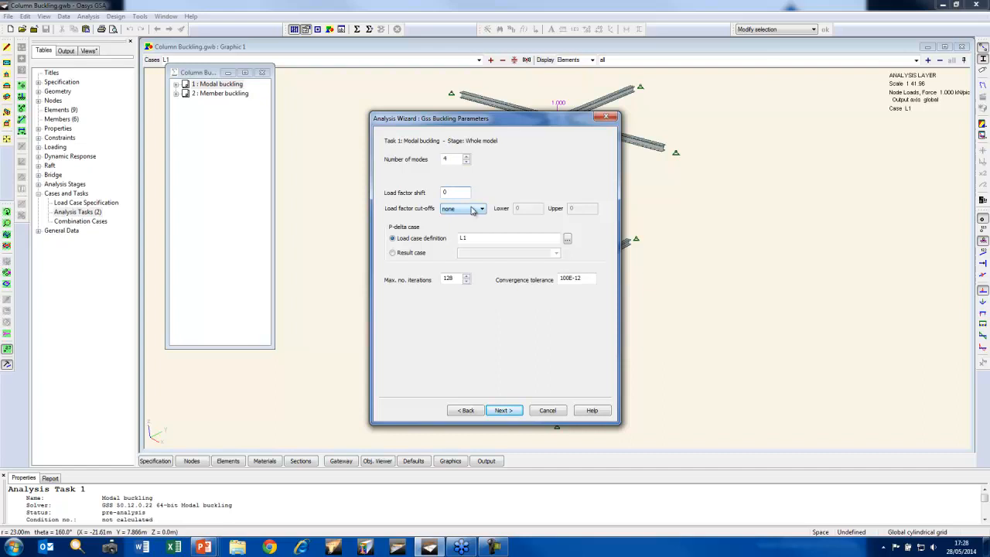
left_click(473, 209)
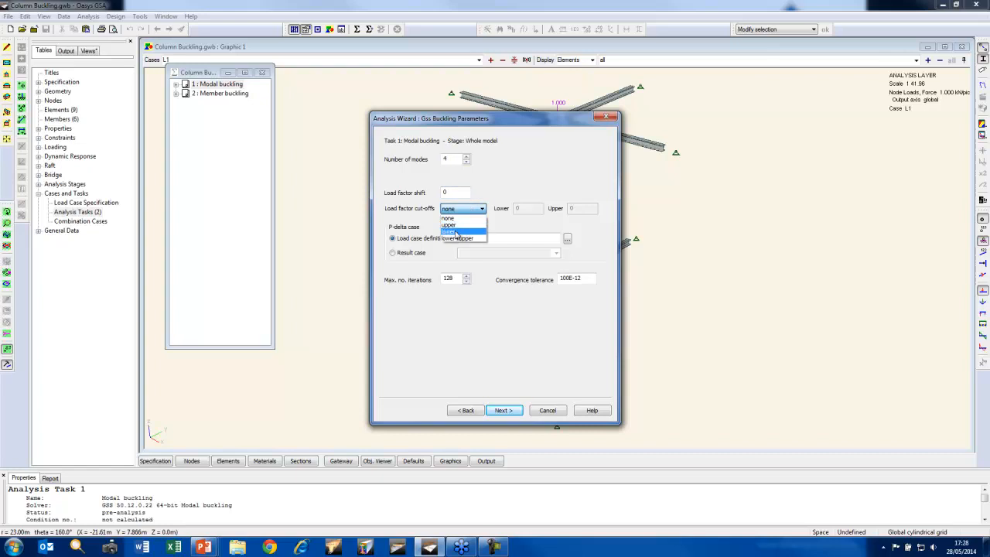
left_click(456, 231)
left_click_drag(529, 124, 354, 123)
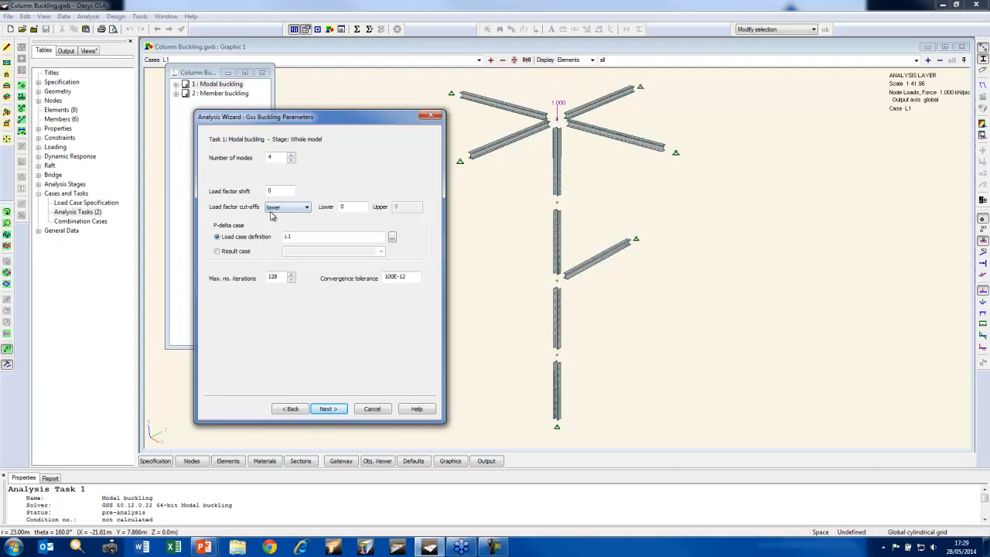
left_click(348, 207)
left_click(296, 236)
left_click(340, 413)
Choose to analyse immediately and set the advanced stiffness solution method to Sparse Parallel Direct
left_click(218, 193)
left_click(239, 256)
left_click(355, 185)
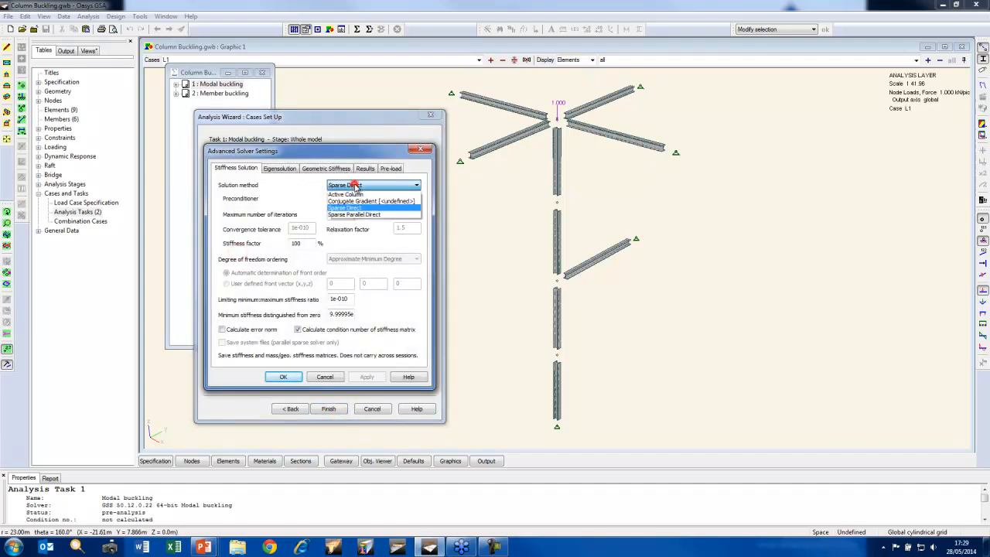
left_click(382, 215)
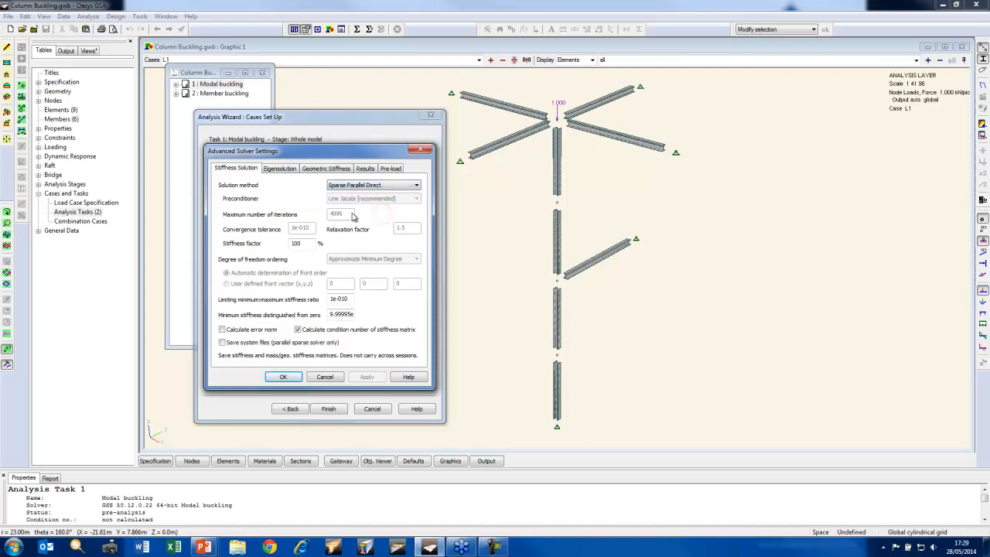
Keep the Subspace Iteration [Jacobi] eigensolver and set its maximum number of Jacobi iterations to 32
left_click(283, 171)
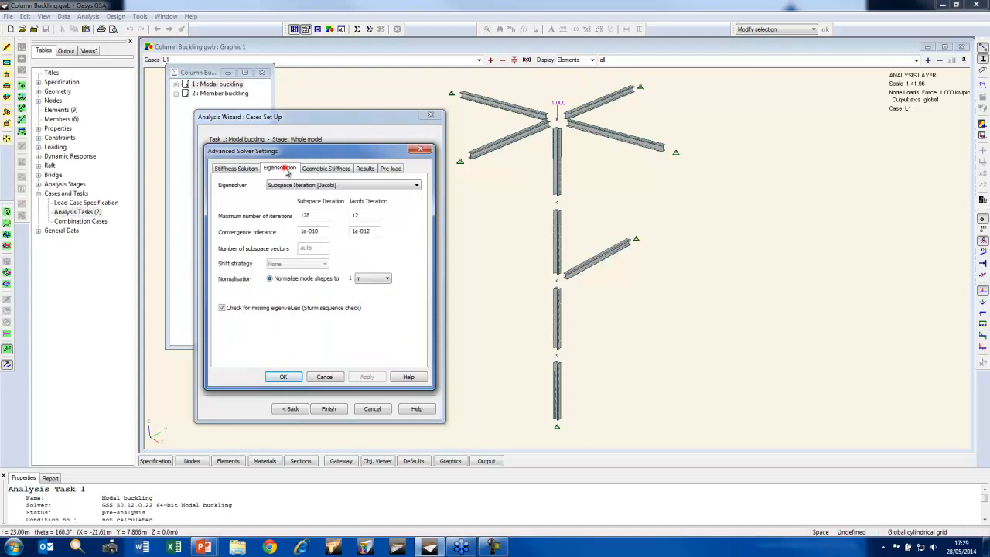
left_click(347, 186)
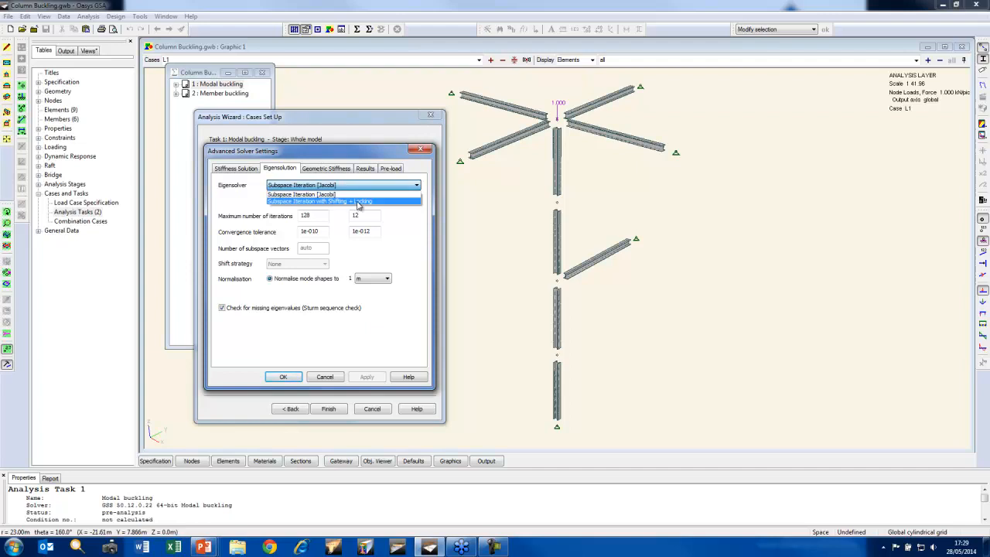
left_click(396, 220)
left_click_drag(373, 215, 328, 215)
type("32")
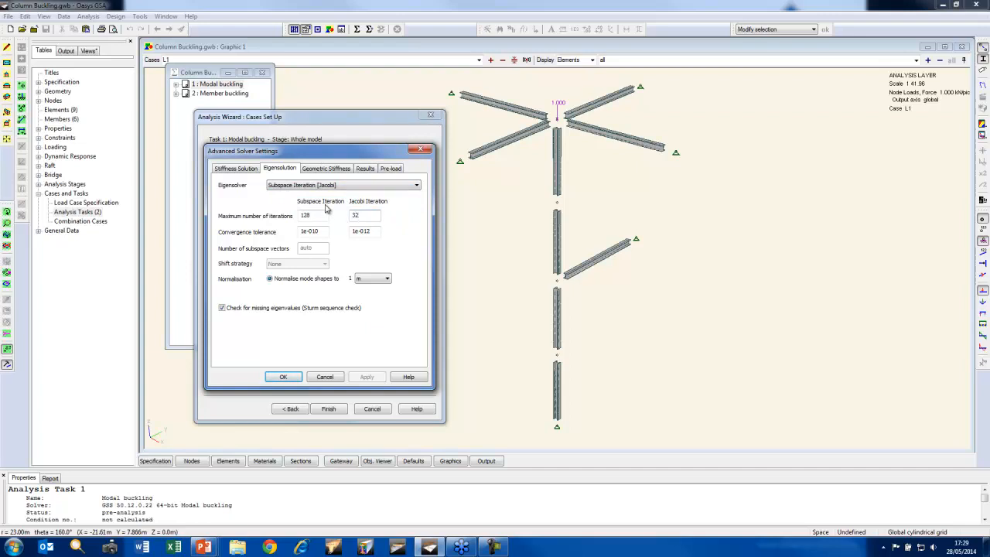
Try the geometric stiffness options for beam elements, ending on suppressing torsional and lateral-torsional buckling terms in the Kg matrix
left_click(324, 169)
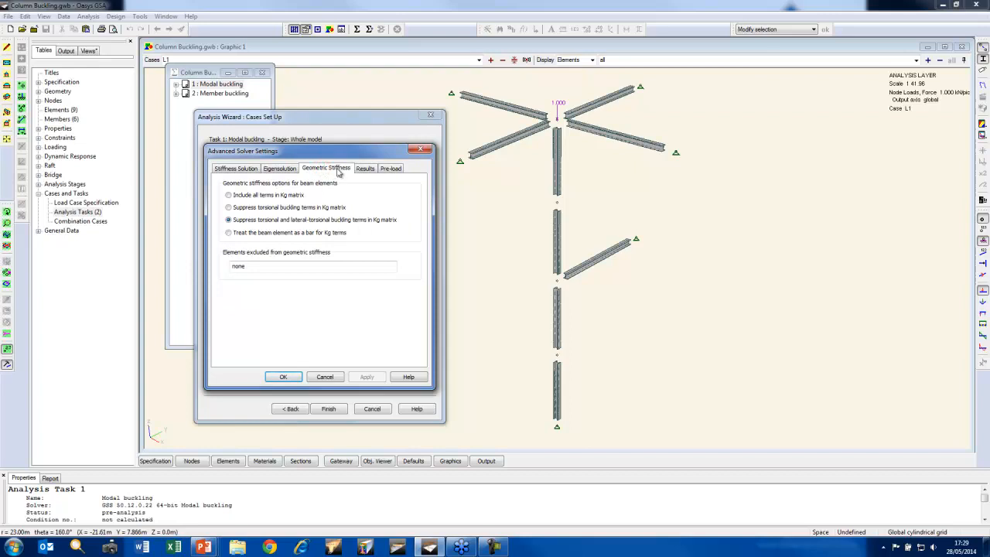
left_click(242, 196)
left_click(235, 221)
left_click(242, 234)
left_click(229, 220)
Limit the results stored on completion to nodal displacements and run the modal buckling analysis
left_click(366, 167)
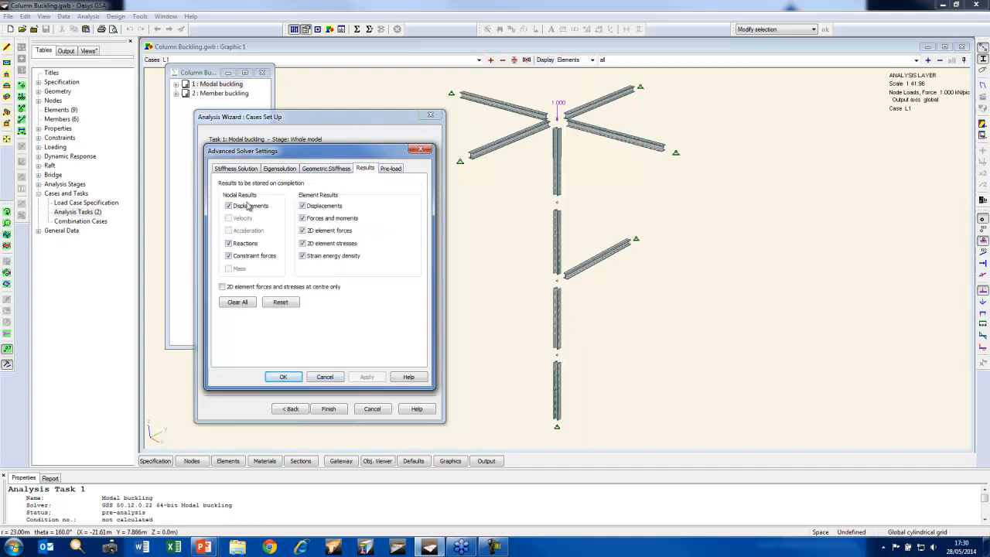
left_click(237, 302)
left_click(249, 206)
left_click(392, 169)
left_click(286, 377)
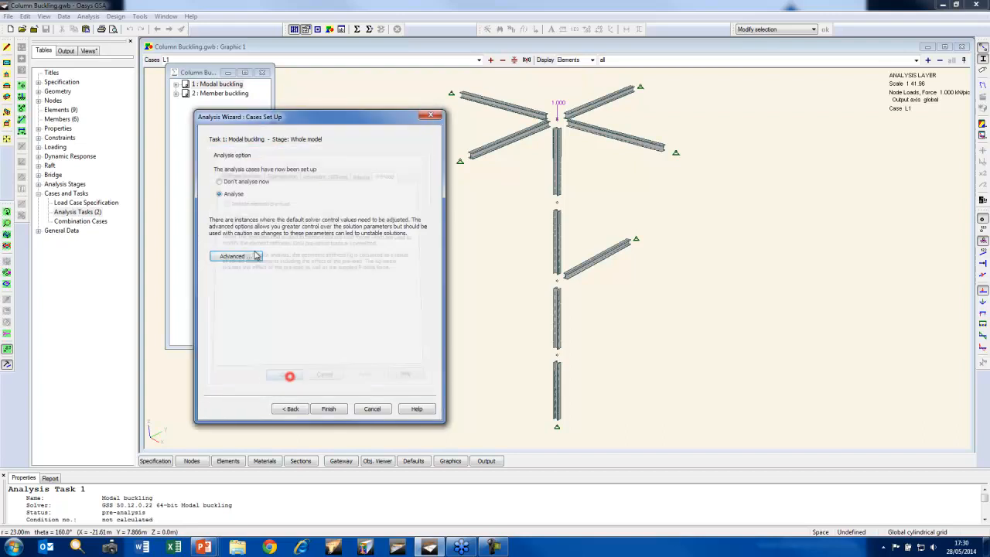
left_click(335, 408)
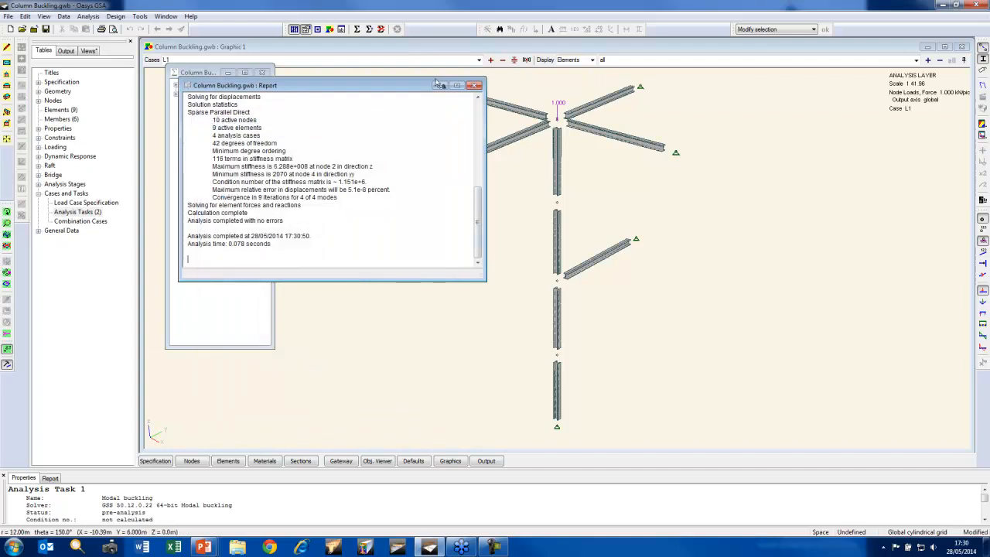
Show the deformed shape of the column for case A1 Modal buckling Mode 1
left_click(433, 46)
left_click(479, 60)
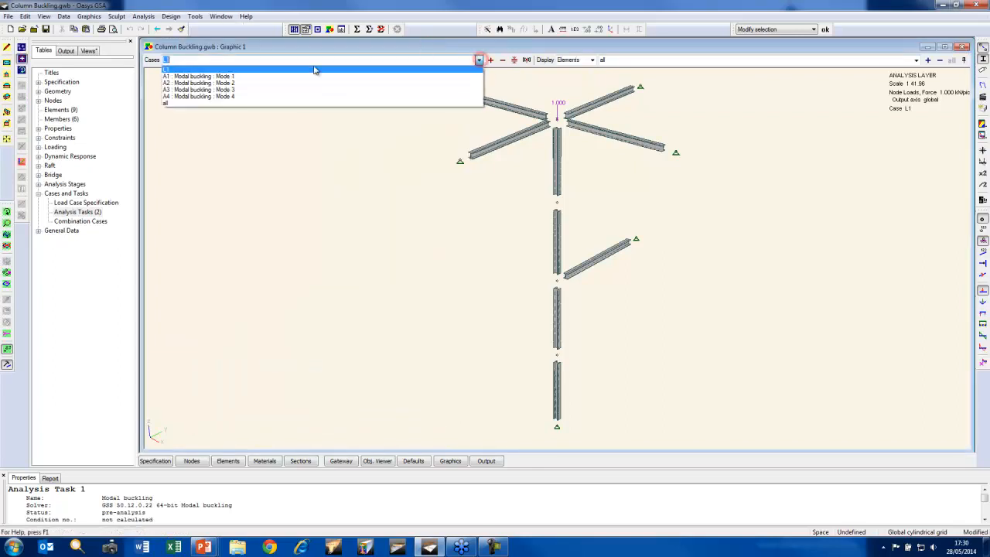
left_click(308, 75)
left_click(983, 87)
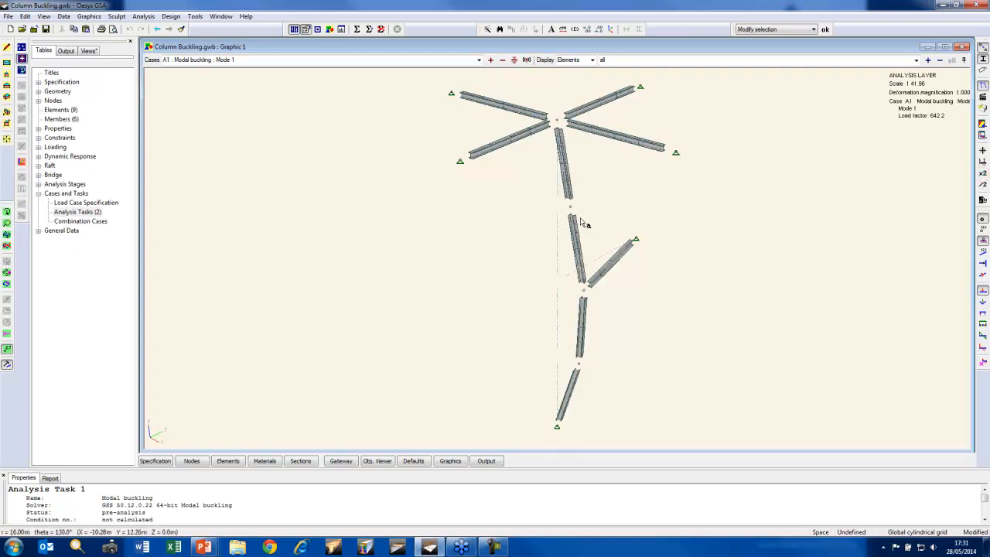
left_click(7, 211)
mouse_move(491, 263)
left_mouse_down()
mouse_move(451, 263)
mouse_move(488, 255)
left_mouse_up()
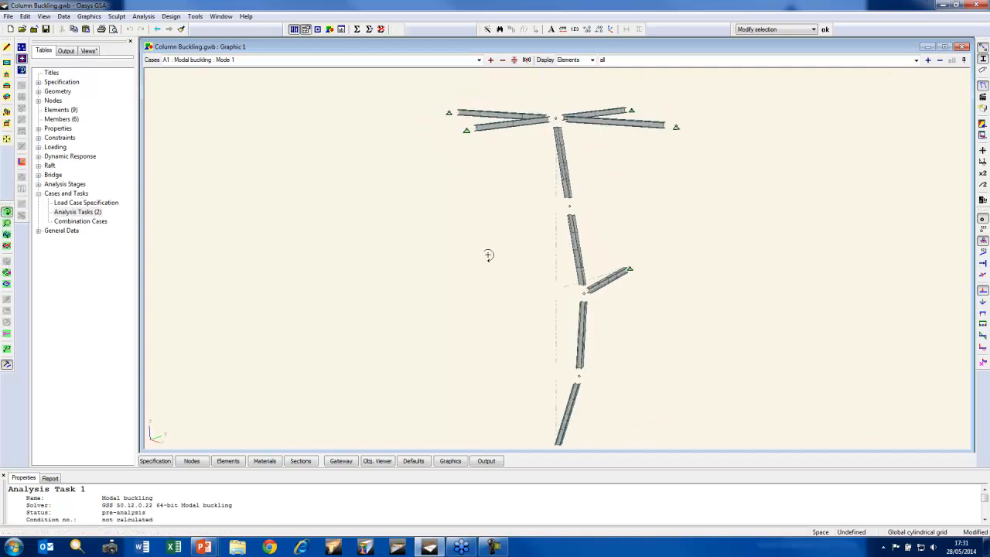
Examine the deformed shapes and load factors of buckling modes 2, 3 and 4 in turn
left_click(490, 59)
left_click(515, 203)
left_click_drag(495, 207, 487, 209)
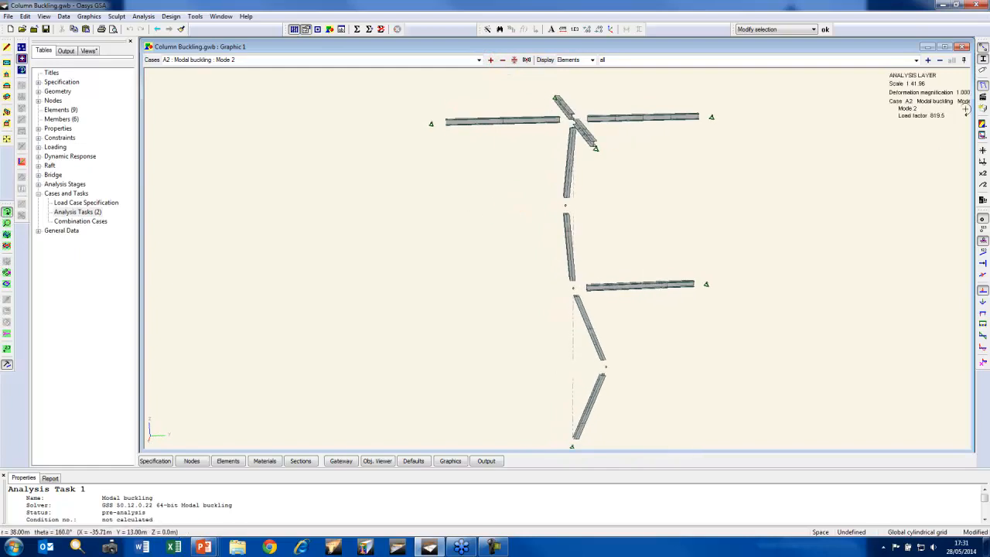
left_click(492, 60)
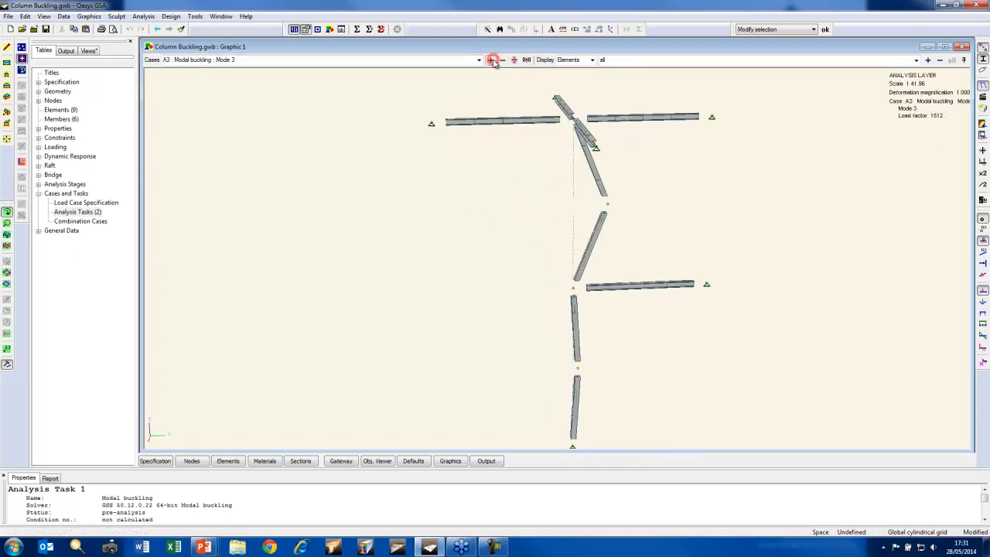
left_click_drag(543, 192, 533, 199)
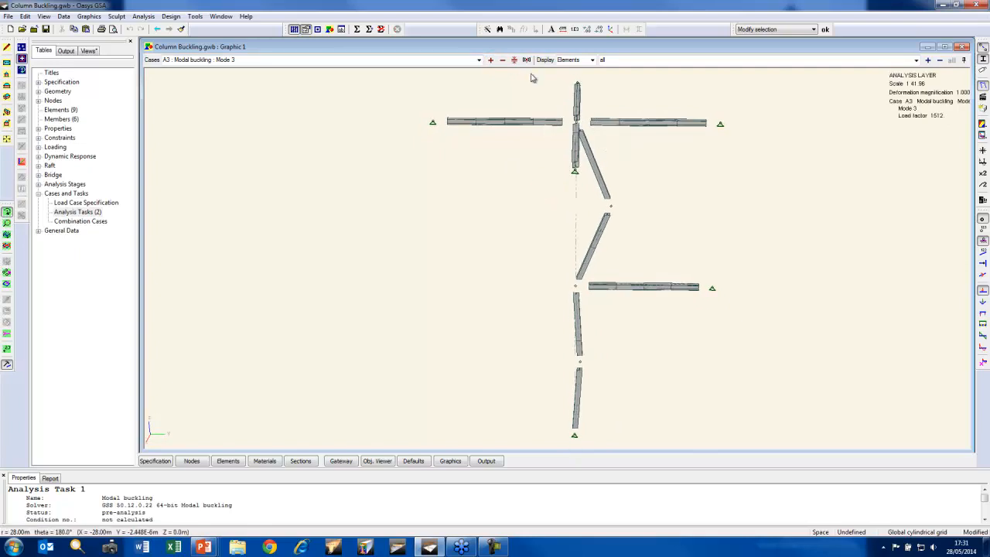
left_click(491, 59)
left_click_drag(462, 152, 508, 150)
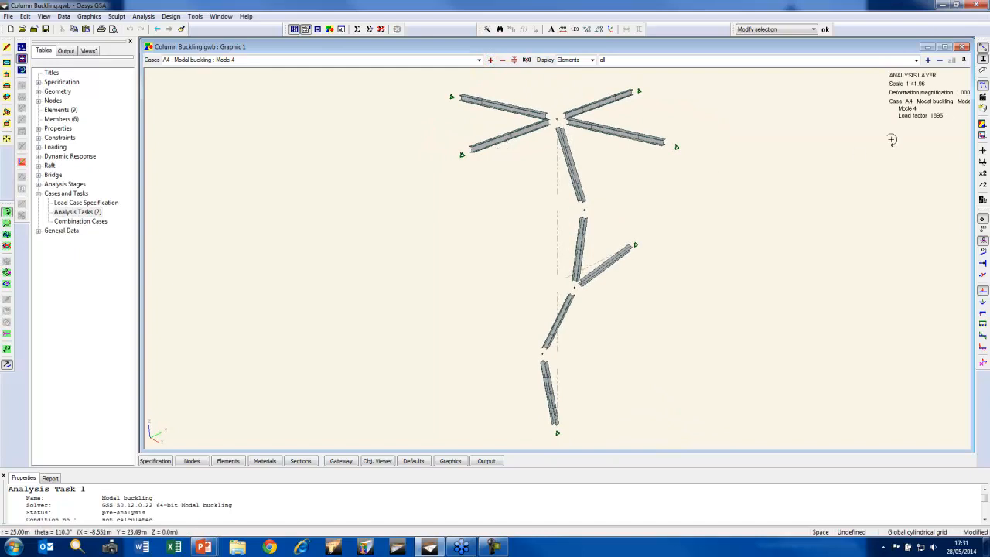
Open the Buckling Details global results output and compare the load factors of modes 1 and 2
left_click(66, 51)
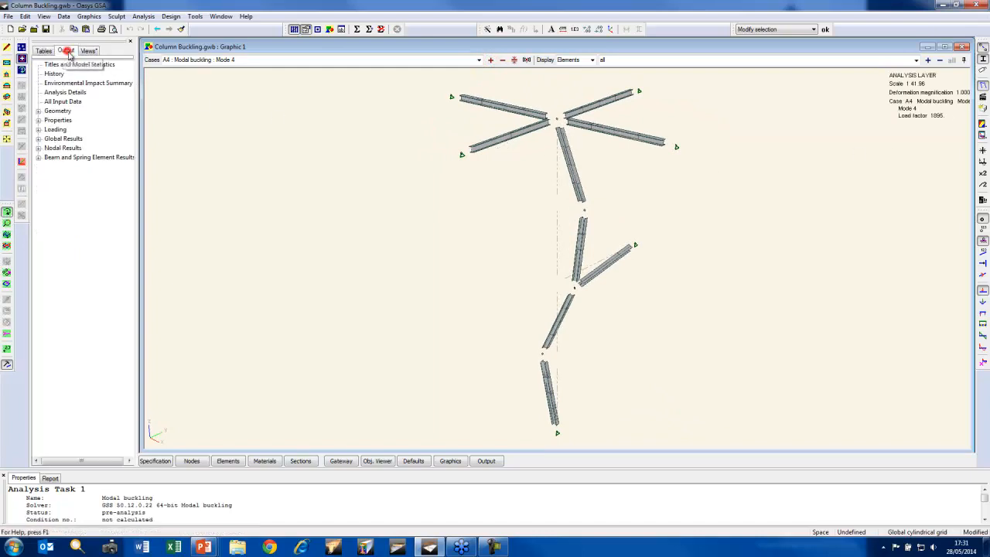
left_click(37, 139)
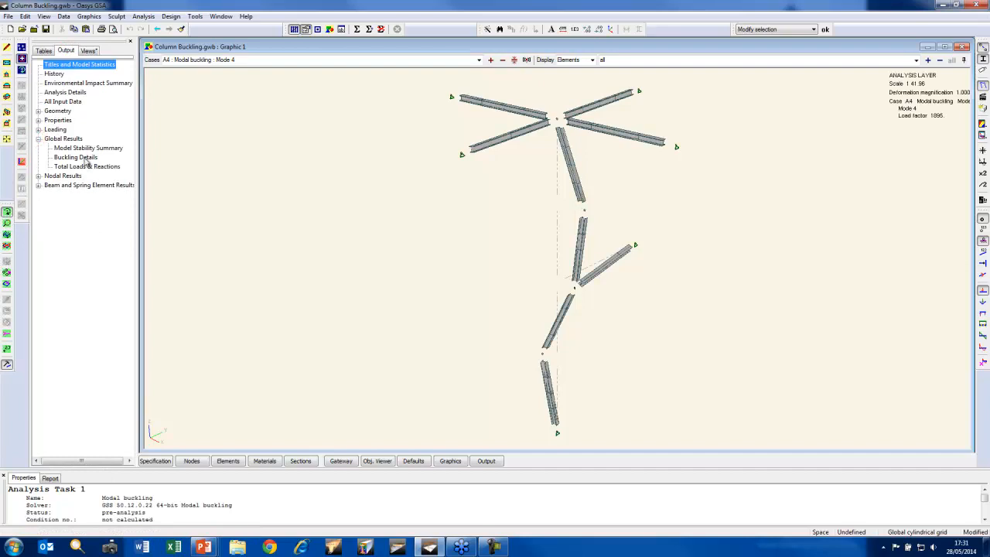
double_click(85, 159)
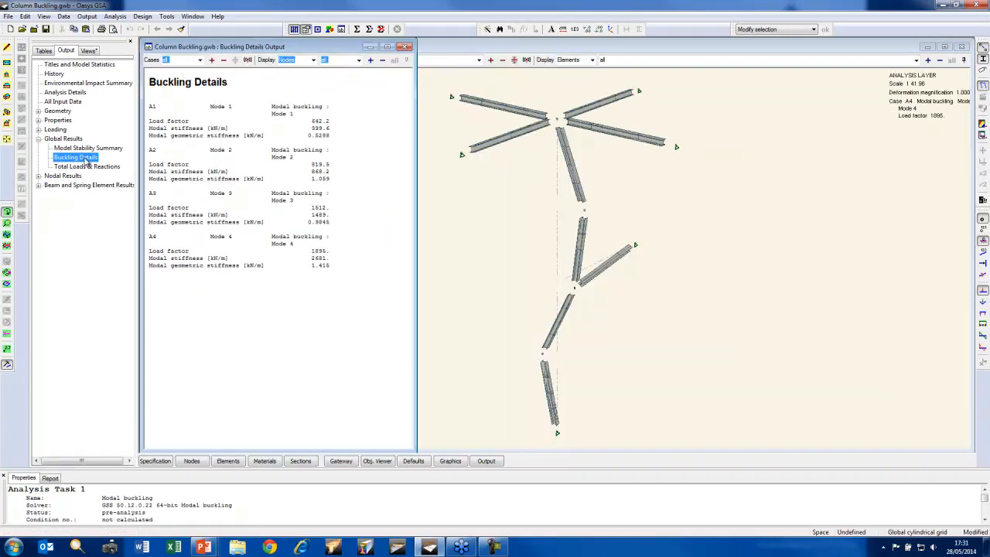
left_click(327, 122)
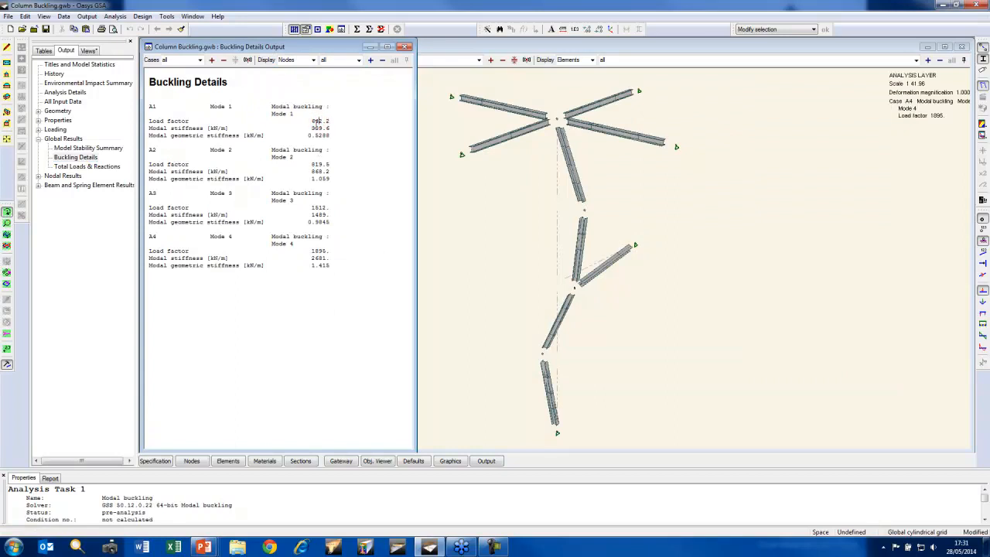
left_click(320, 164)
left_click(318, 122)
left_click(320, 166)
double_click(321, 120)
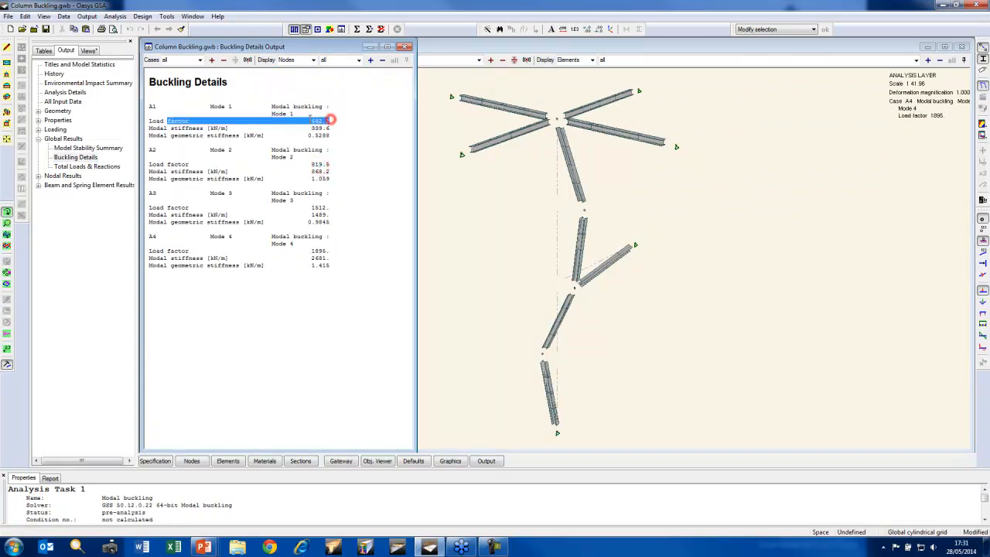
Tile the graphic view beside the Buckling Details output and set its case to A1 Modal buckling Mode 1
left_click(507, 49)
key("shift+F4")
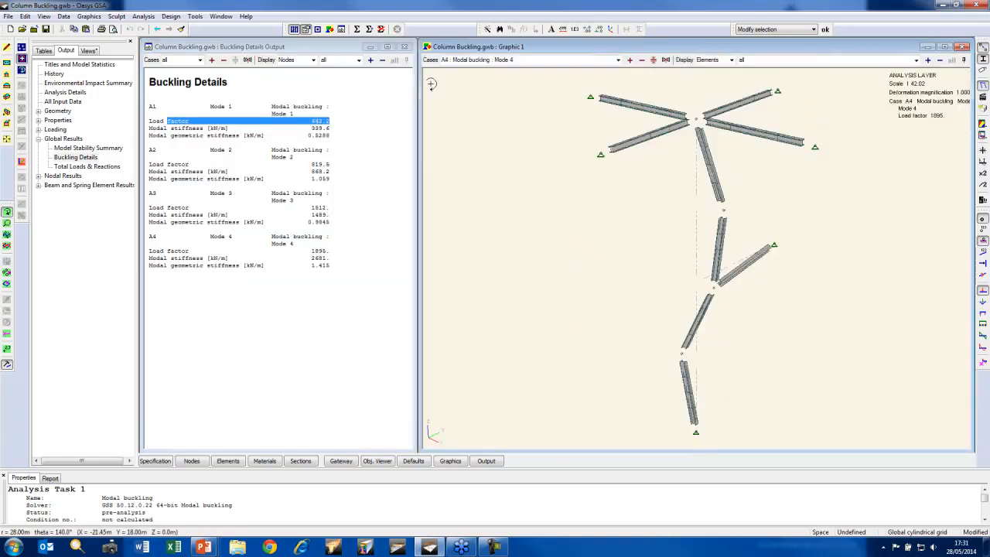
left_click(618, 59)
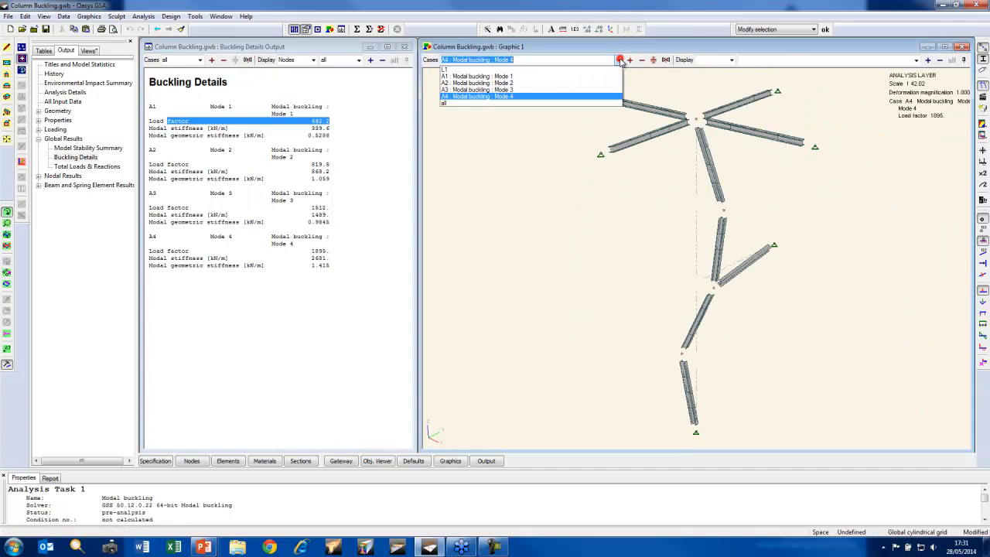
left_click(537, 78)
left_click_drag(701, 206, 708, 205)
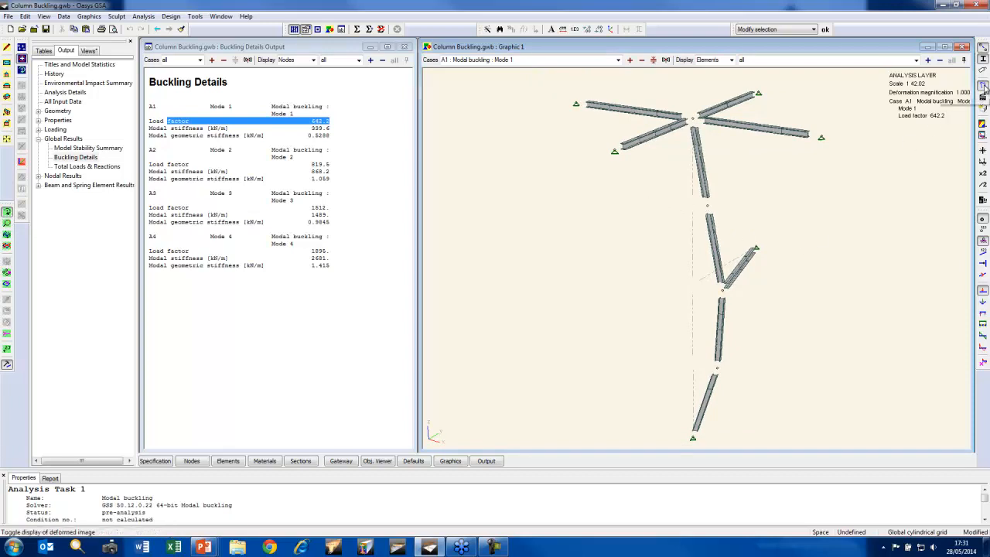
Hide the section shapes in the graphic view and label the elements with their numbers
left_click(984, 60)
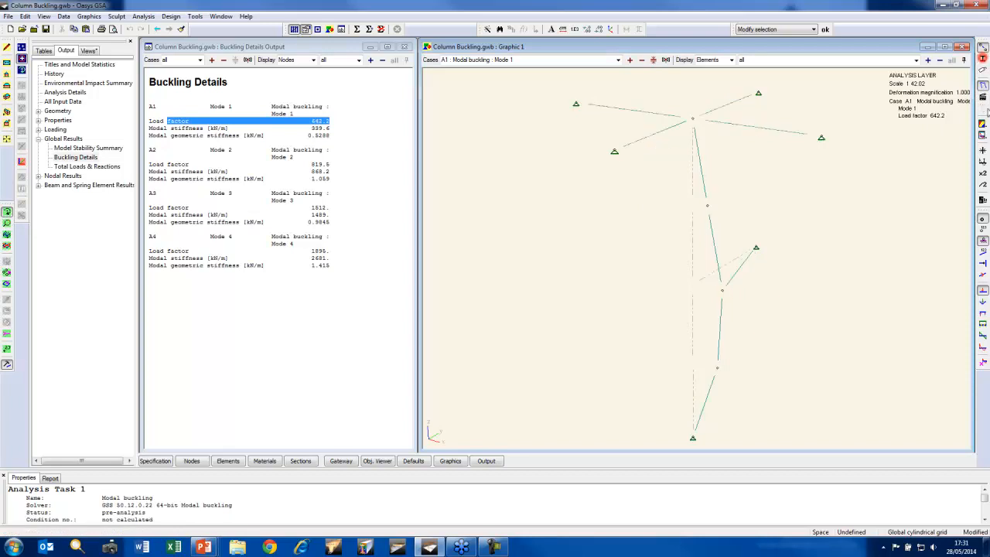
left_click(982, 252)
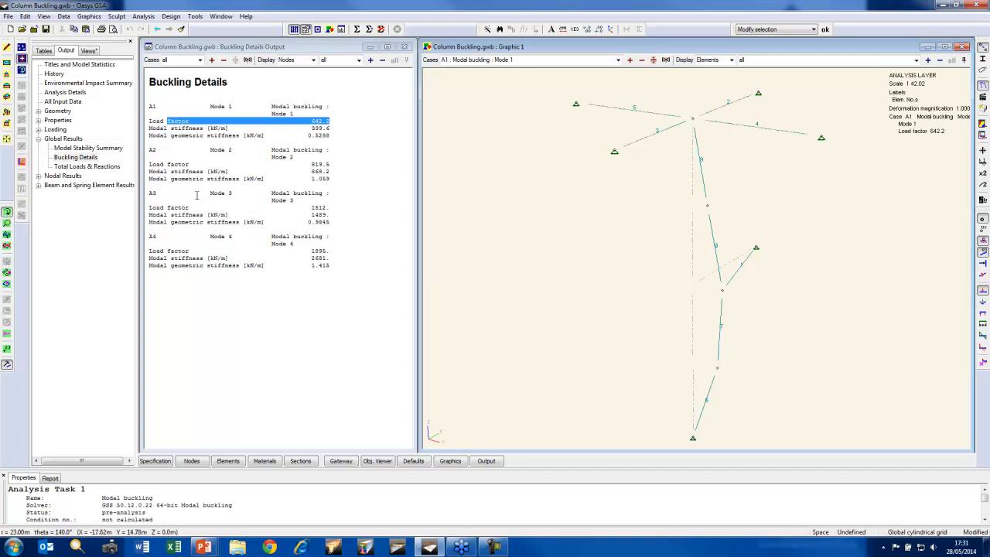
Open the Member buckling analysis task for editing in the Analysis Wizard and confirm Member buckling as its solver option
left_click(44, 51)
double_click(76, 211)
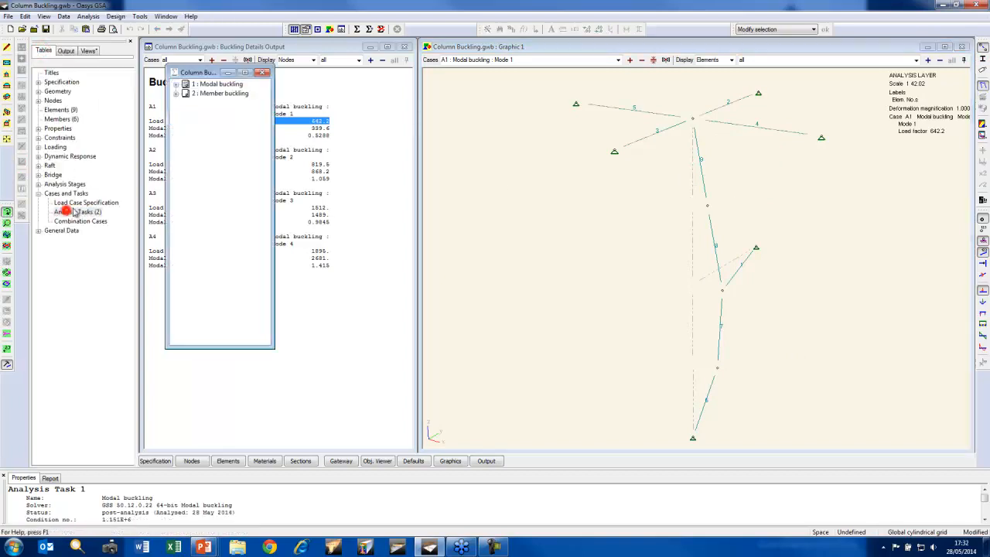
right_click(212, 95)
left_click(247, 101)
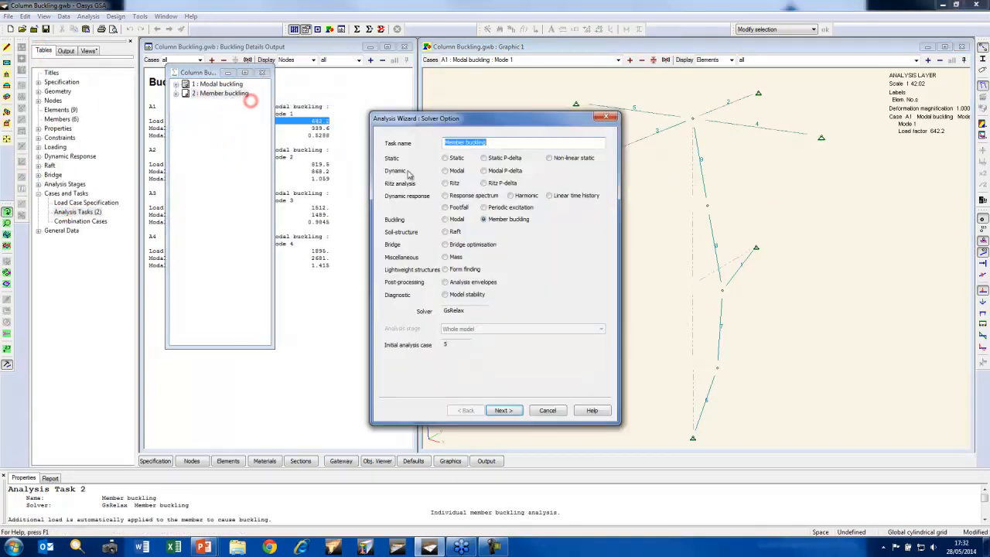
left_click(496, 221)
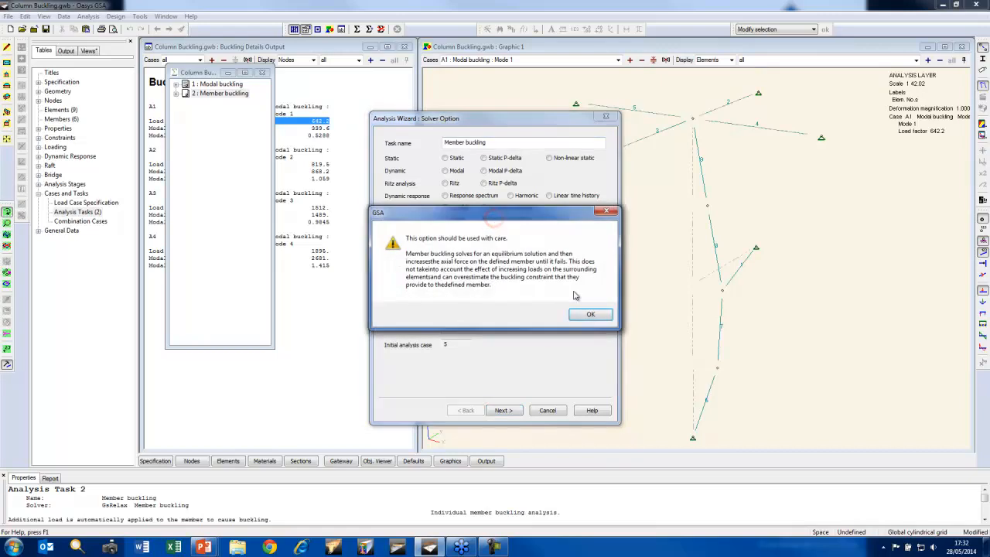
left_click(597, 317)
left_click(478, 296)
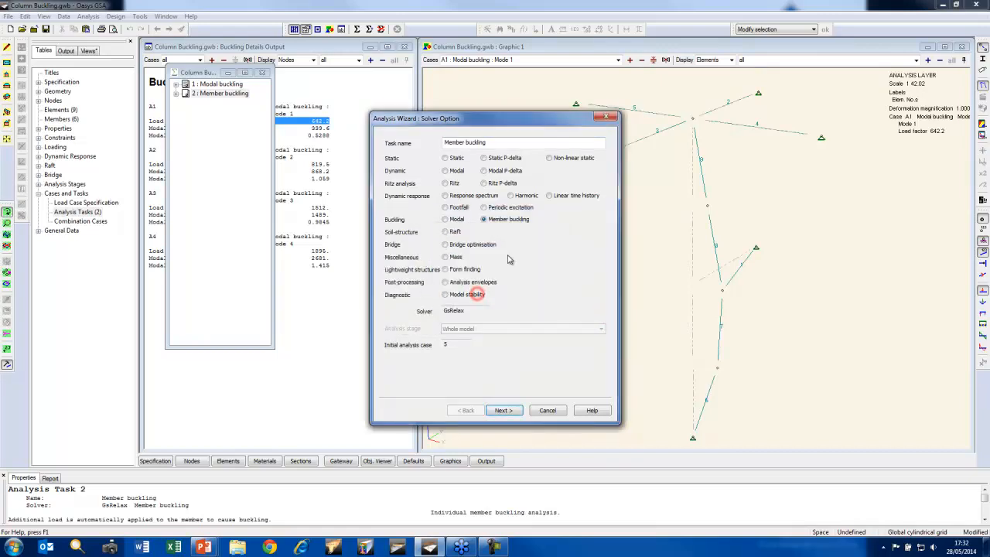
Keep elements 6 7 8 9 as the chain to check for buckling and add an analysis case with the description L1
left_click(503, 410)
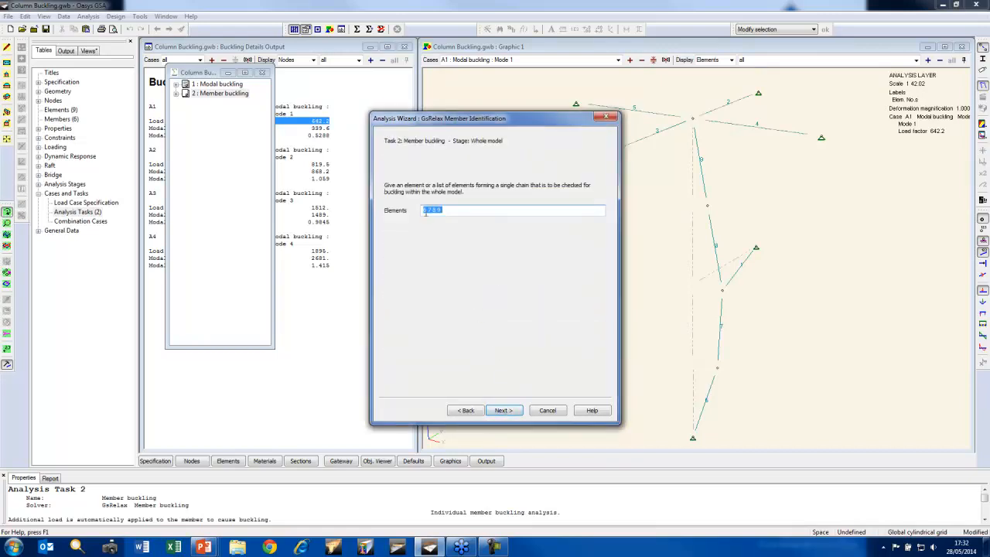
left_click(504, 410)
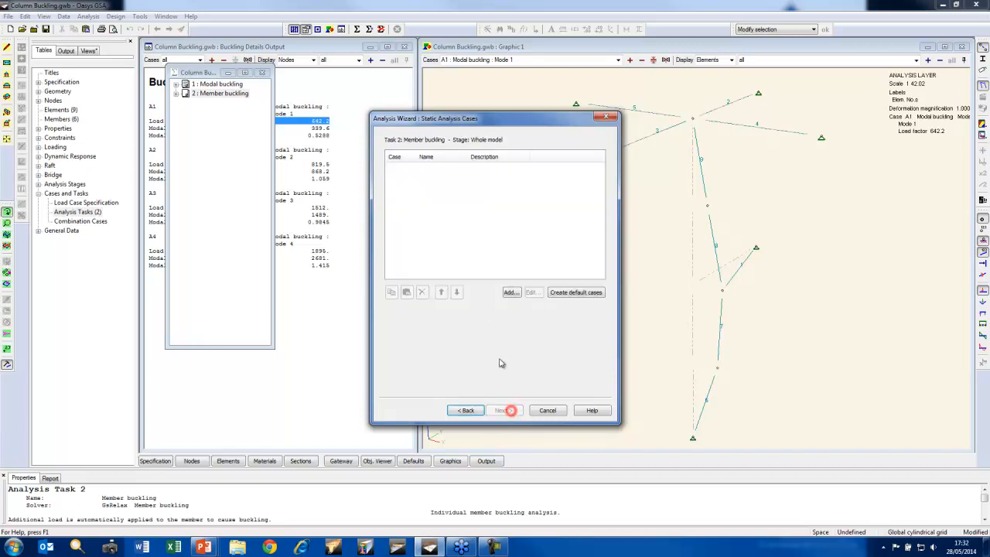
left_click(510, 292)
double_click(421, 247)
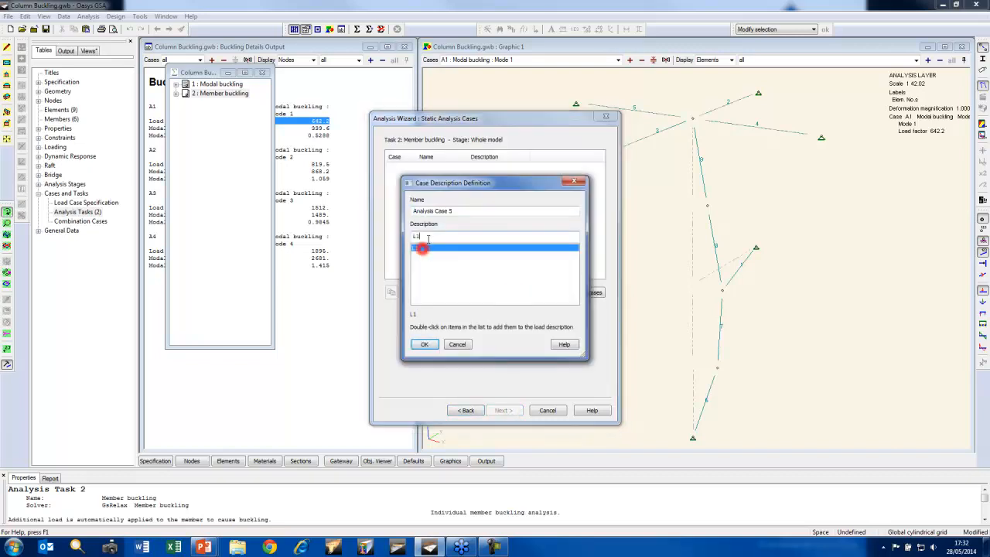
left_click(425, 345)
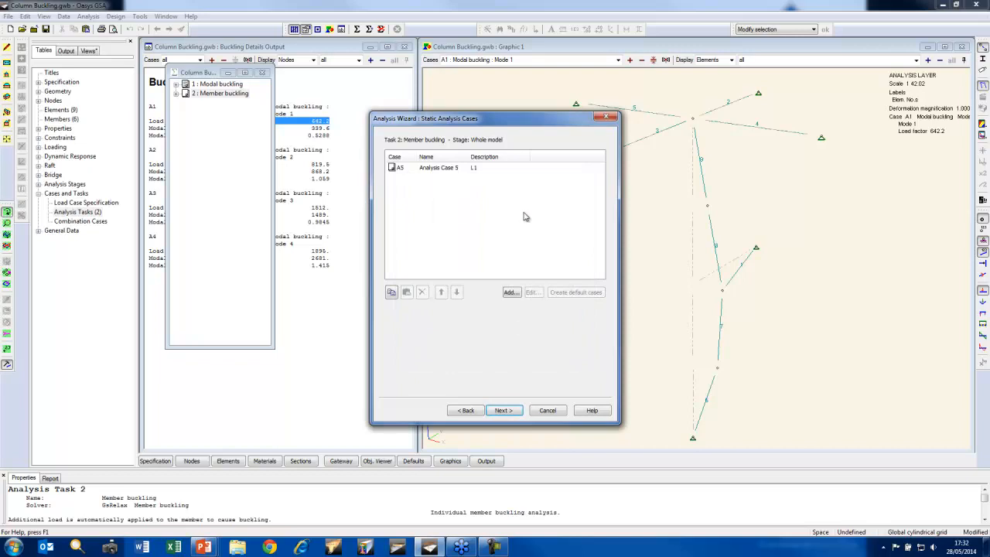
Finish the wizard with its existing progress settings, run the member buckling analysis, and highlight increments 45 to 49 in the report
left_click(503, 410)
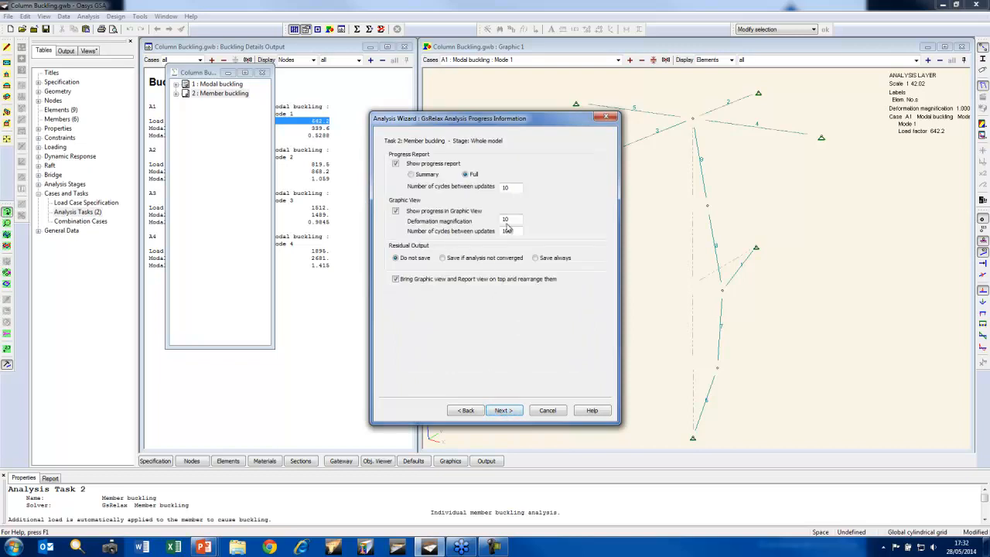
left_click(503, 411)
left_click(503, 411)
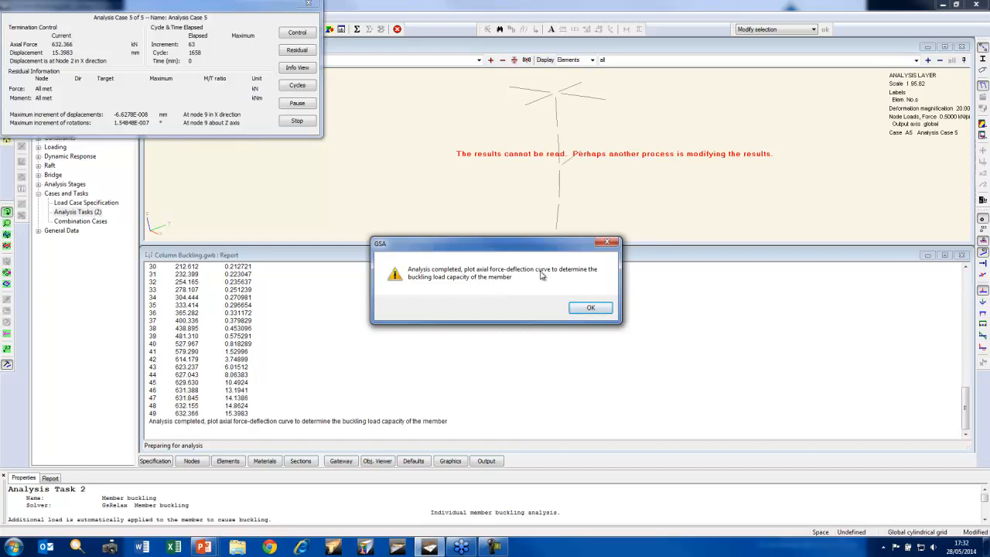
left_click(592, 309)
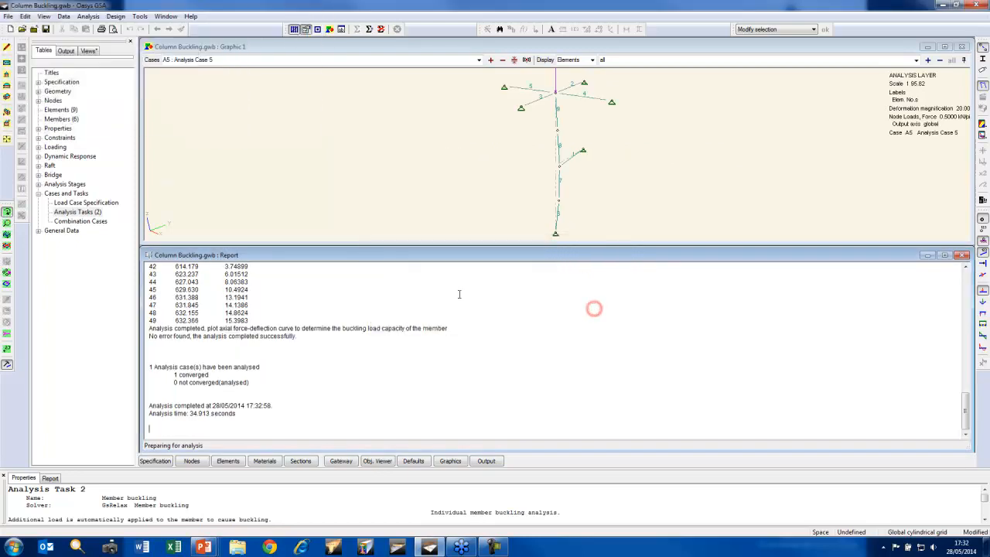
left_click_drag(249, 321, 175, 289)
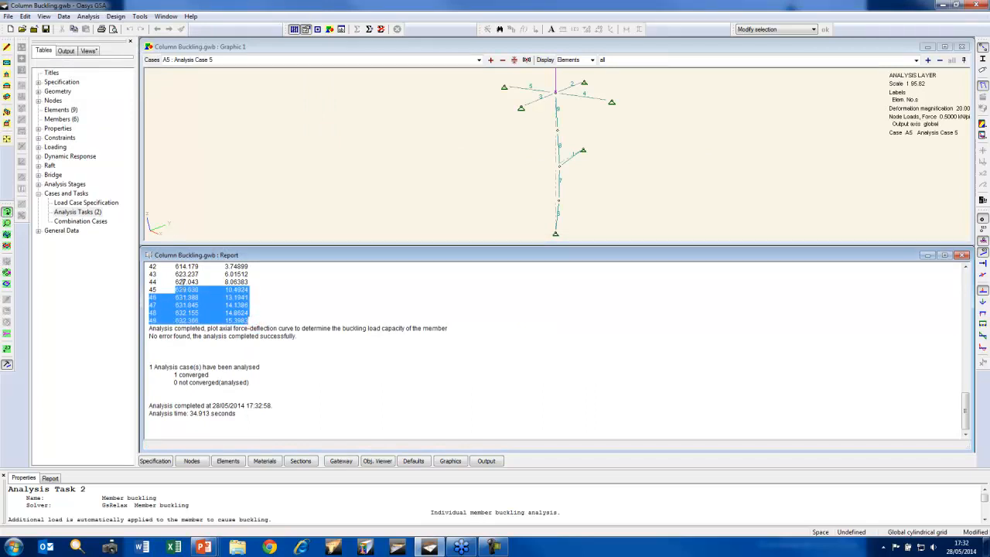
Create a nonlinear analysis chart of element axial force versus nodal displacement for member buckling case A5
left_click(43, 16)
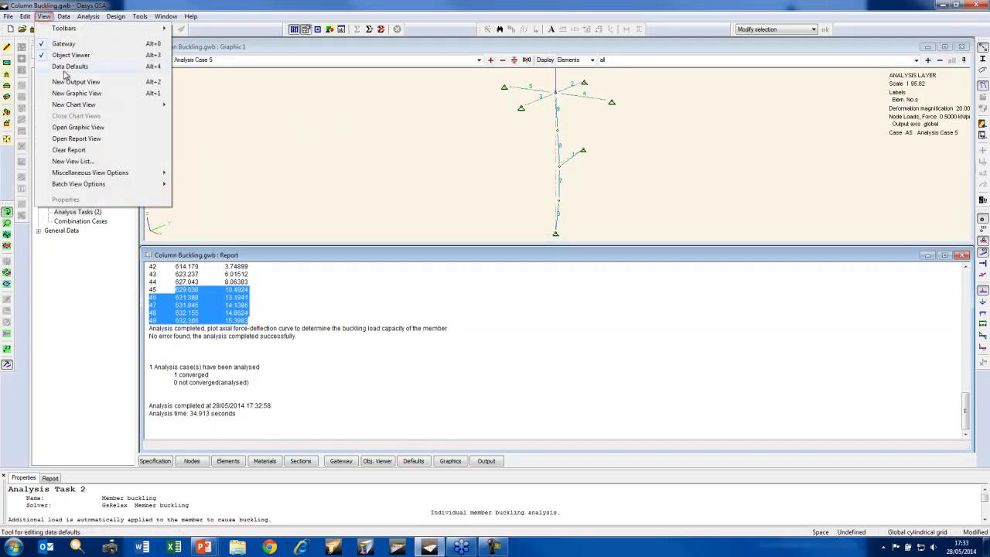
mouse_move(146, 106)
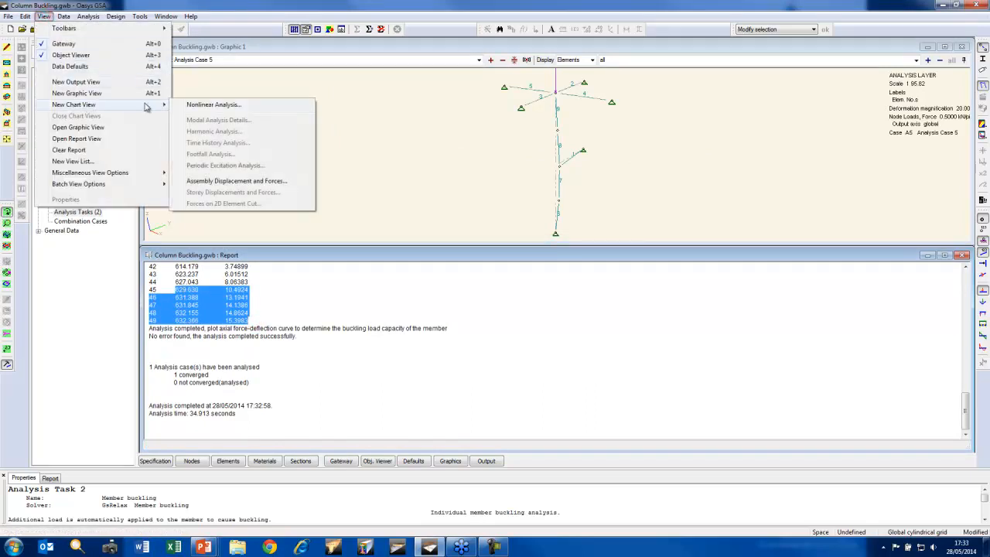
left_click(249, 111)
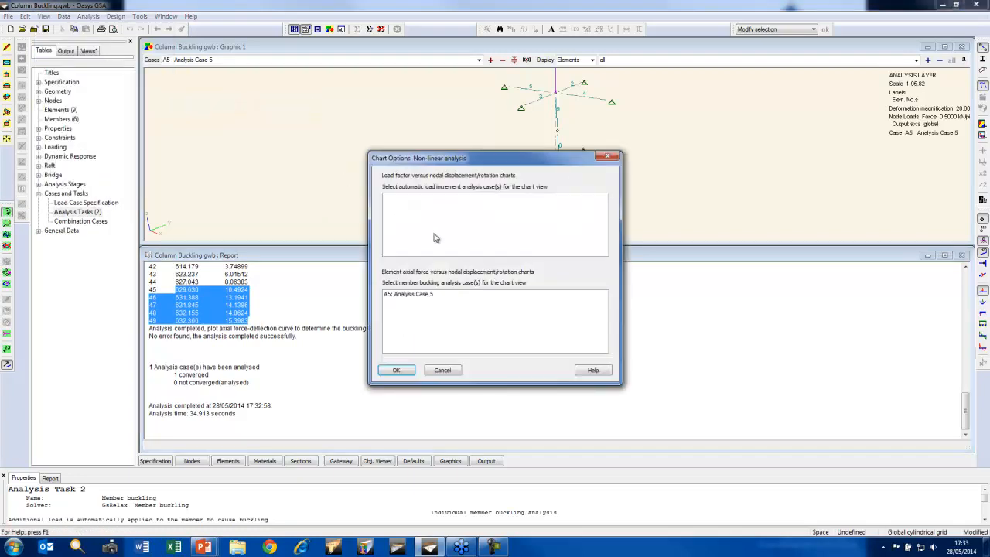
left_click(425, 296)
left_click(399, 373)
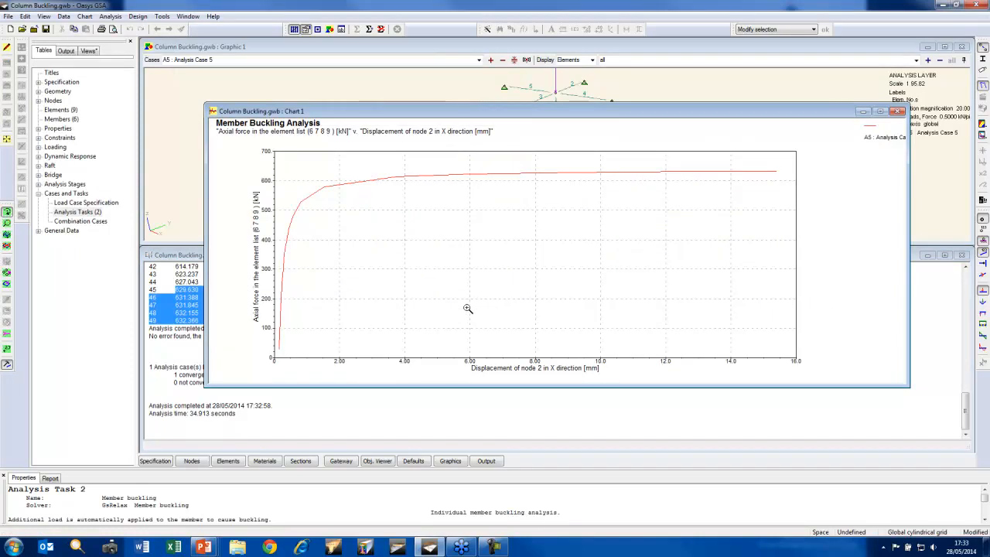
Move the chart window clear of the report's results and set its cursor tooltip to Coordinates of Nearest Point
left_click_drag(481, 112, 540, 171)
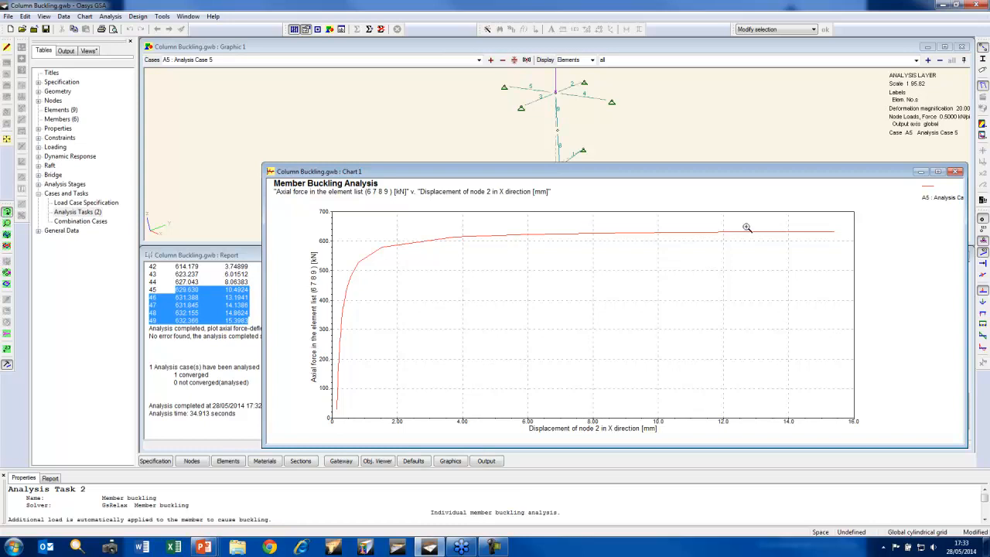
right_click(837, 226)
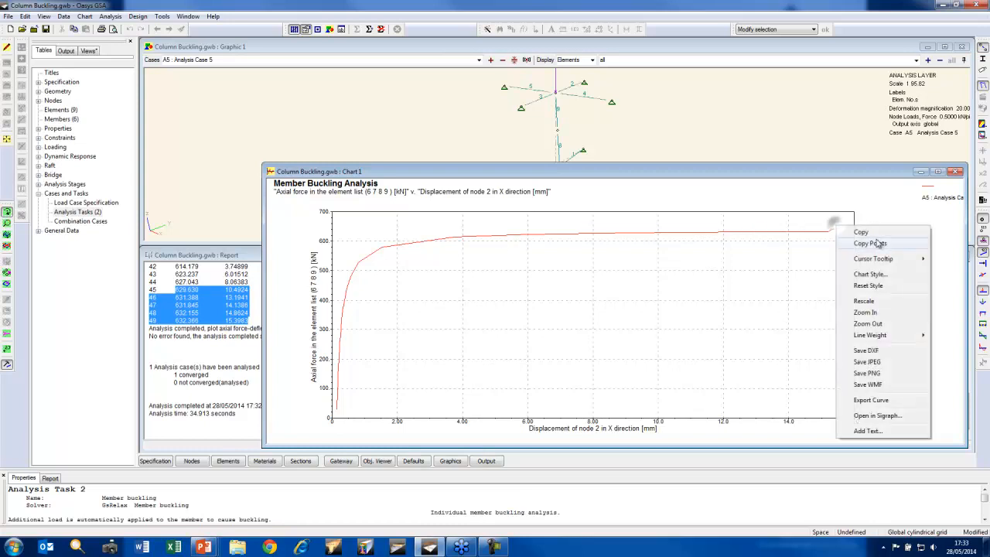
mouse_move(878, 258)
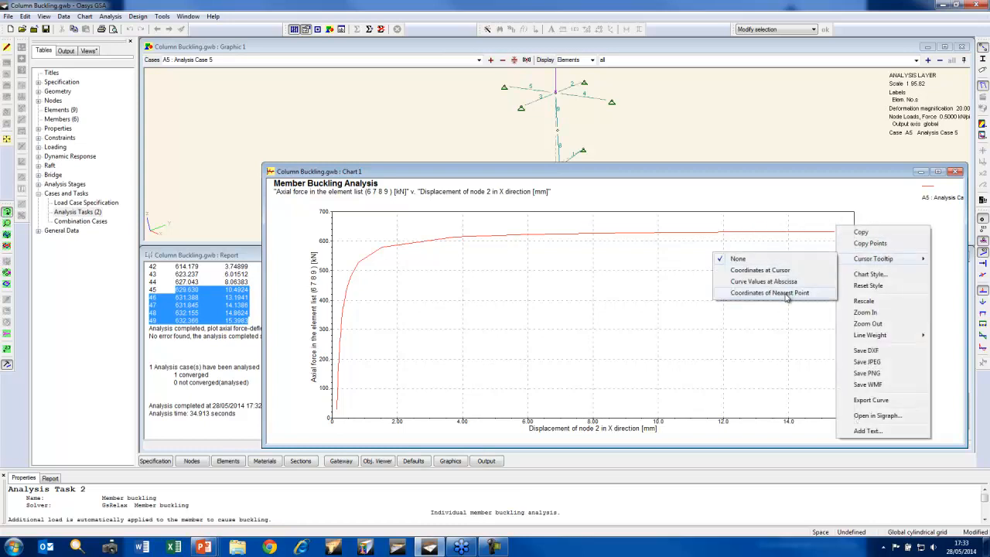
left_click(788, 293)
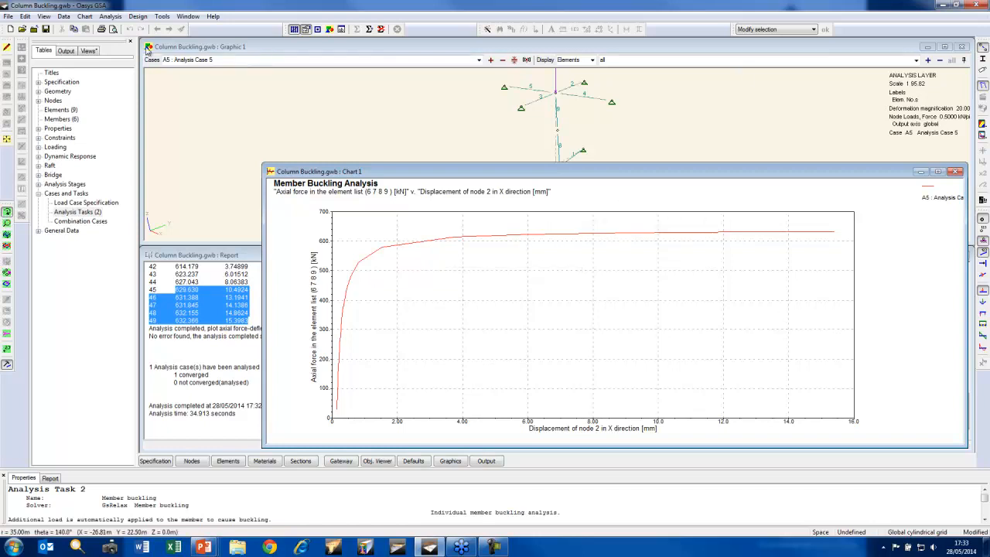
Close the Column Buckling model and minimise GSA to return to the presentation
left_click(34, 29)
left_click(534, 295)
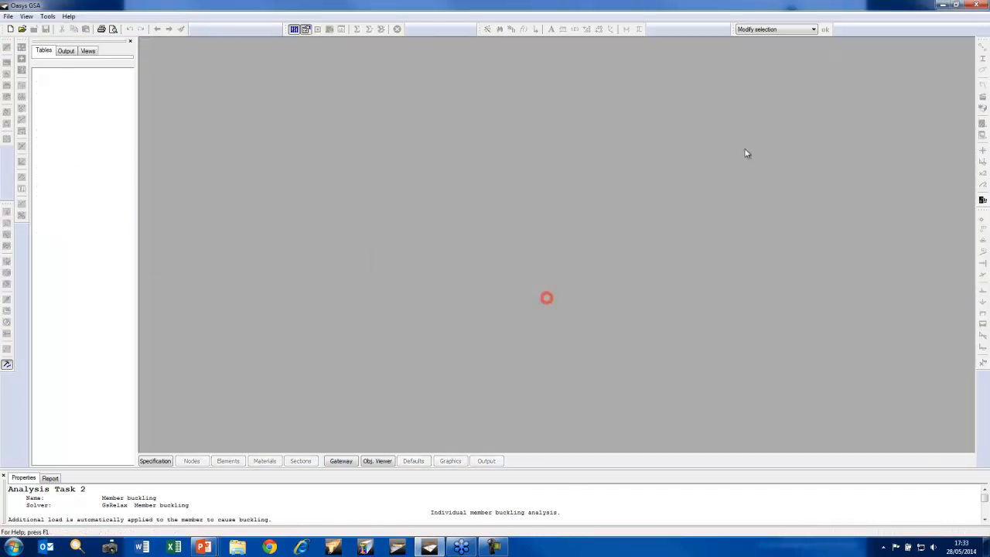
left_click(942, 4)
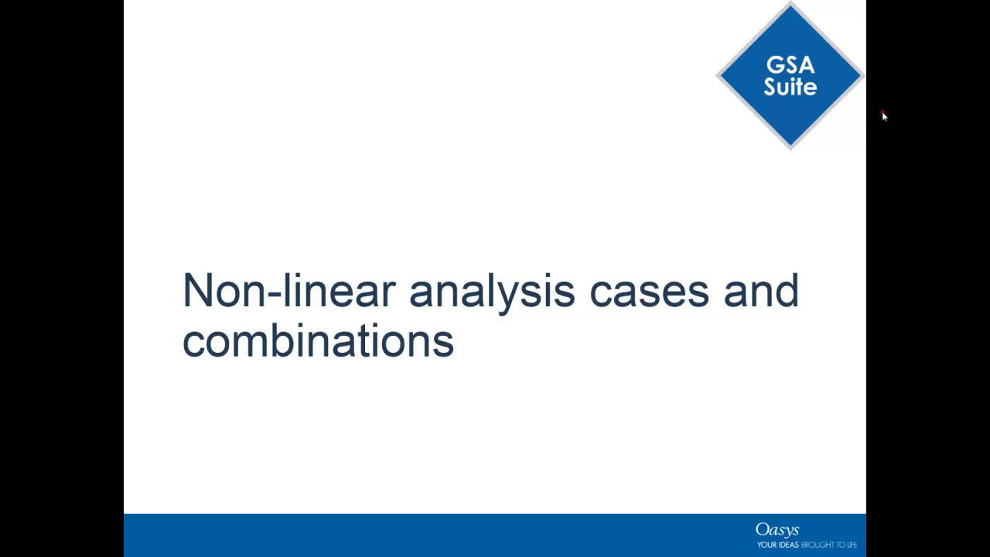
left_click(882, 114)
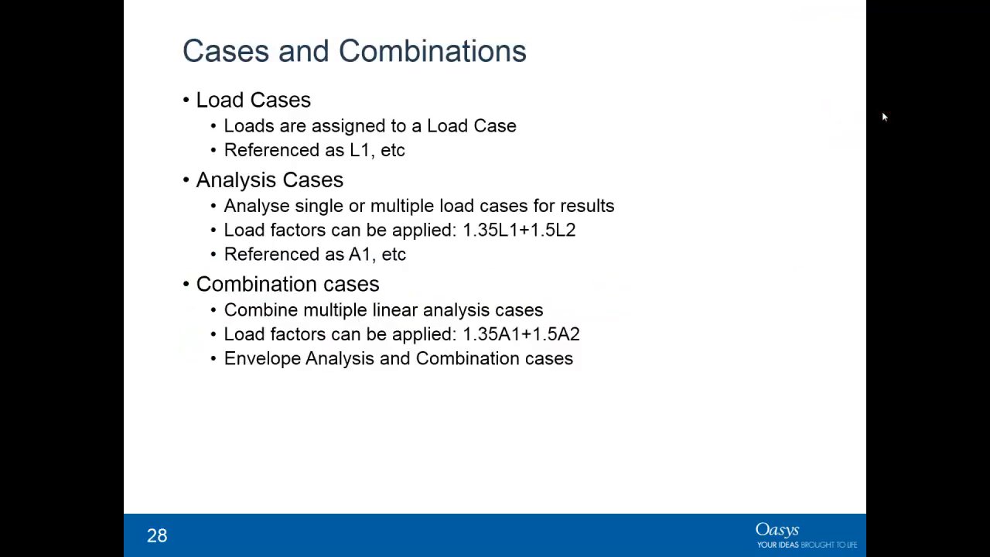